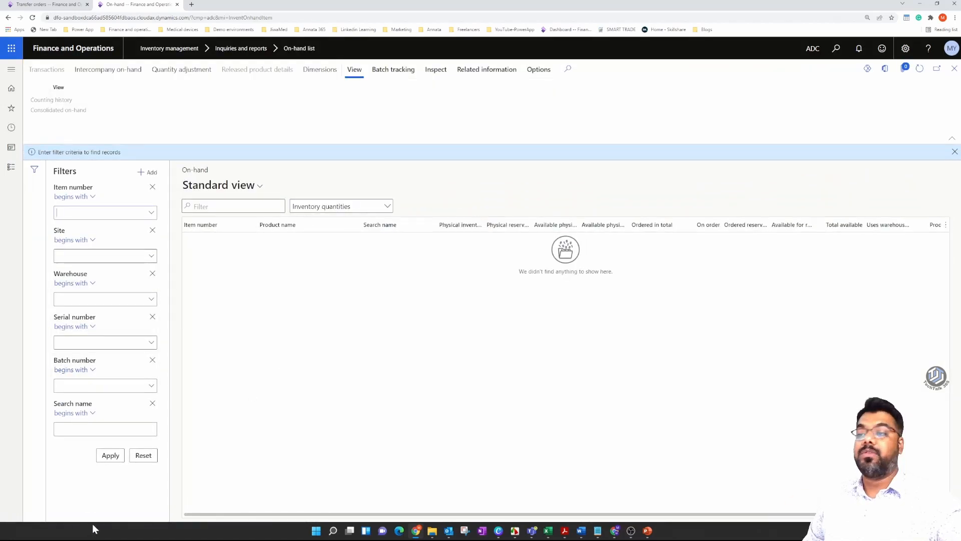
# List on-hand inventory for all items with the Warehouse dimension displayed, and turn on saving of the dimension setup.
pyautogui.click(110, 456)
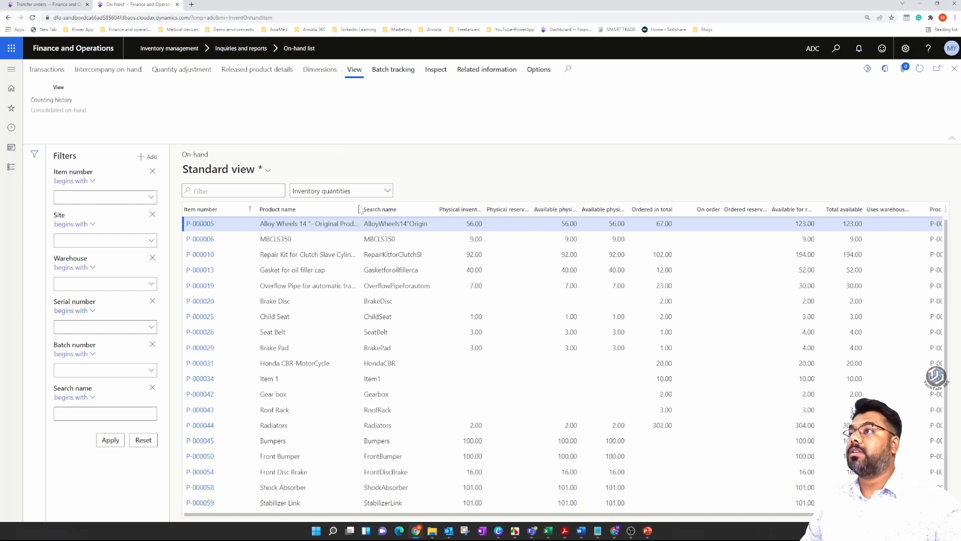
pyautogui.hotkey('ctrl', 'shift', 'd')
pyautogui.click(800, 200)
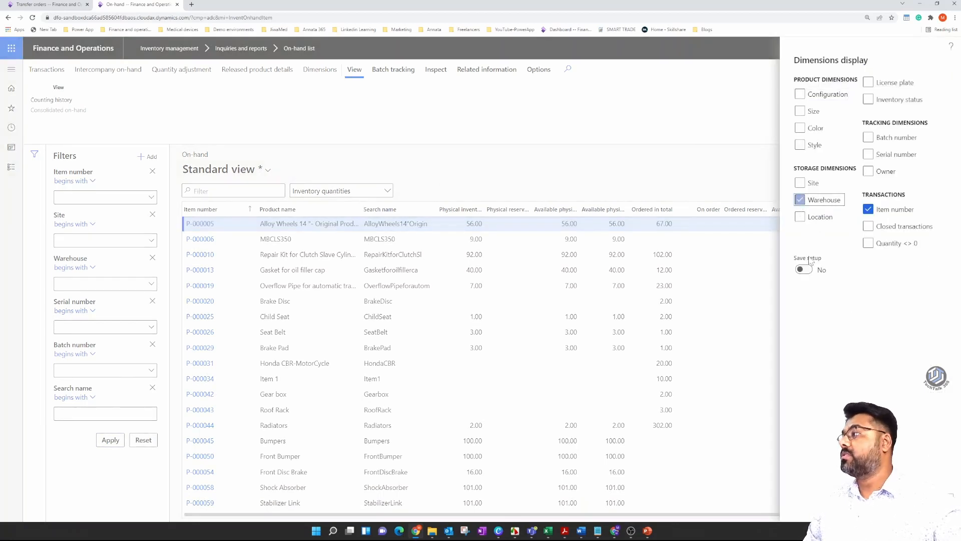
pyautogui.click(802, 269)
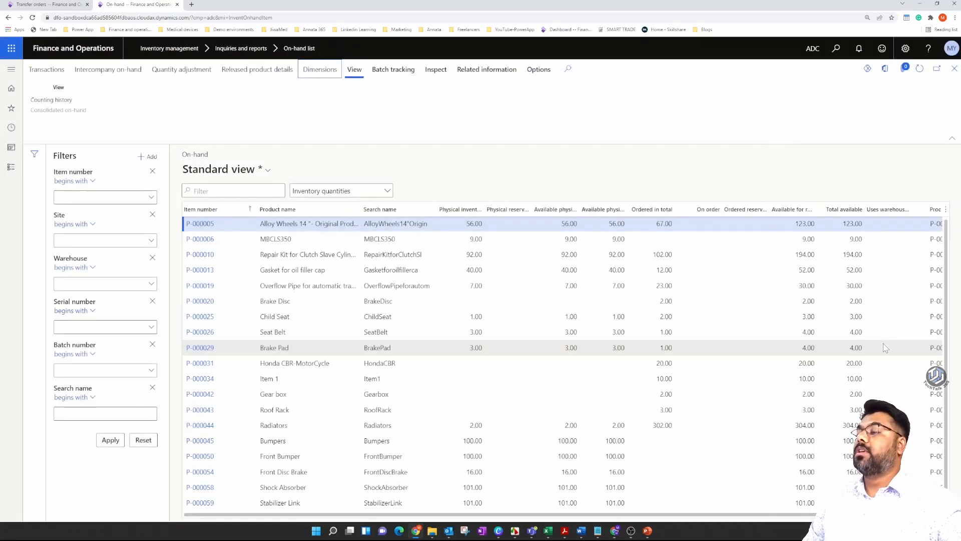
# Examine the physical inventory of the Shock Absorber and Stabilizer Link in warehouses CS and CW1.
pyautogui.scroll(-3, 615, 363)
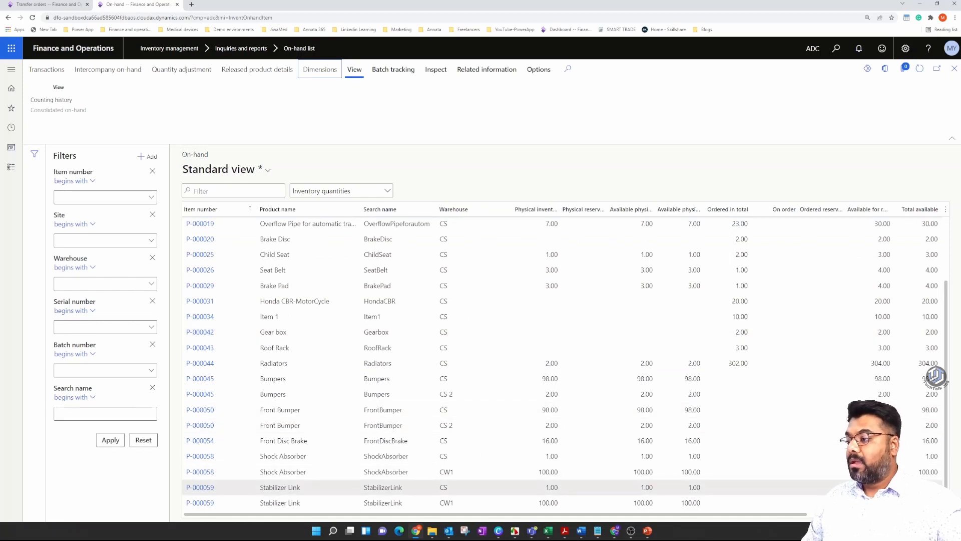
pyautogui.click(509, 478)
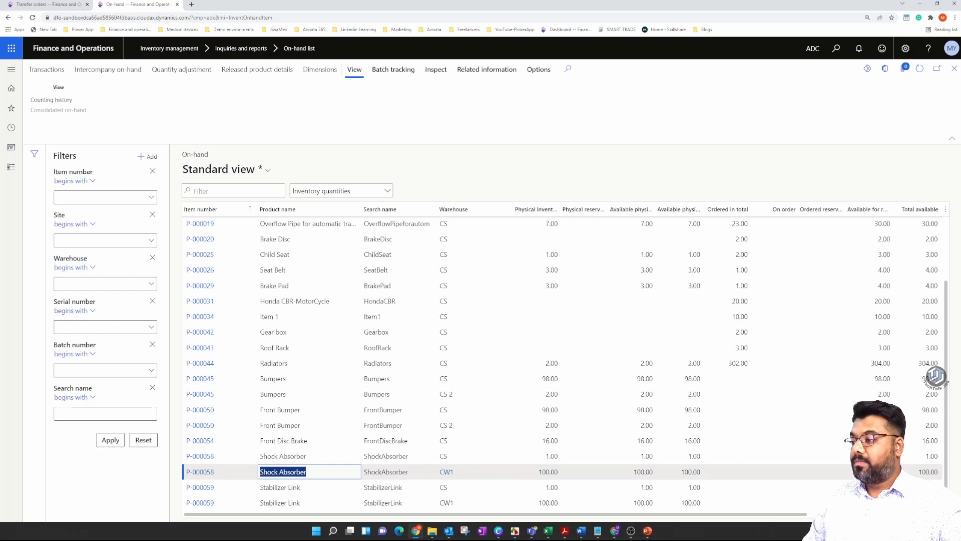
pyautogui.click(547, 472)
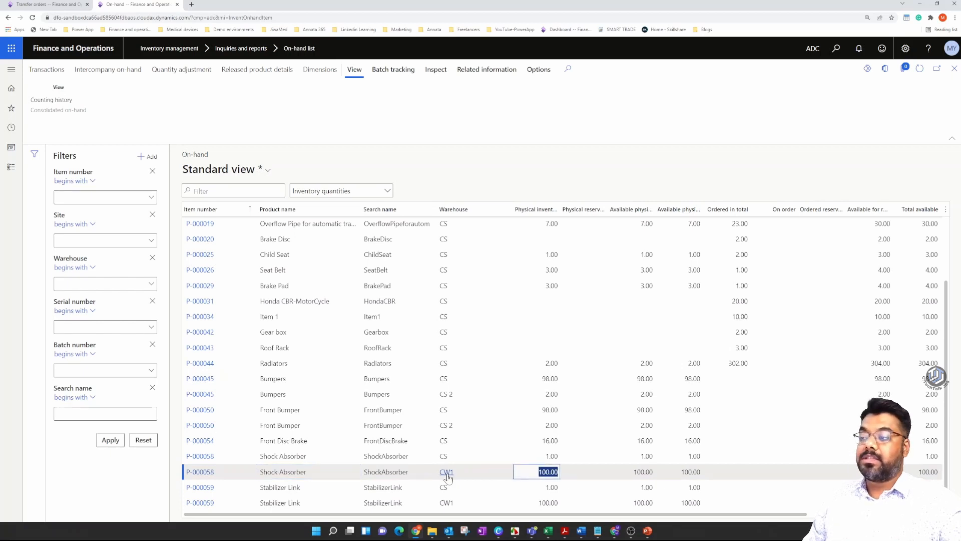
pyautogui.moveTo(447, 474)
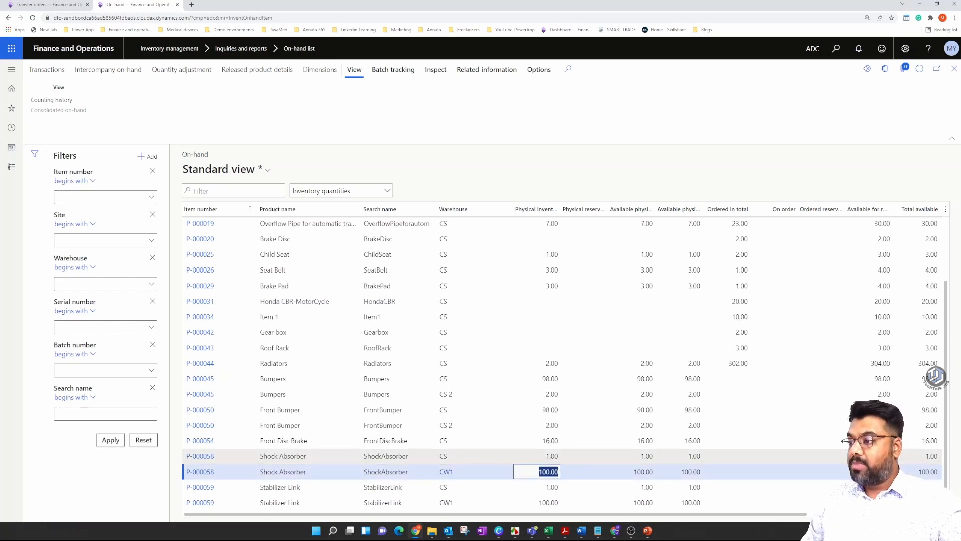
pyautogui.click(443, 456)
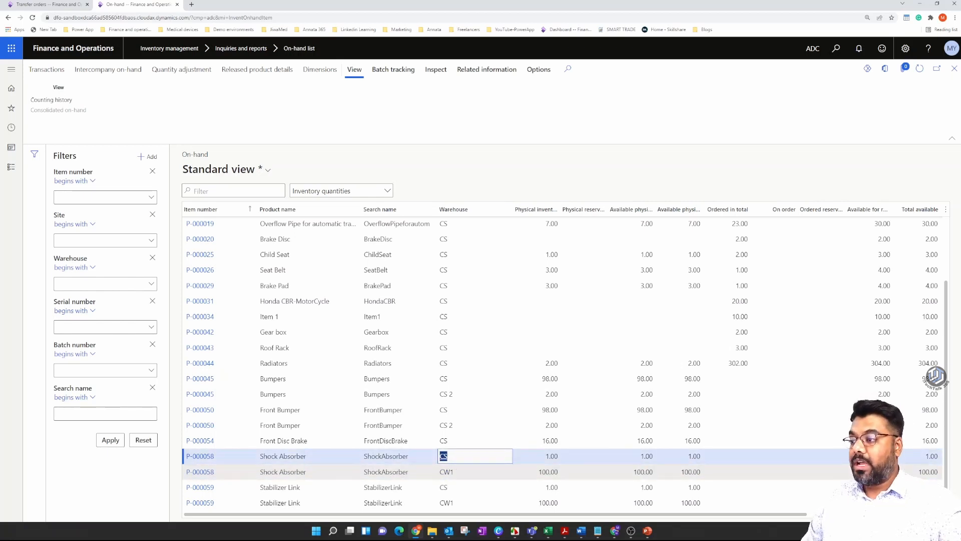
pyautogui.click(438, 479)
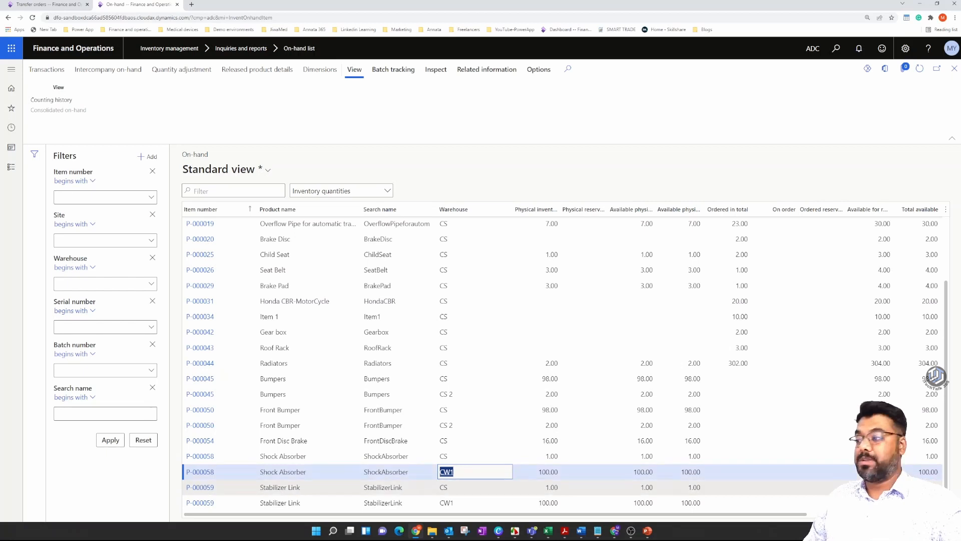
pyautogui.click(466, 457)
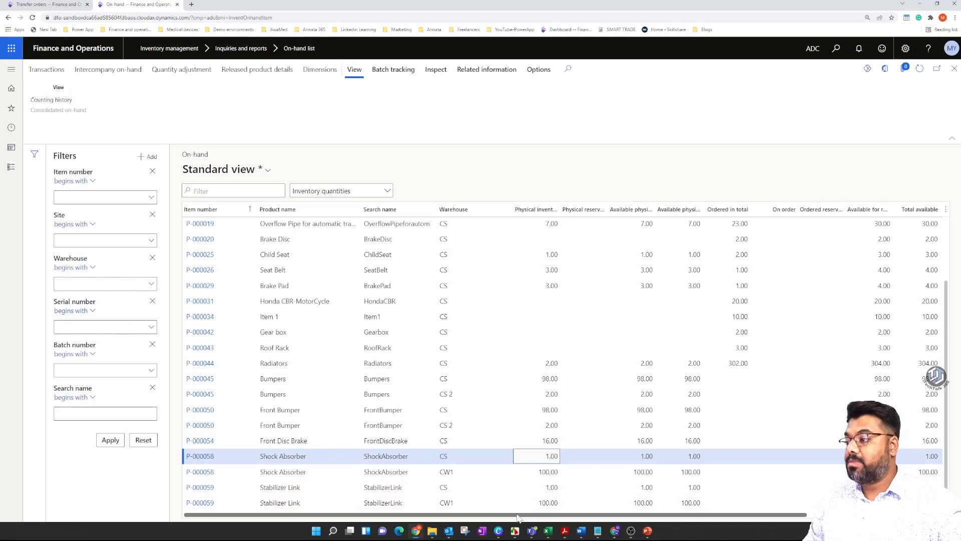
pyautogui.click(466, 503)
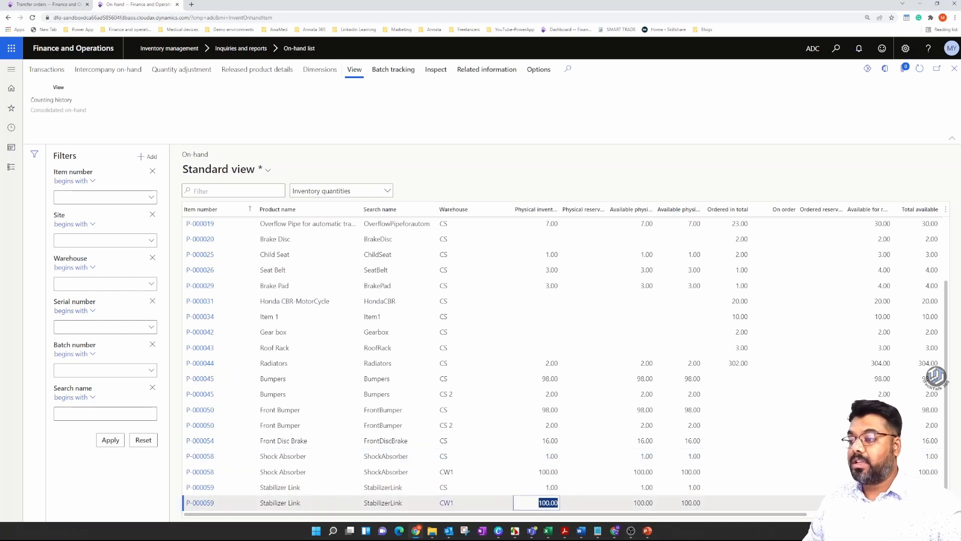
pyautogui.press('Up')
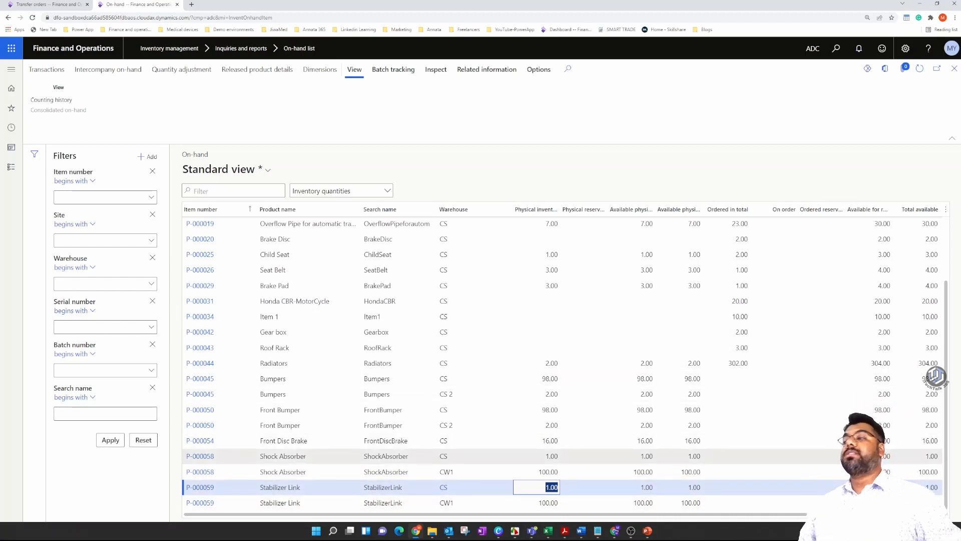
# Create a new transfer order with CW1 as the From warehouse and CS as the To warehouse.
pyautogui.click(70, 7)
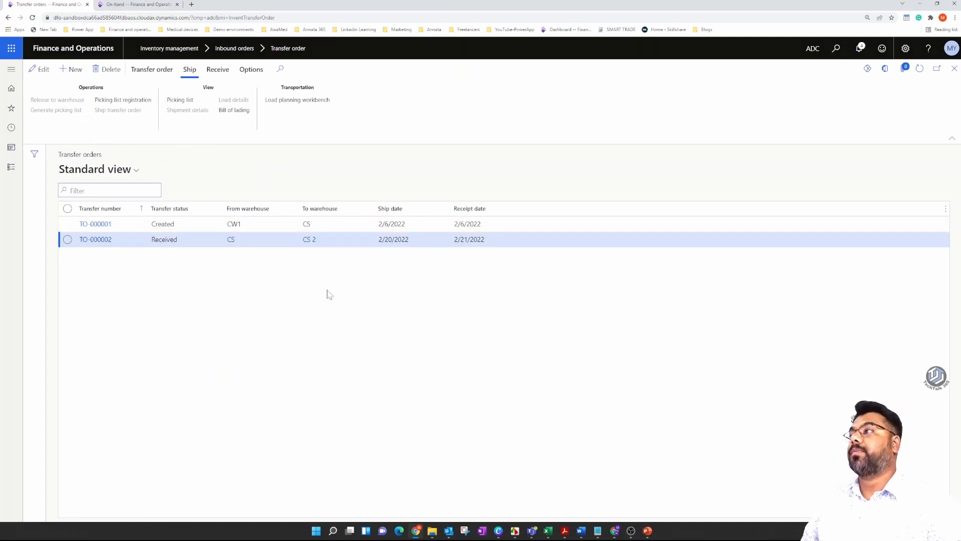
pyautogui.hotkey('alt', 'n')
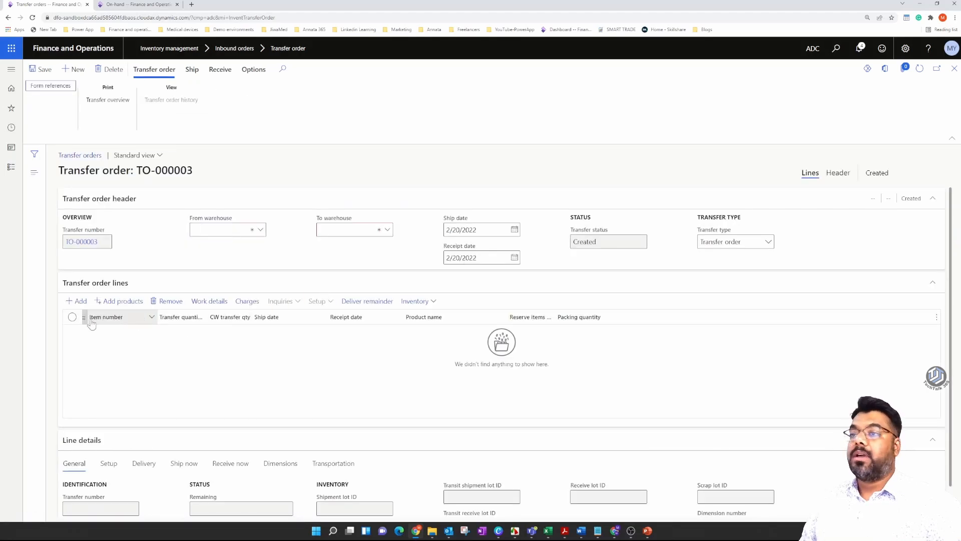
pyautogui.click(81, 301)
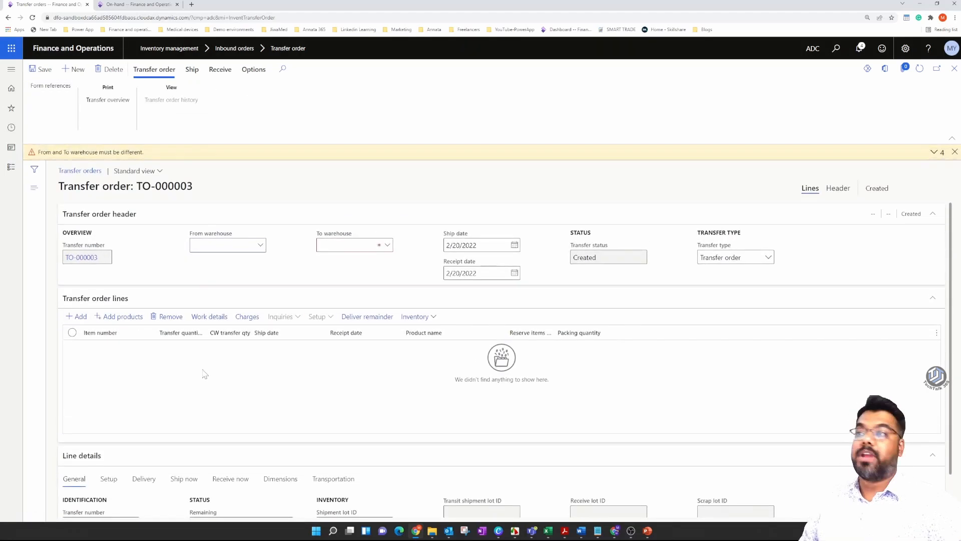
pyautogui.click(260, 245)
pyautogui.click(235, 307)
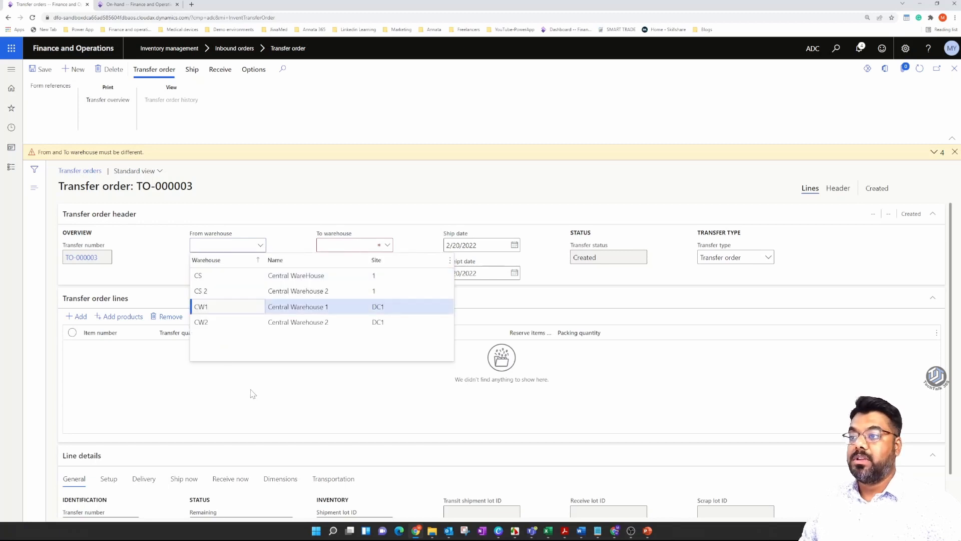
pyautogui.click(388, 252)
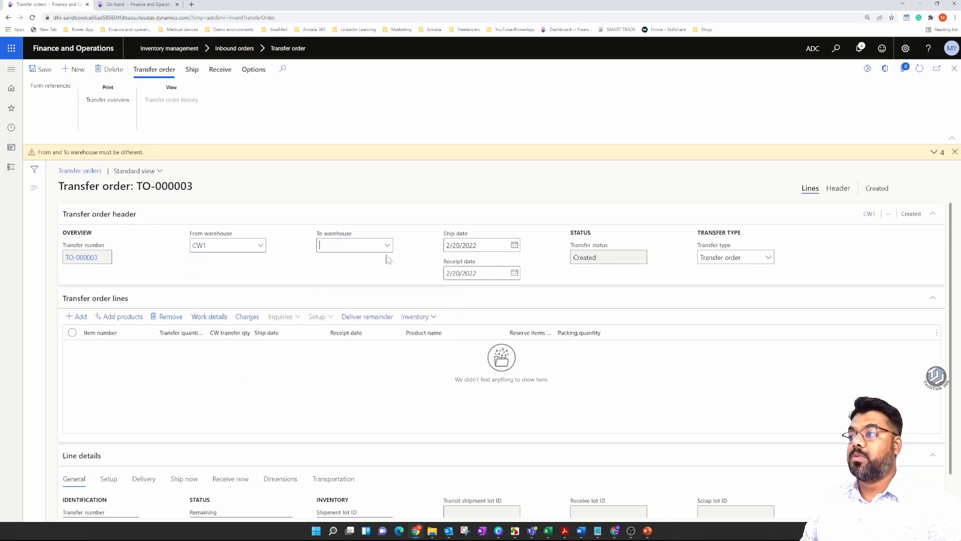
pyautogui.press('Return')
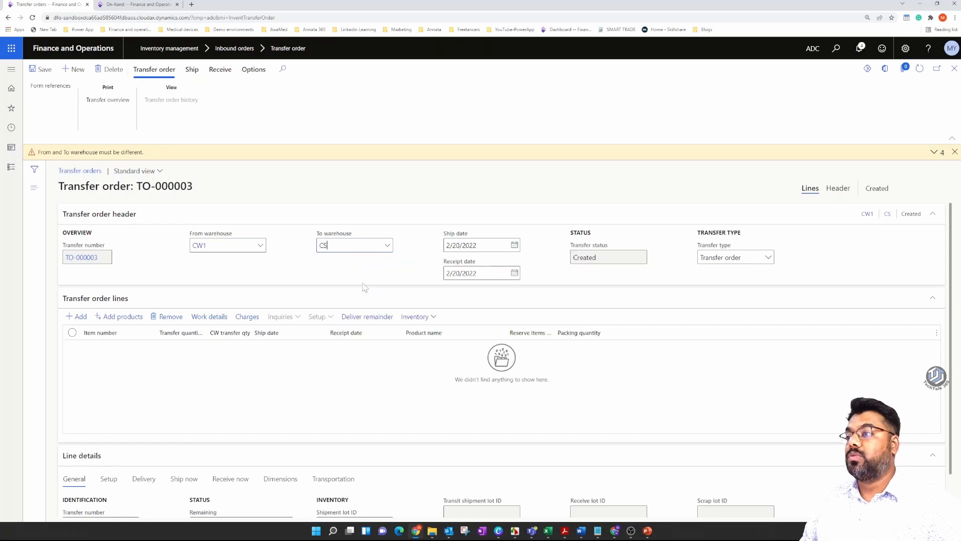
# Dismiss the warehouse warning, save the transfer order header and start its first order line.
pyautogui.click(920, 4)
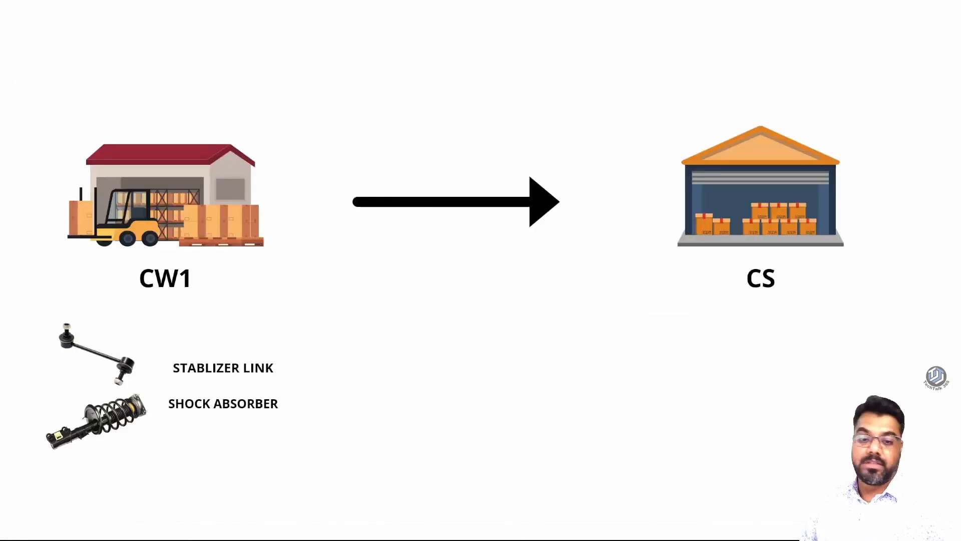
pyautogui.hotkey('alt', 'Tab')
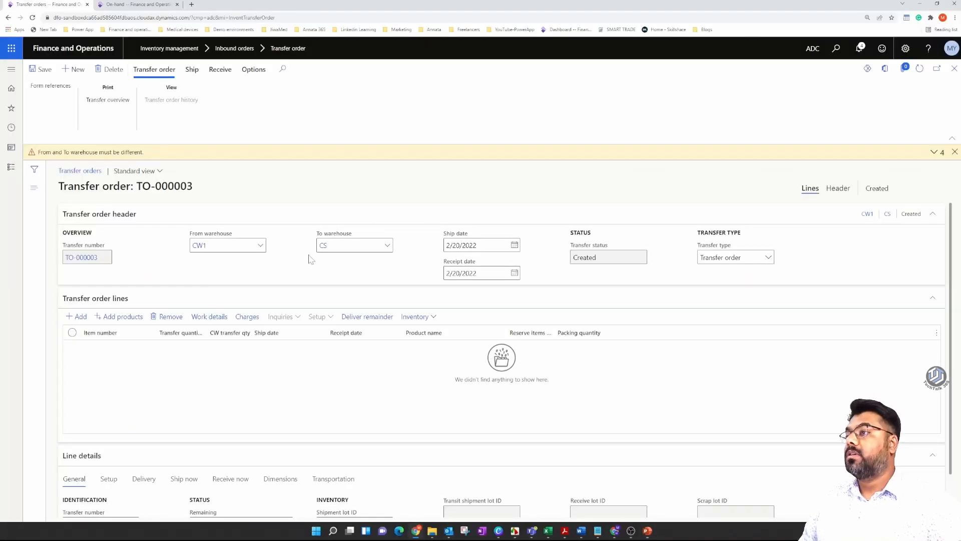
pyautogui.click(954, 152)
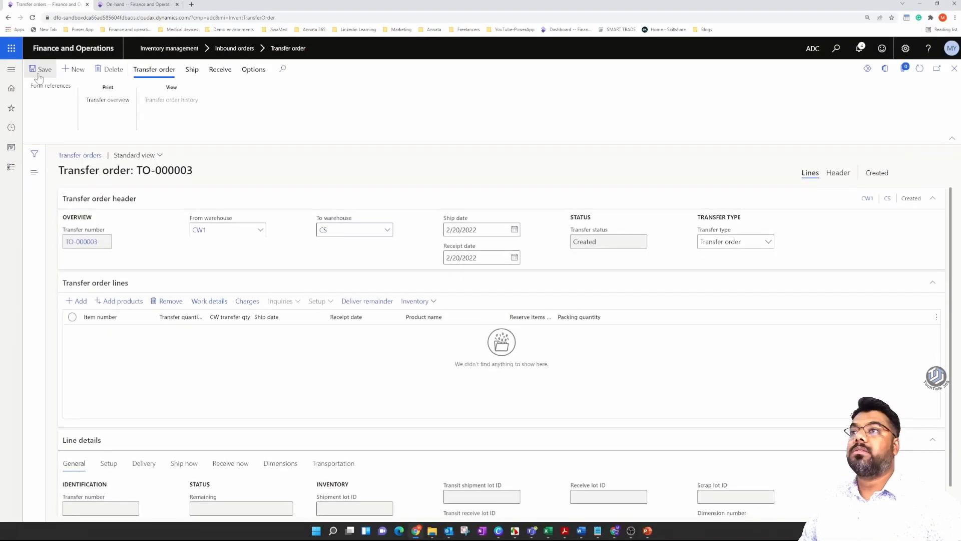
pyautogui.click(40, 69)
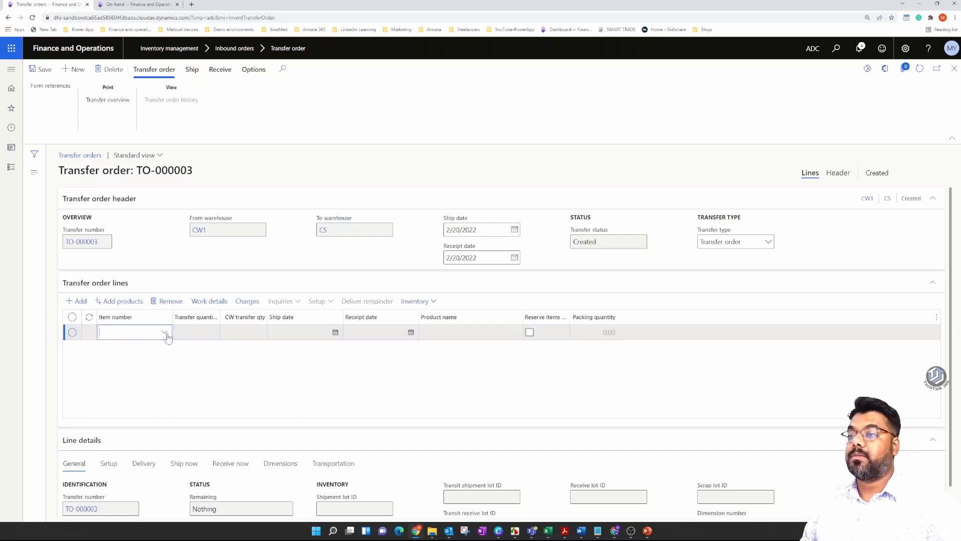
# Copy the Shock Absorber's item number P-000058 from the on-hand list into the first transfer order line.
pyautogui.click(160, 4)
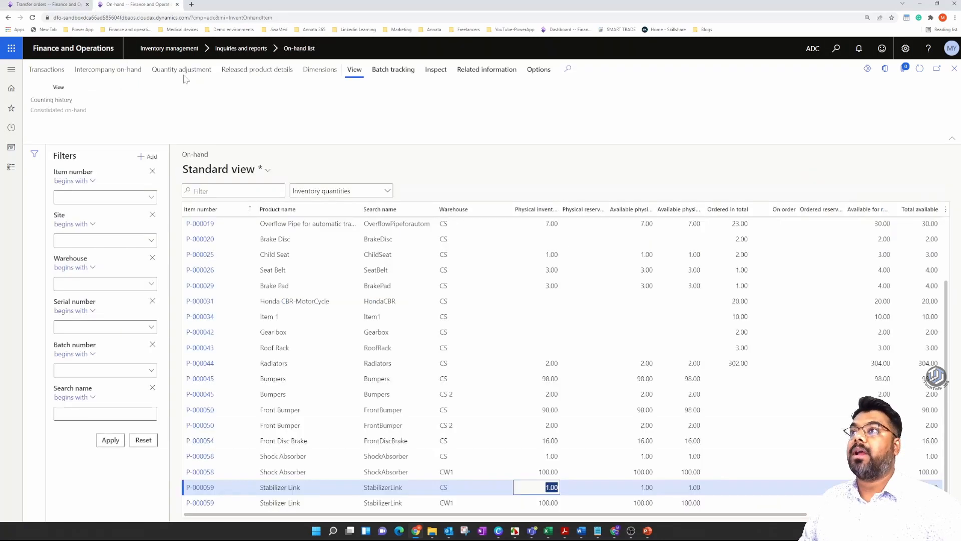
pyautogui.click(219, 486)
pyautogui.click(200, 456)
pyautogui.hotkey('ctrl', 'c')
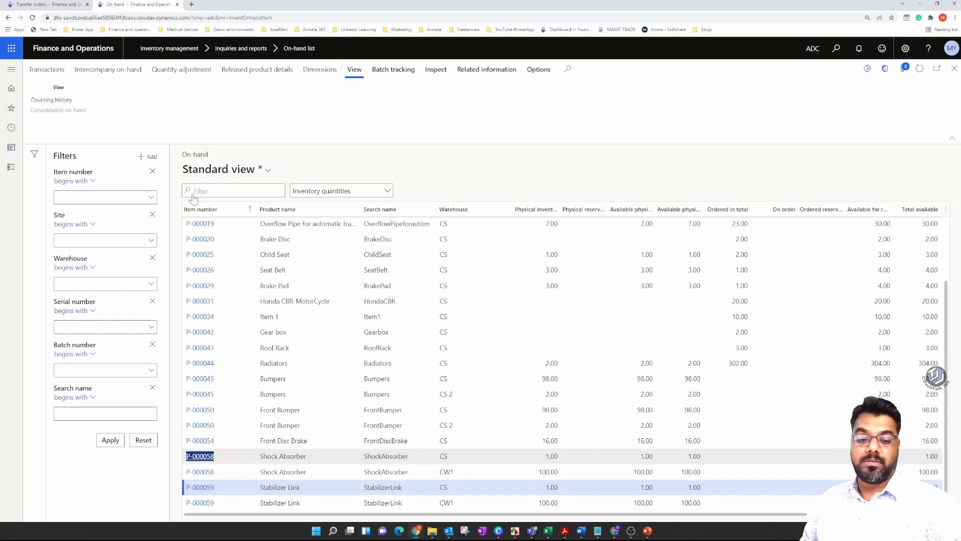
pyautogui.click(70, 9)
pyautogui.hotkey('ctrl', 'v')
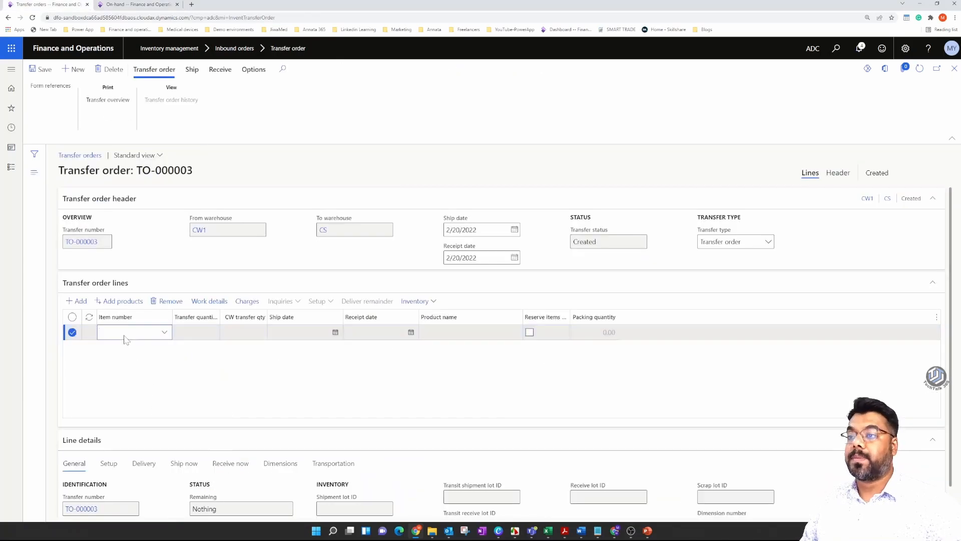
# Add a second transfer order line for the Stabilizer Link, P-000059, copied from the on-hand list, and save the order.
pyautogui.click(138, 5)
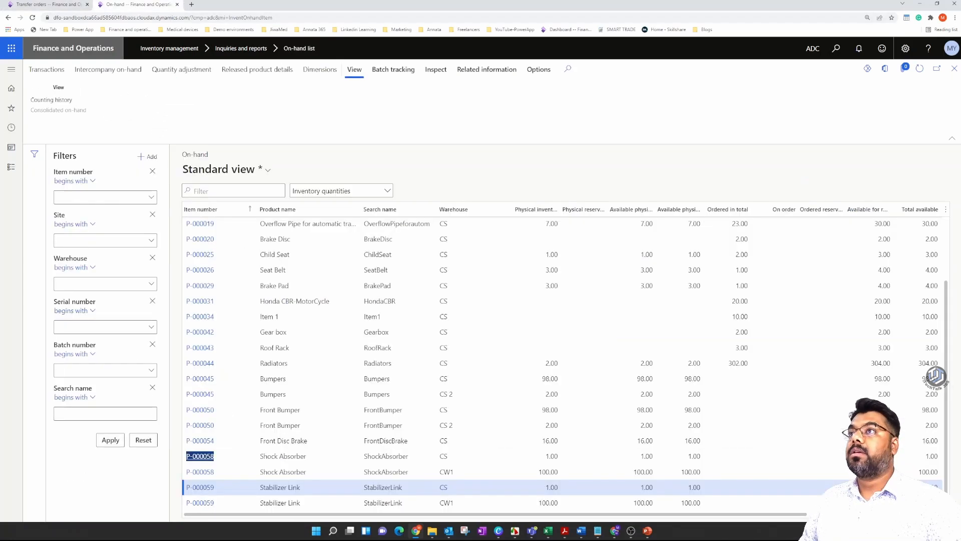
pyautogui.click(209, 476)
pyautogui.click(223, 489)
pyautogui.hotkey('ctrl', 'c')
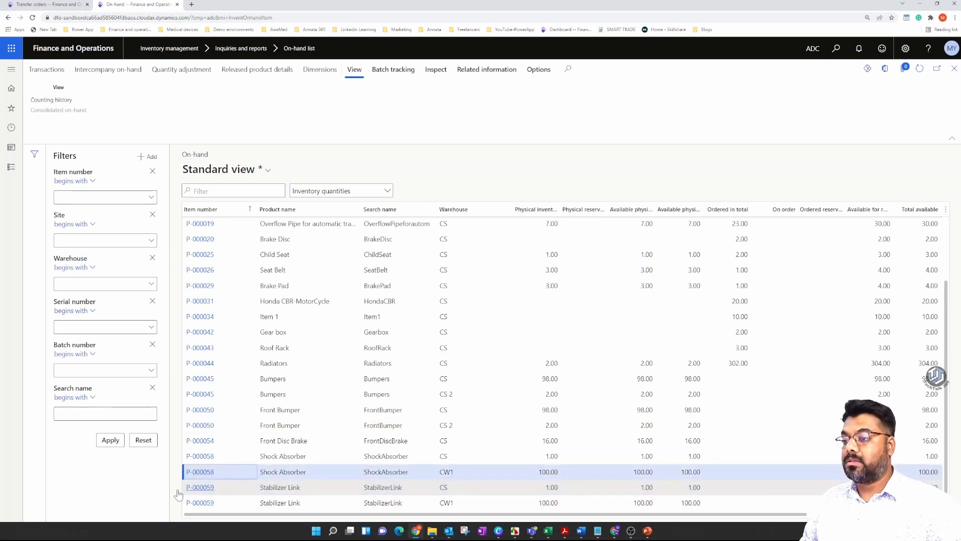
pyautogui.click(73, 4)
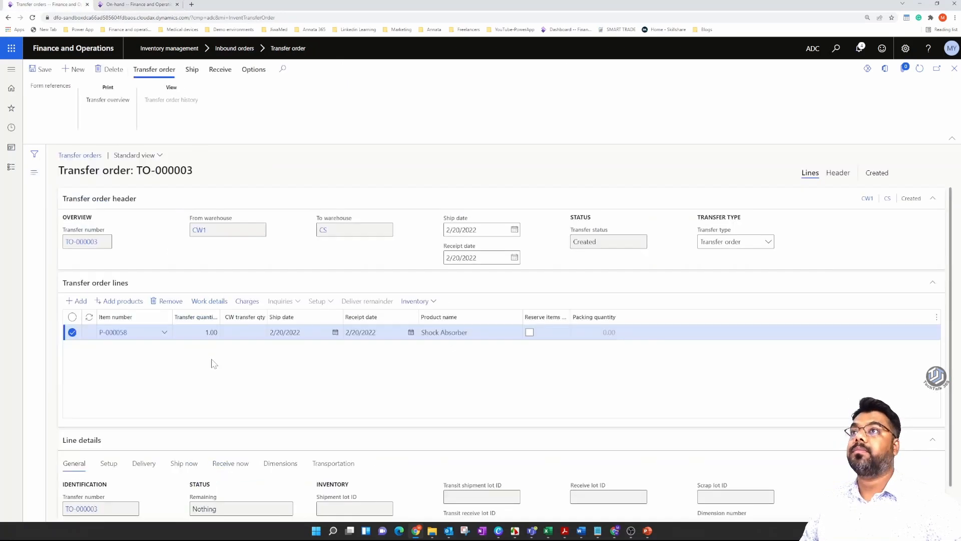
pyautogui.hotkey('alt', 'n')
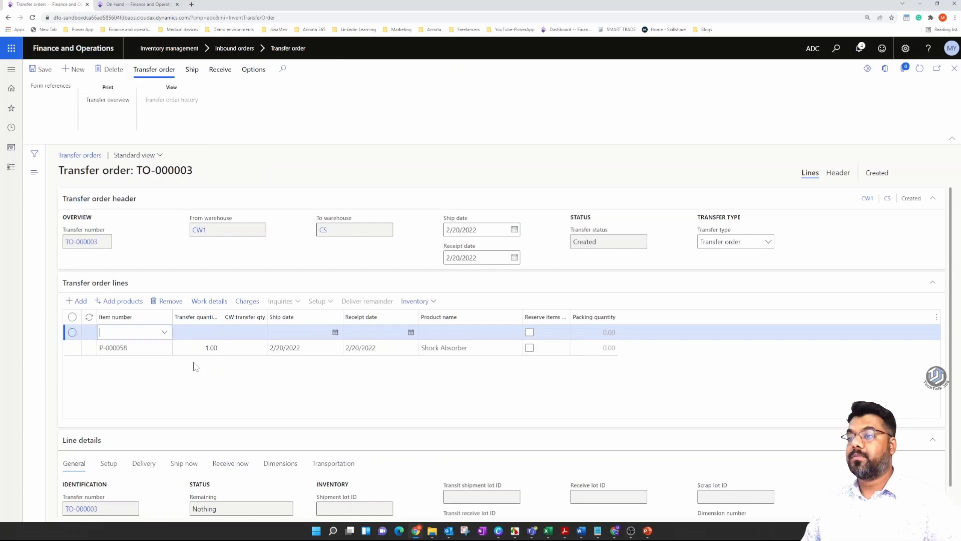
pyautogui.hotkey('ctrl', 'v')
pyautogui.click(41, 69)
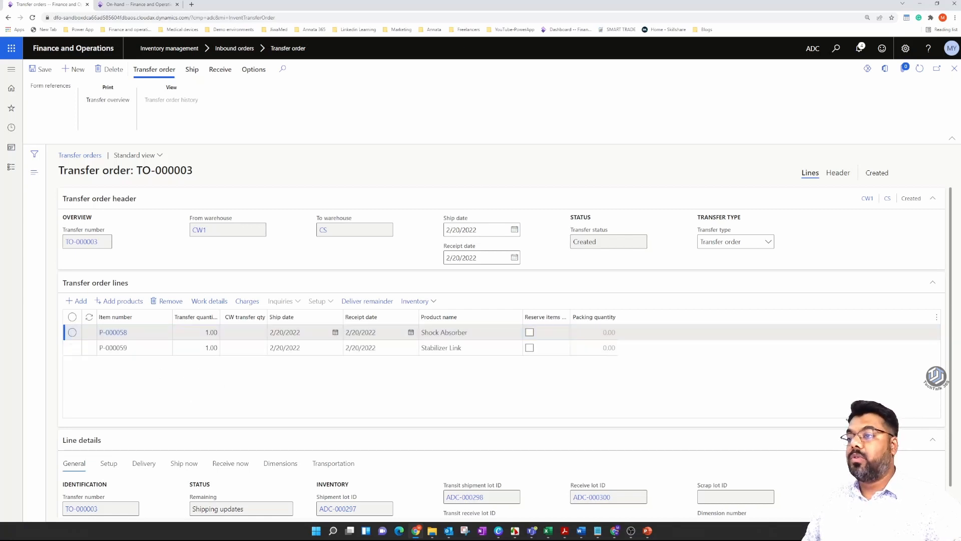
# Set the transfer quantity to 4 for the Shock Absorber line and 3 for the Stabilizer Link line.
pyautogui.click(206, 332)
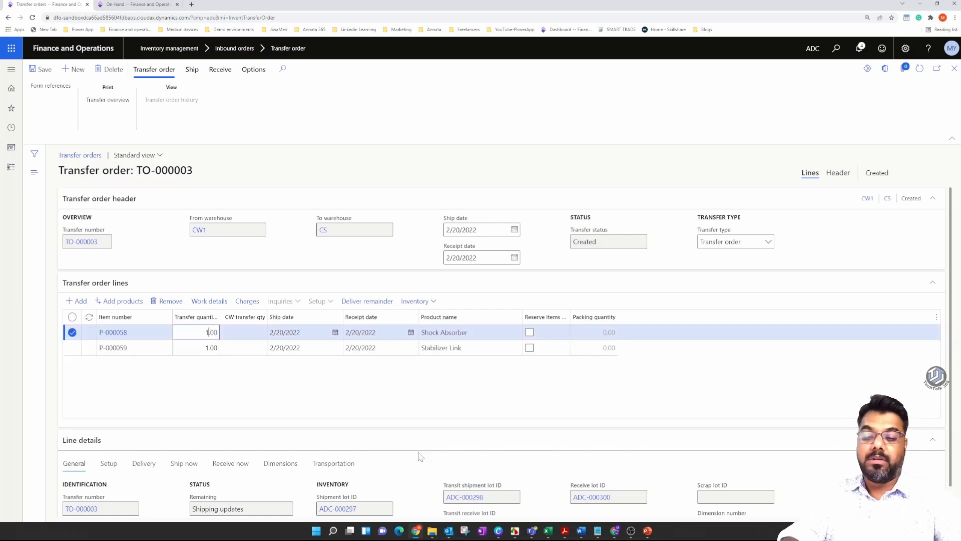
pyautogui.write('4')
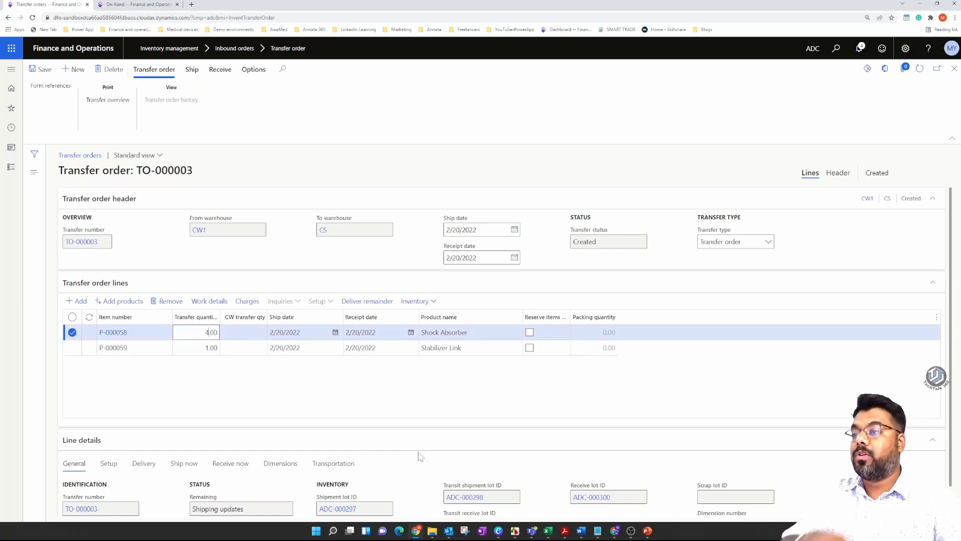
pyautogui.click(336, 384)
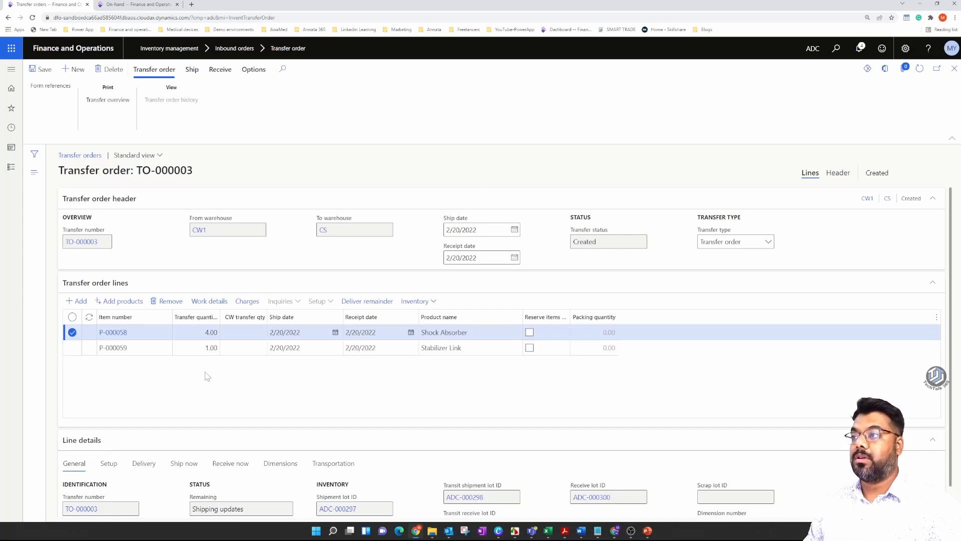
pyautogui.click(206, 347)
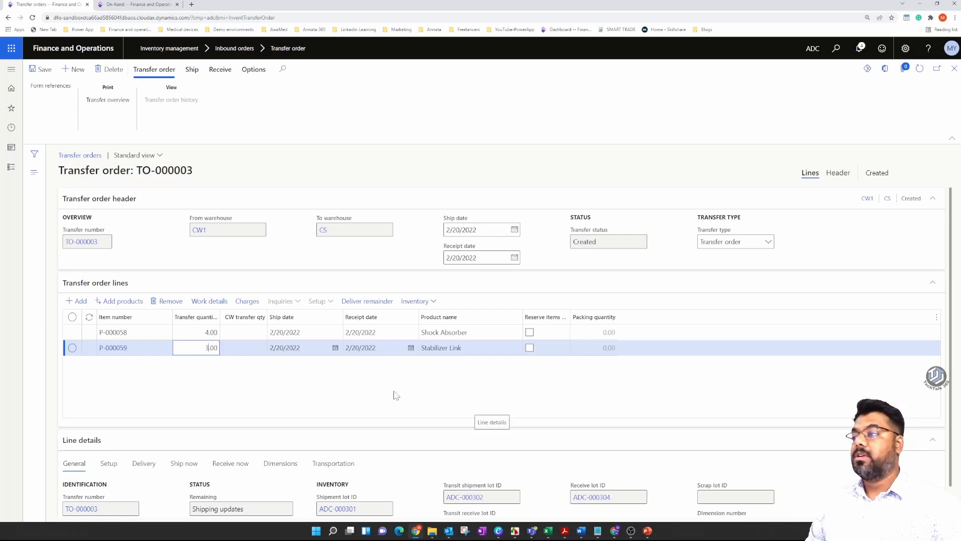
pyautogui.click(368, 393)
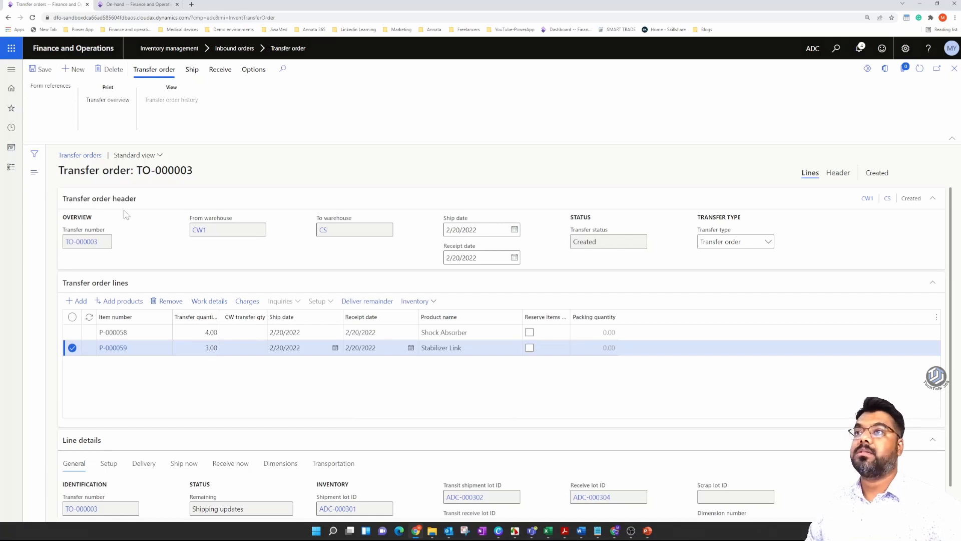
pyautogui.click(229, 335)
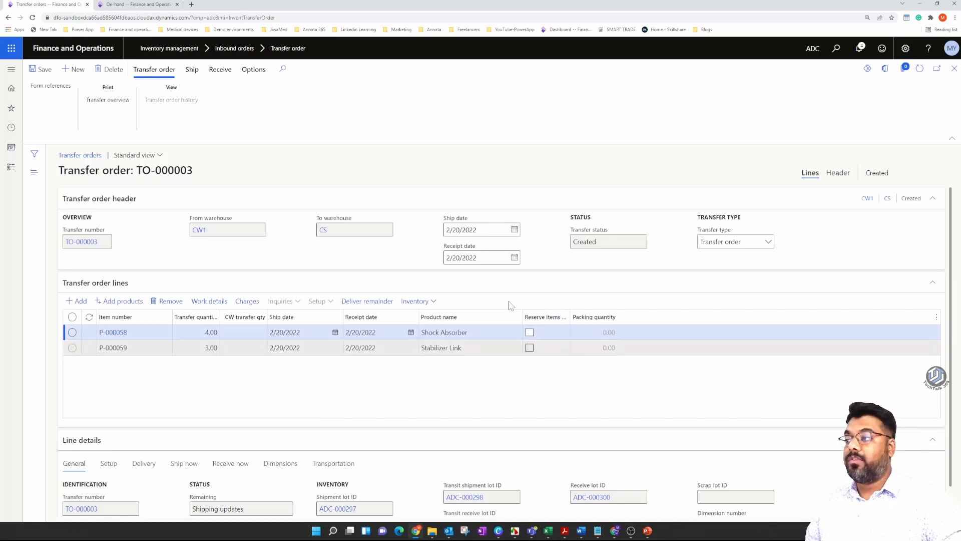
pyautogui.click(575, 392)
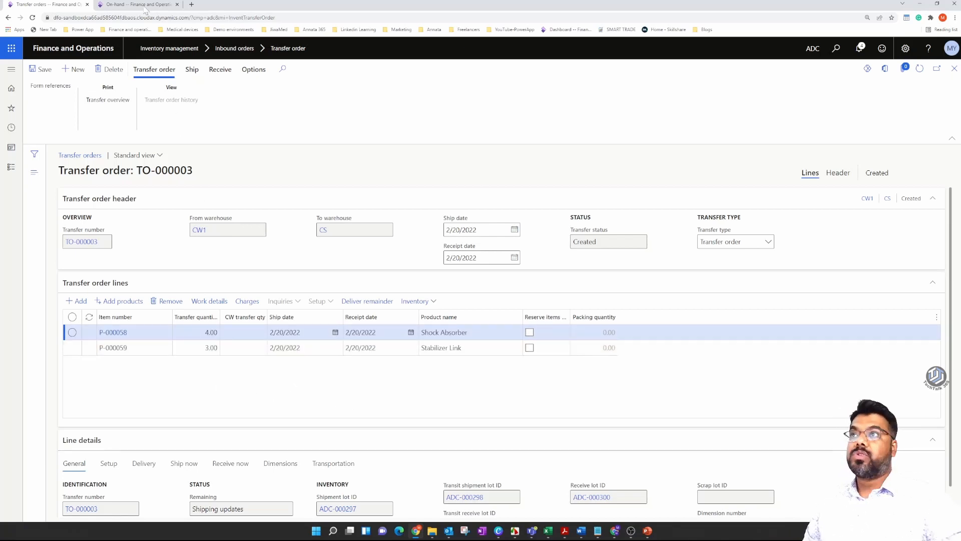
# Add a third transfer order line for the Gear box, P-000042, copied from the on-hand list, and save the order.
pyautogui.click(131, 5)
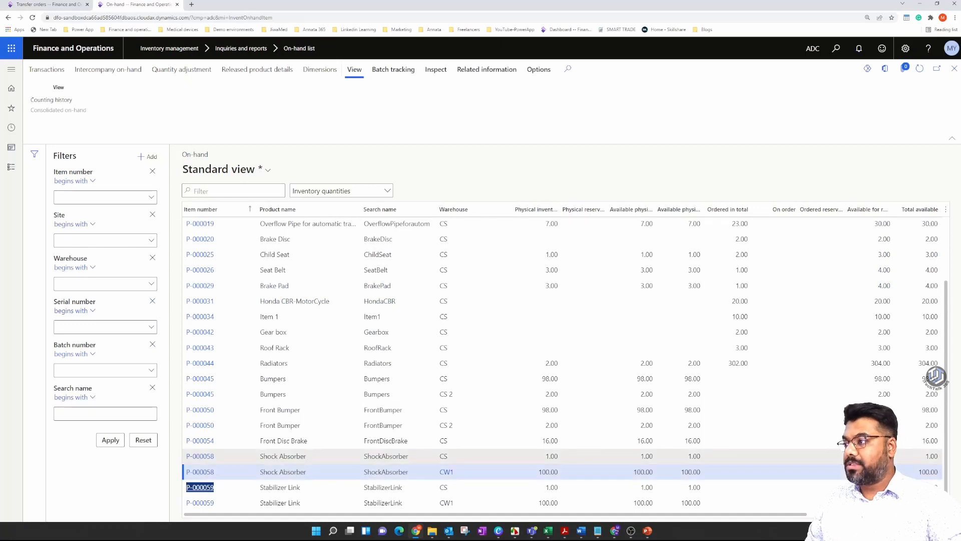
pyautogui.click(218, 335)
pyautogui.hotkey('ctrl', 'c')
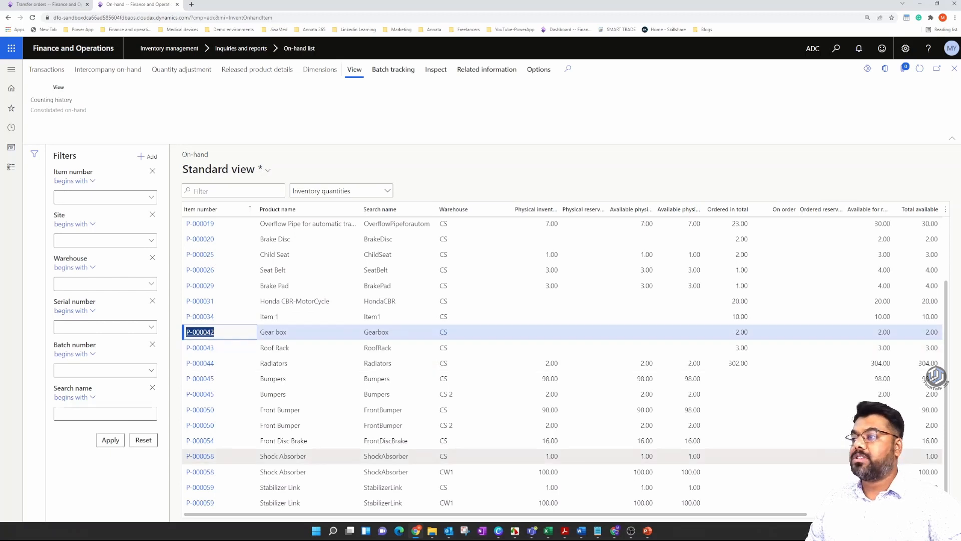
pyautogui.click(48, 5)
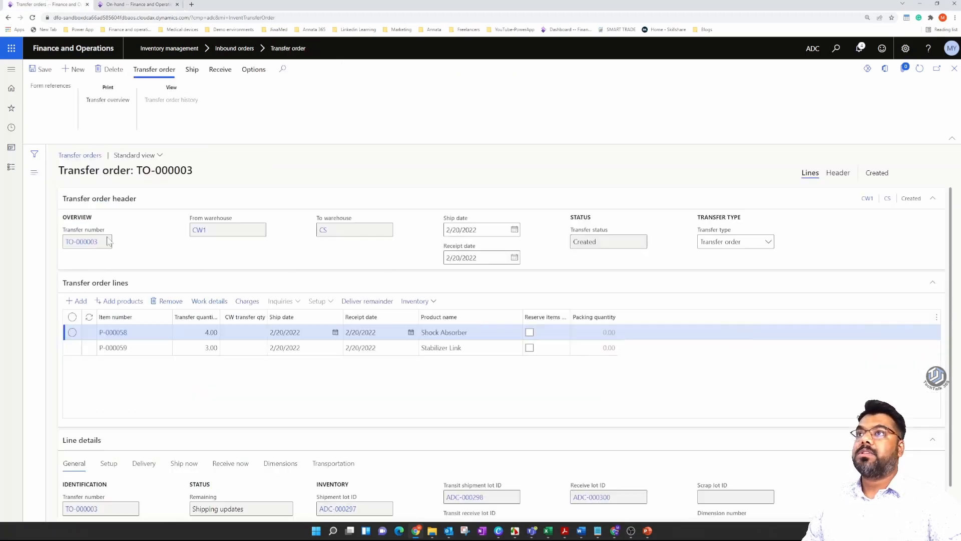
pyautogui.click(76, 301)
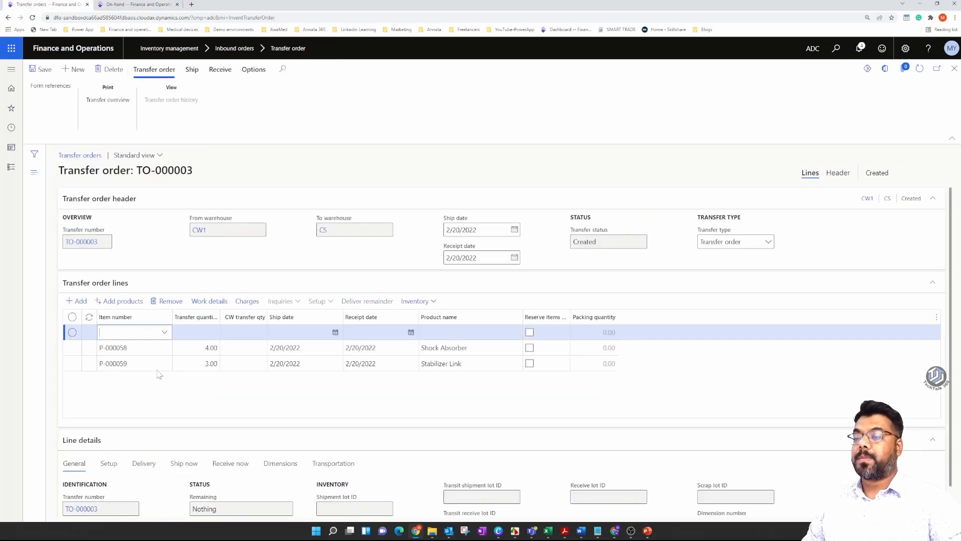
pyautogui.hotkey('ctrl', 'v')
pyautogui.click(178, 395)
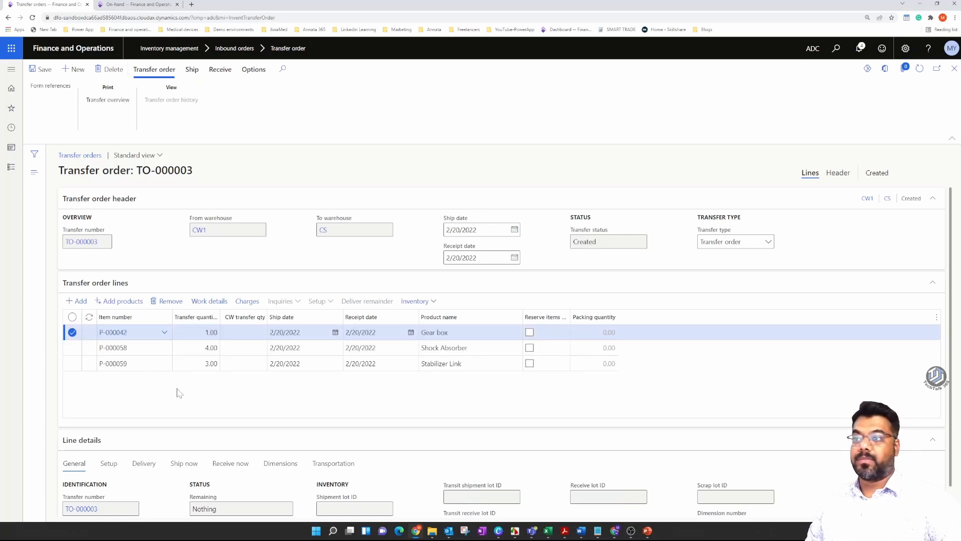
pyautogui.click(40, 69)
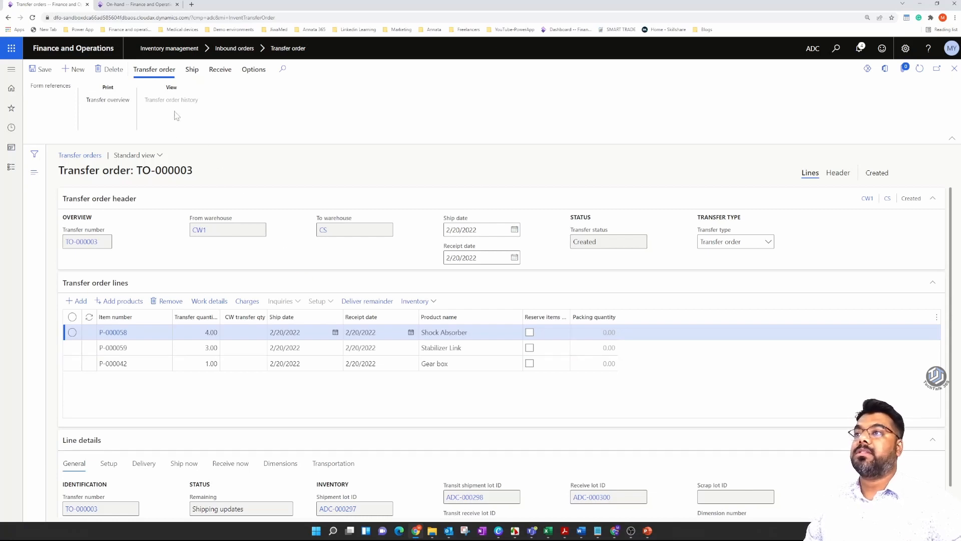
# Start generating a picking list for the transfer order and try the update options All and Available quantity.
pyautogui.click(191, 70)
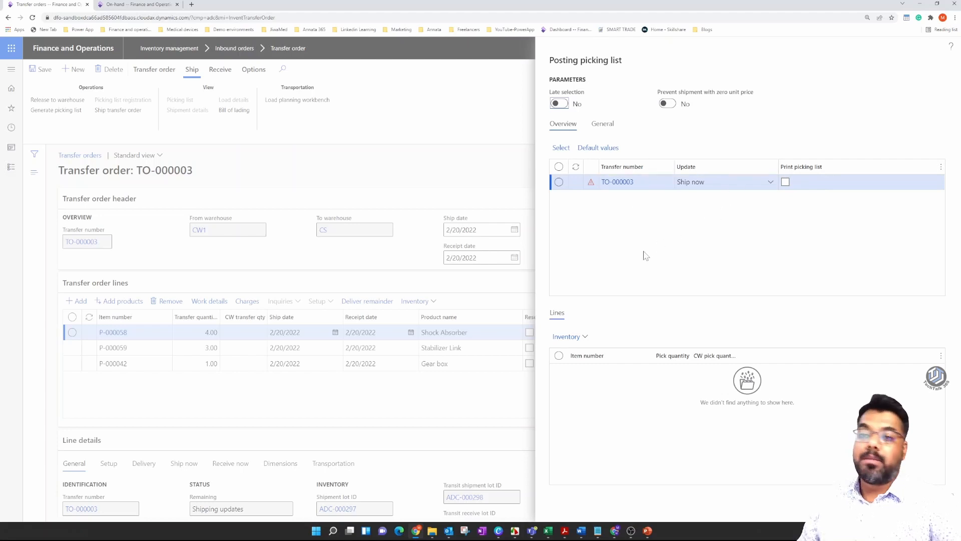
pyautogui.click(771, 181)
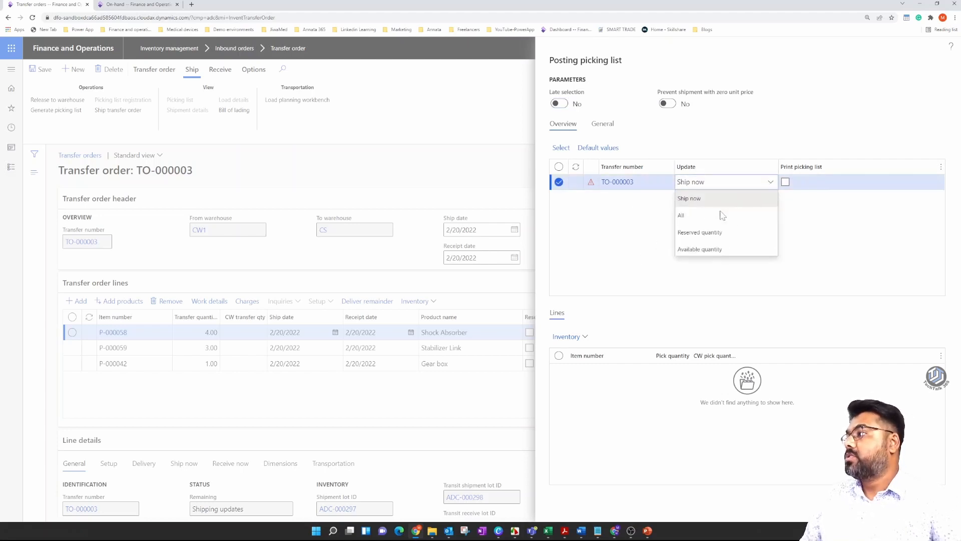
pyautogui.click(696, 217)
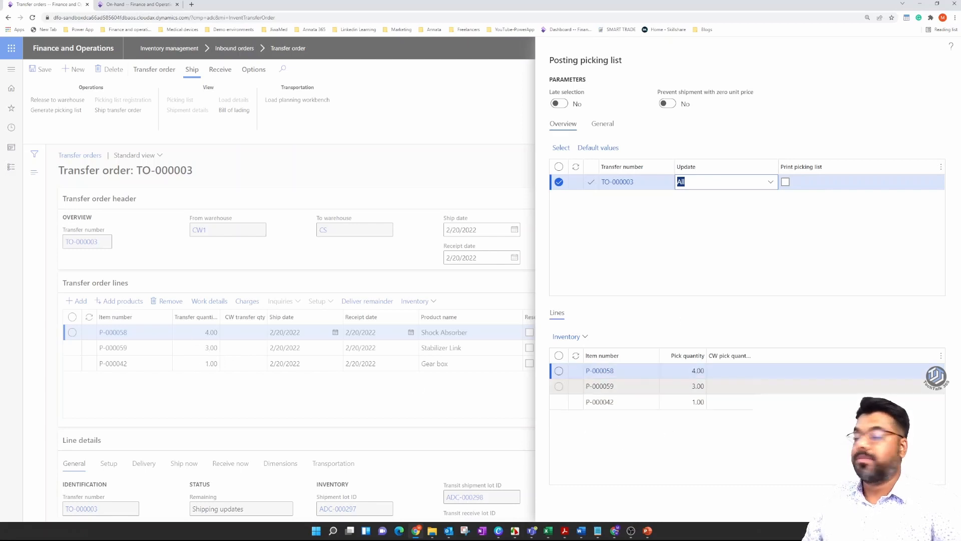
pyautogui.click(771, 182)
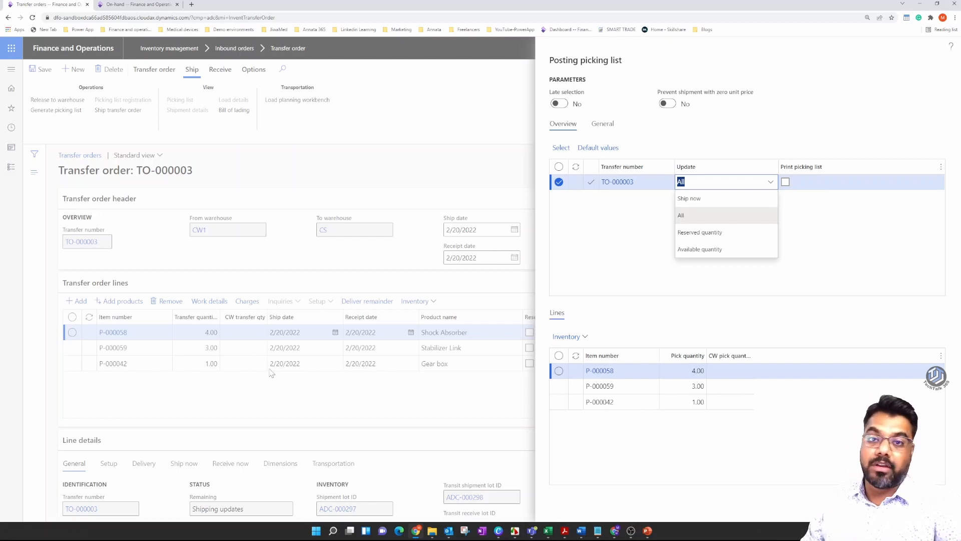
pyautogui.click(706, 250)
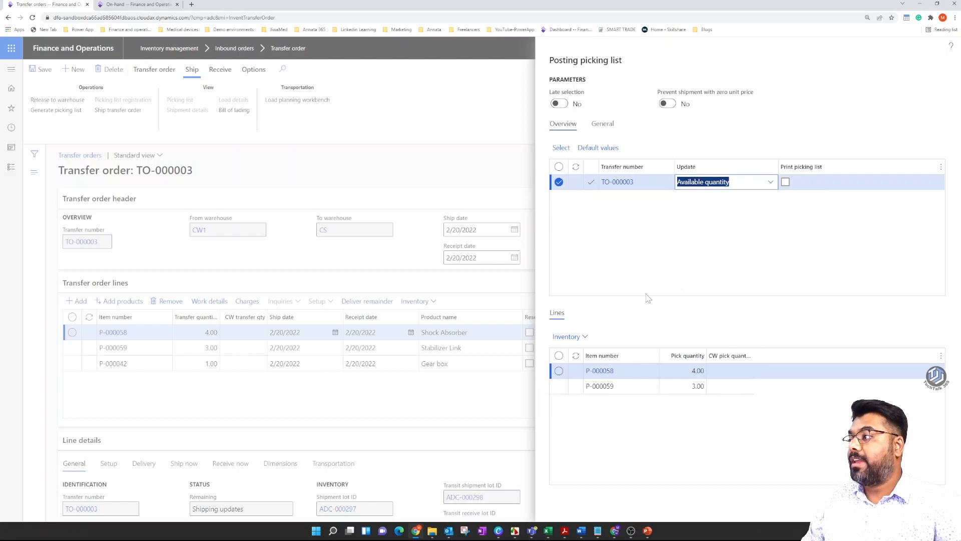
pyautogui.click(637, 410)
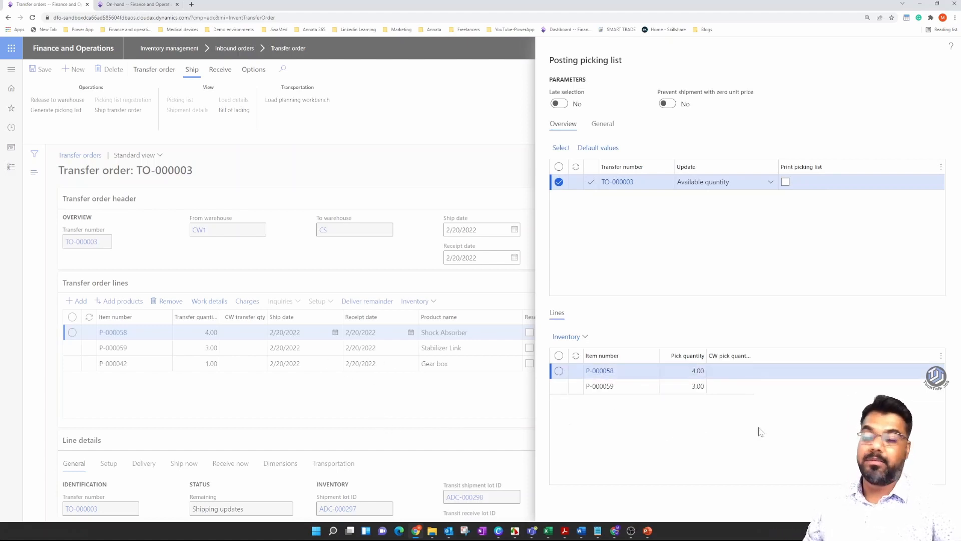
# Switch the picking list's update option to Ship now and close the posting dialog without posting.
pyautogui.click(724, 183)
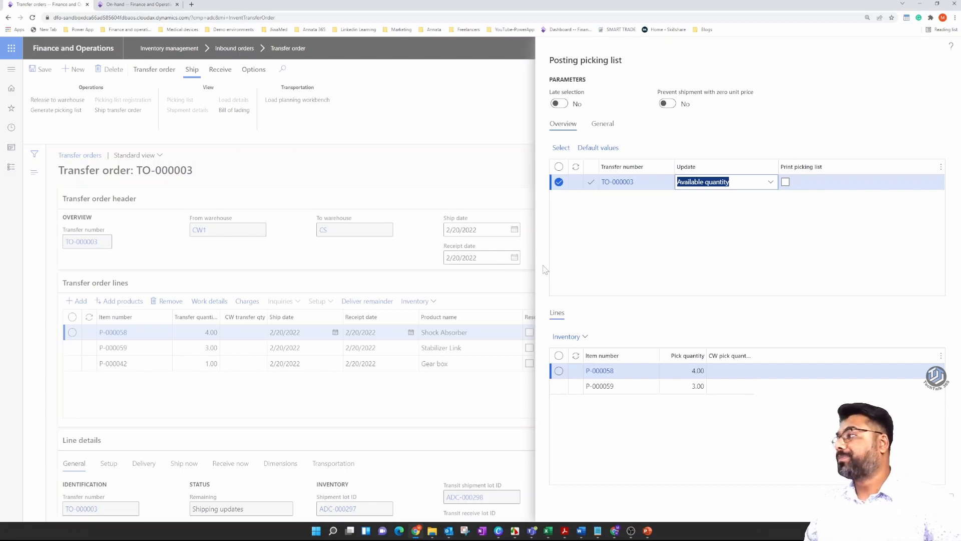
pyautogui.click(673, 250)
pyautogui.click(771, 182)
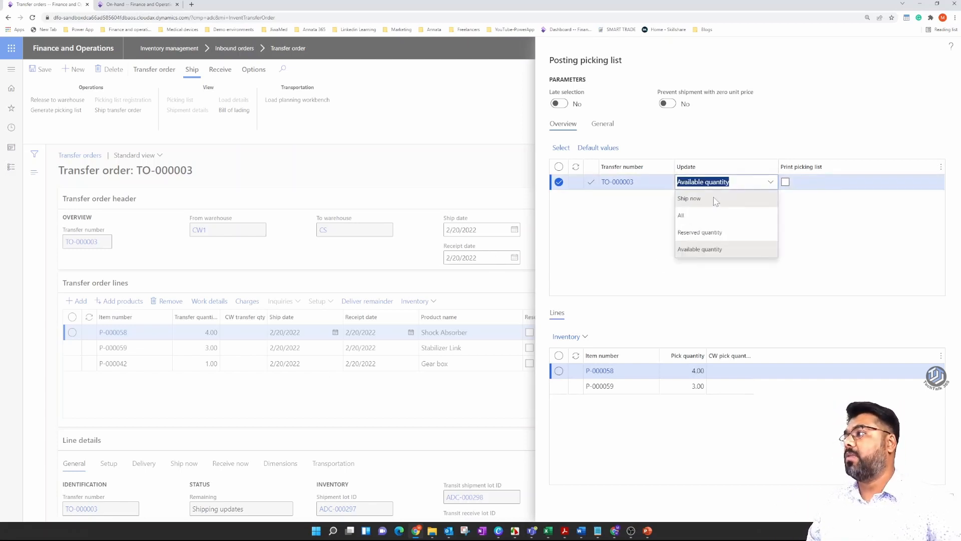
pyautogui.click(705, 201)
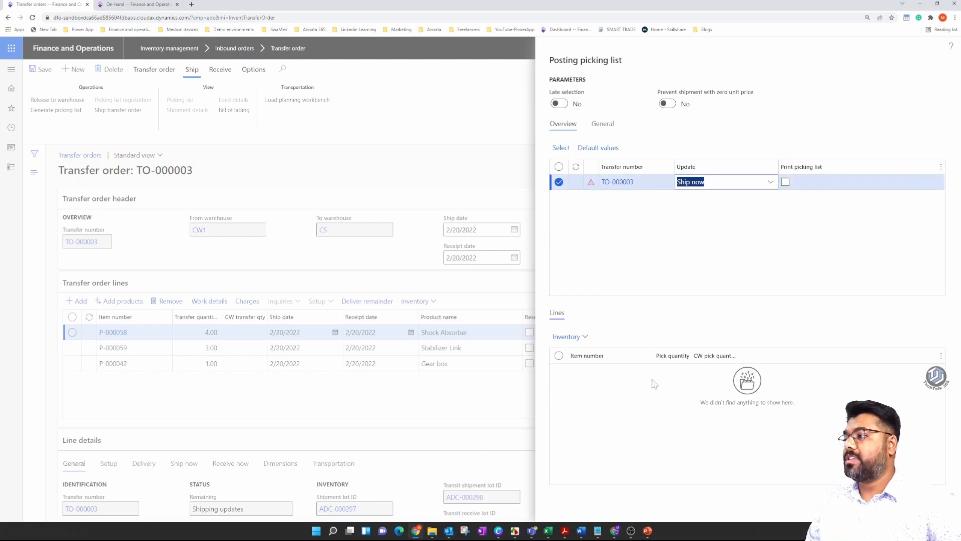
pyautogui.click(672, 245)
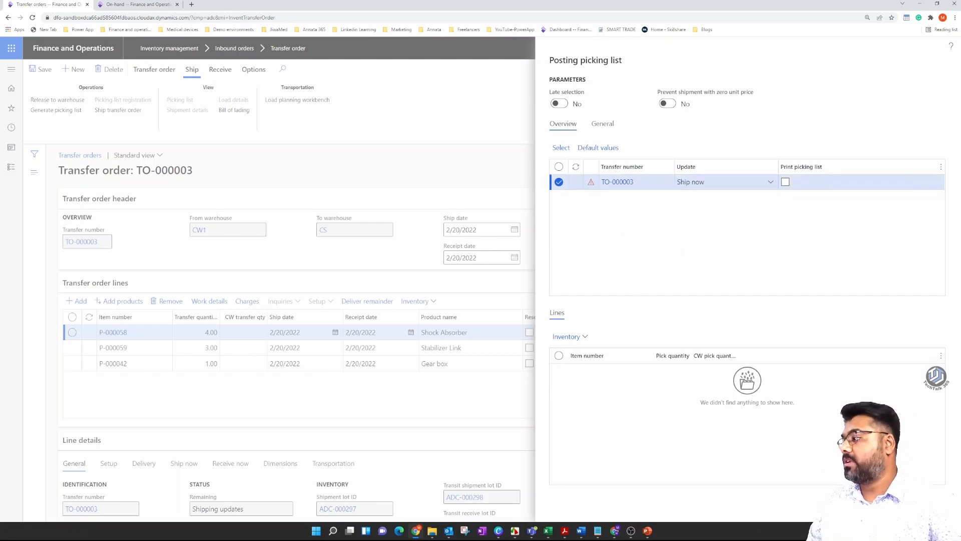
pyautogui.click(597, 508)
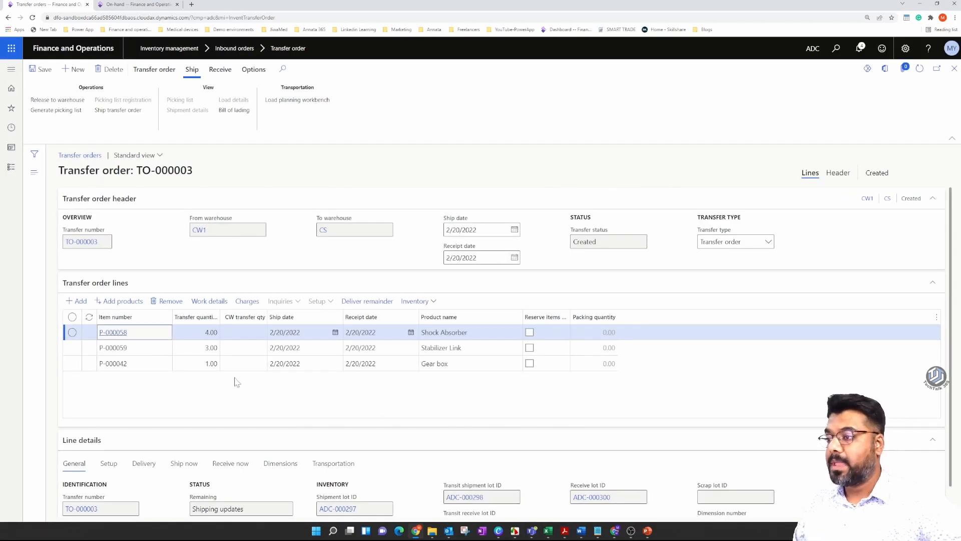
# Delete the Gear box line from the transfer order, confirm the deletion and save the order.
pyautogui.click(243, 363)
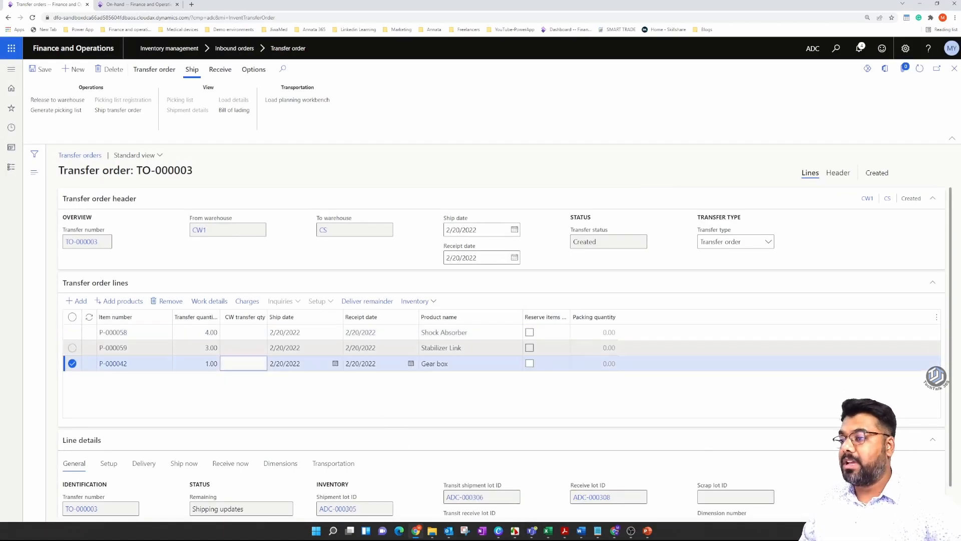
pyautogui.hotkey('alt', 'Delete')
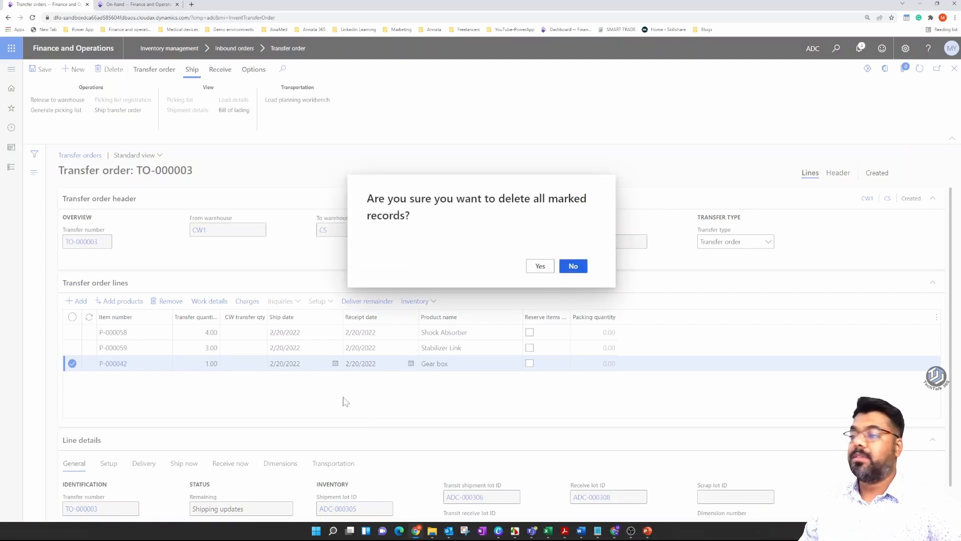
pyautogui.press('y')
pyautogui.click(40, 70)
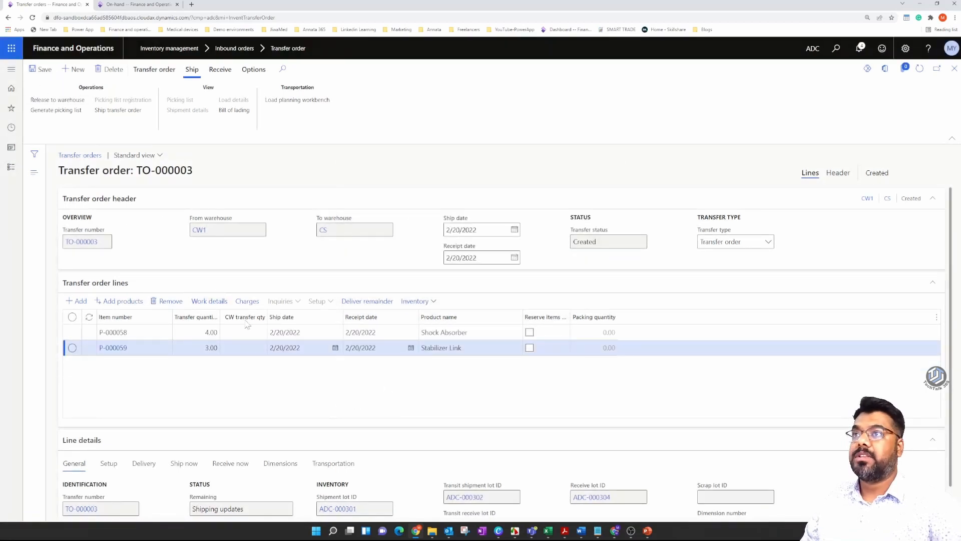
# Set the Ship now quantity to 2 for the Shock Absorber, P-000058, in the line details.
pyautogui.click(244, 332)
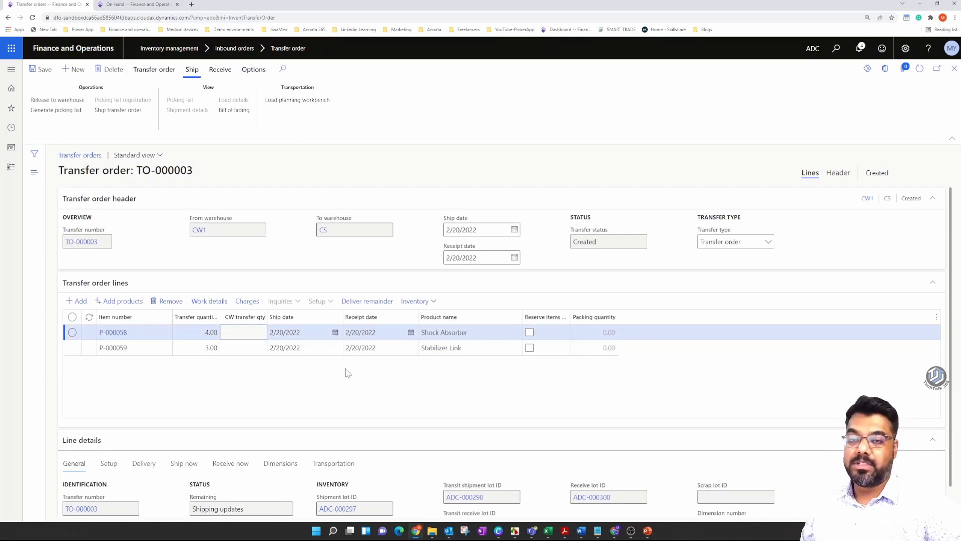
pyautogui.click(184, 464)
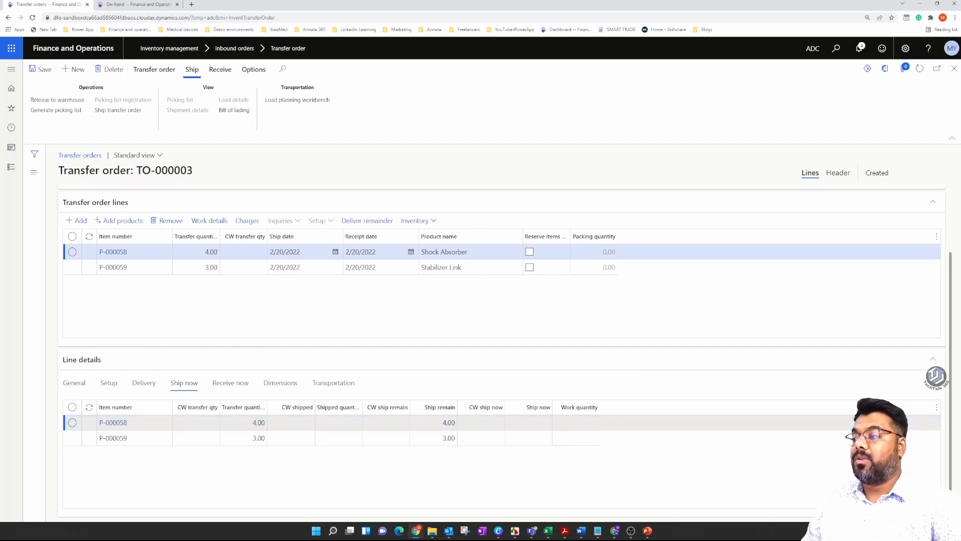
pyautogui.click(529, 423)
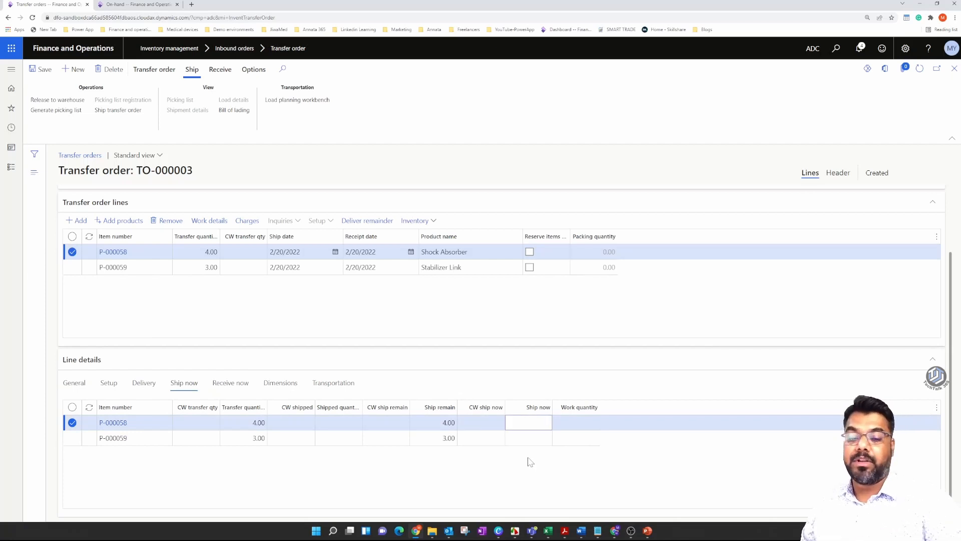
pyautogui.write('2')
pyautogui.hotkey('shift', 'Tab')
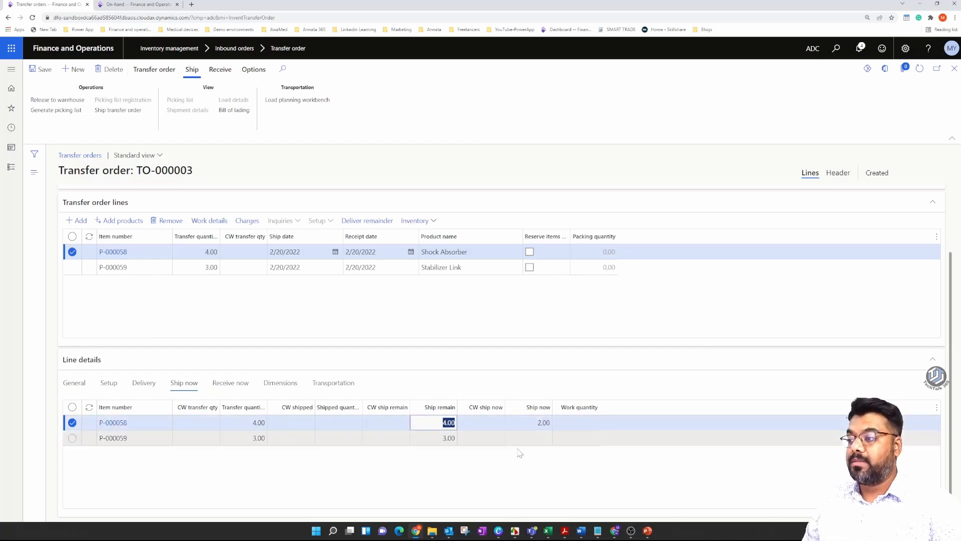
# Set the Ship now quantity to 3 for the Stabilizer Link, P-000059, in the line details.
pyautogui.click(531, 438)
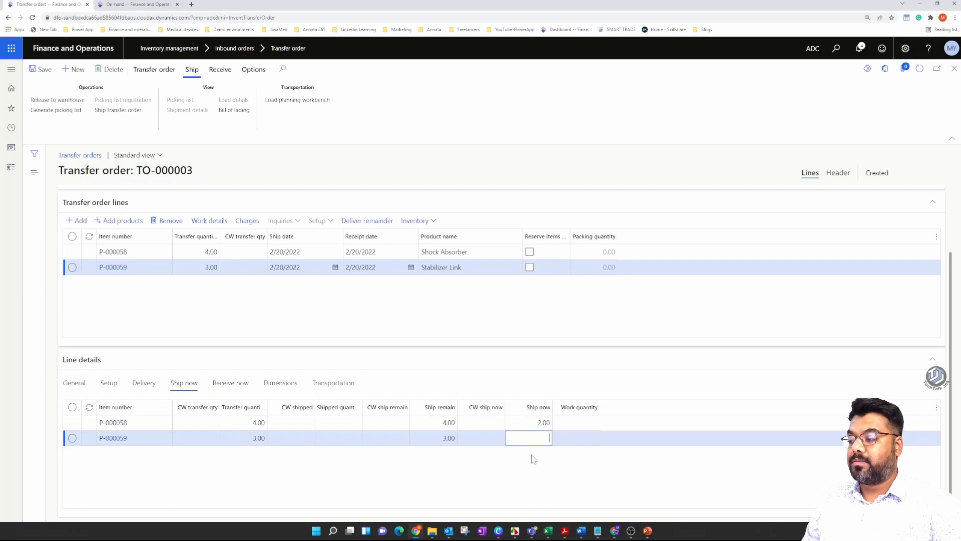
pyautogui.click(535, 464)
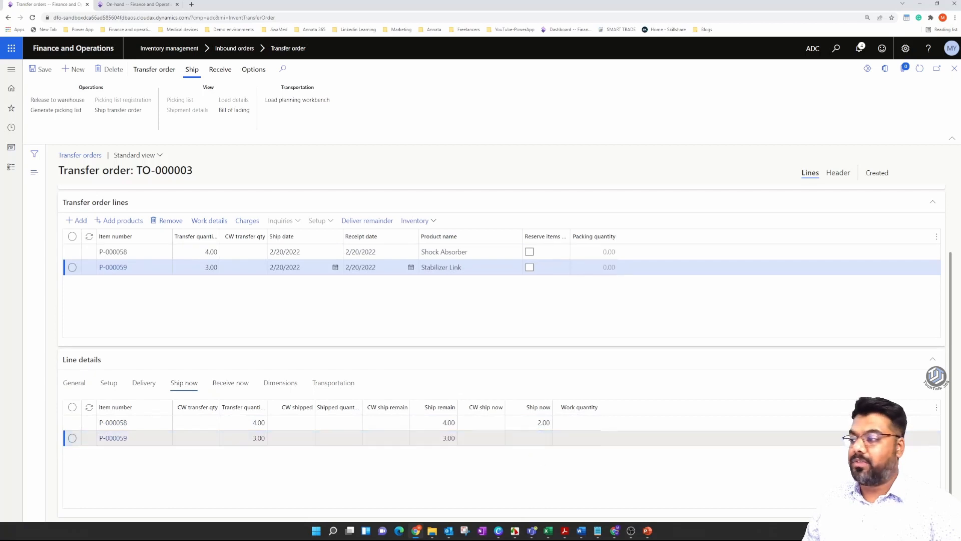
pyautogui.click(531, 438)
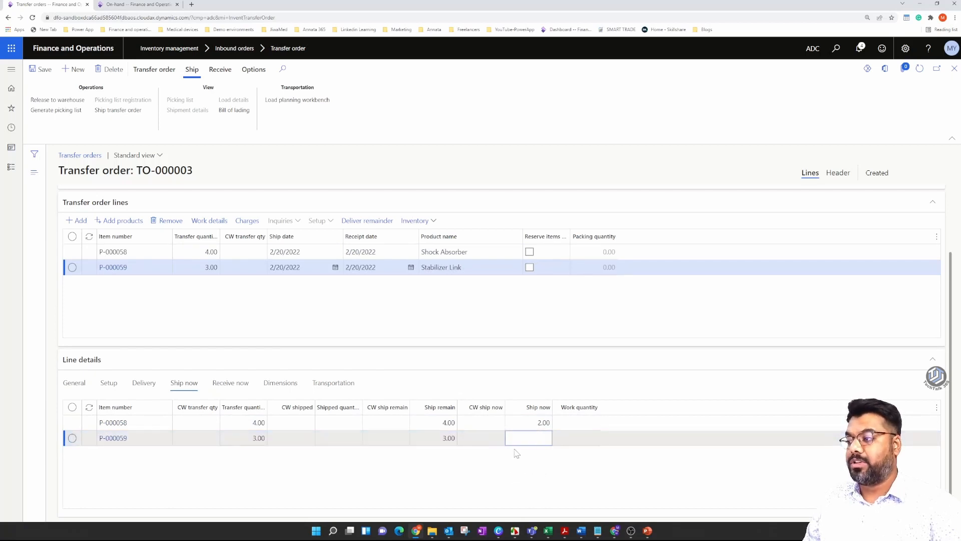
pyautogui.write('3')
pyautogui.click(521, 480)
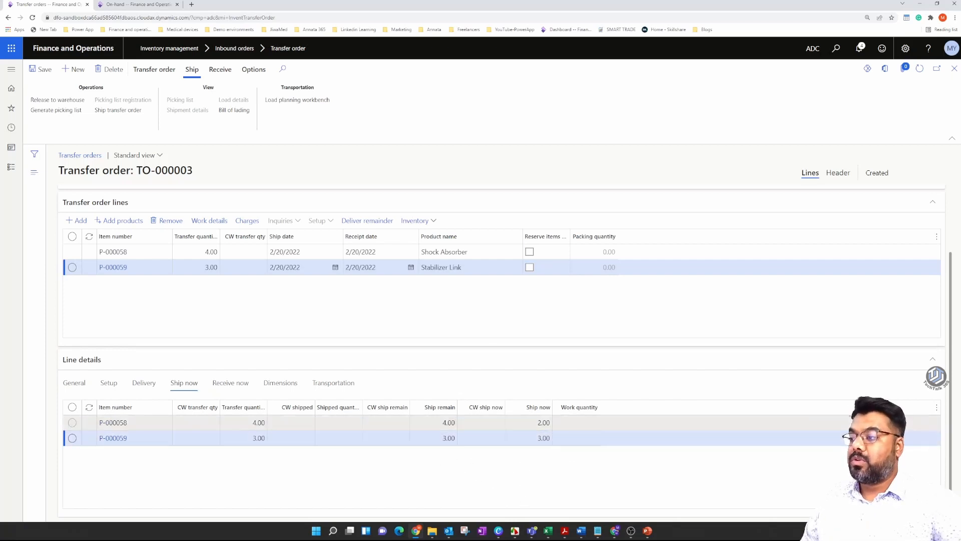
pyautogui.click(541, 423)
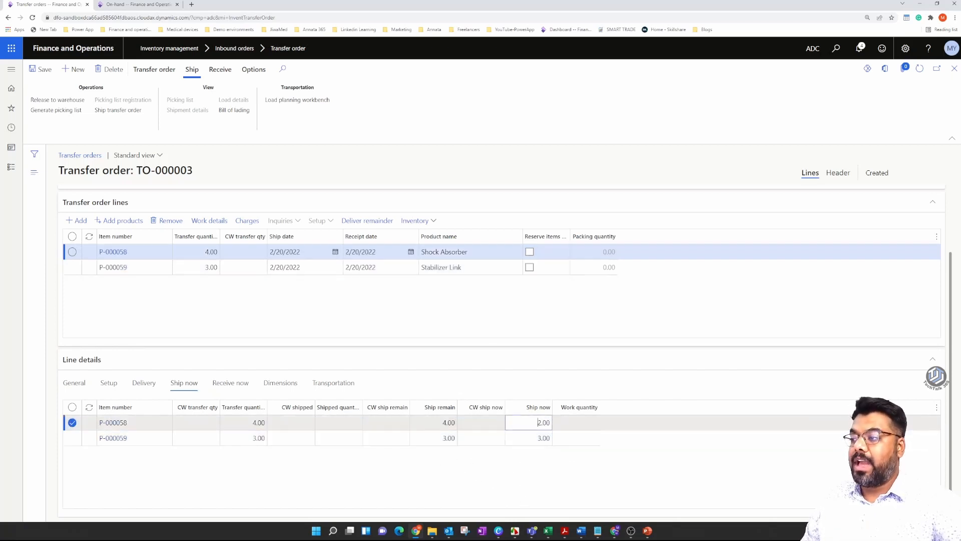
pyautogui.press('Down')
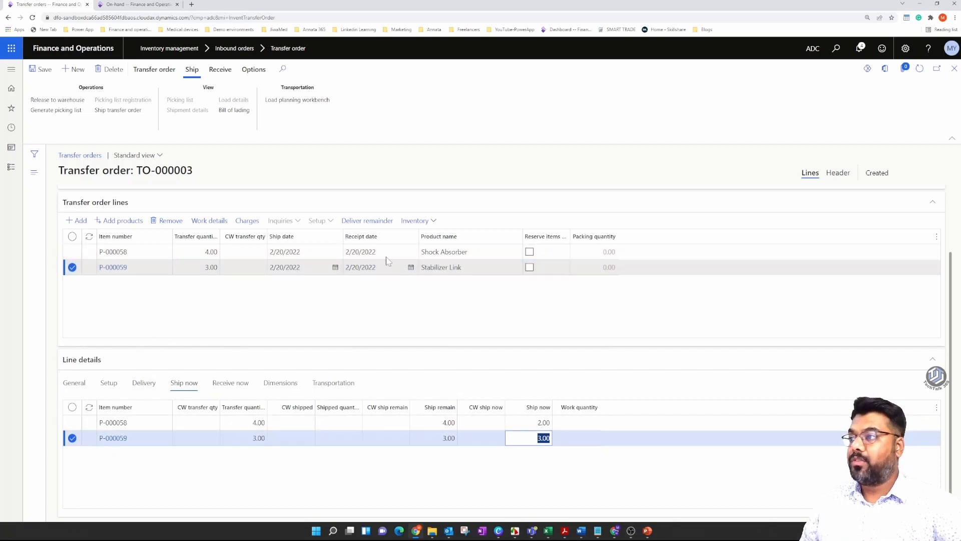
pyautogui.click(469, 252)
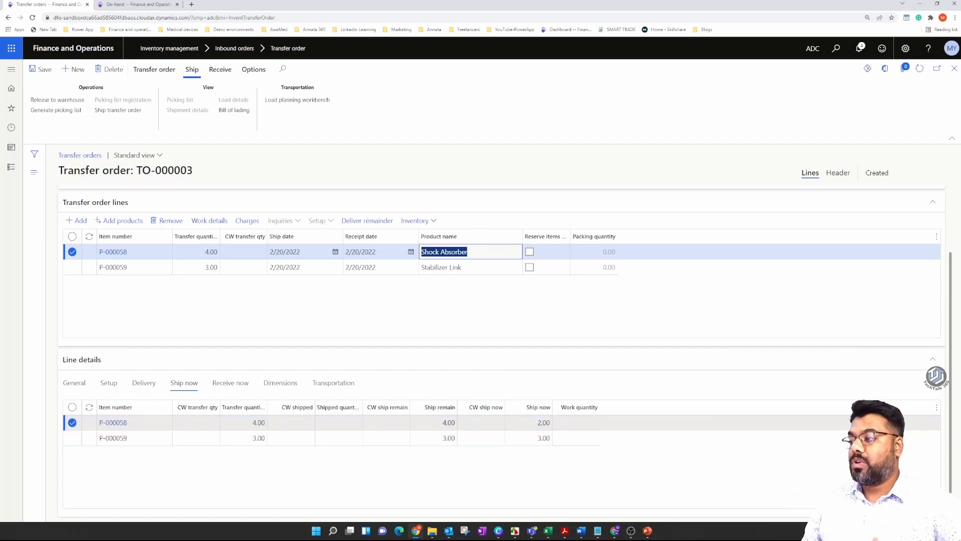
pyautogui.click(538, 422)
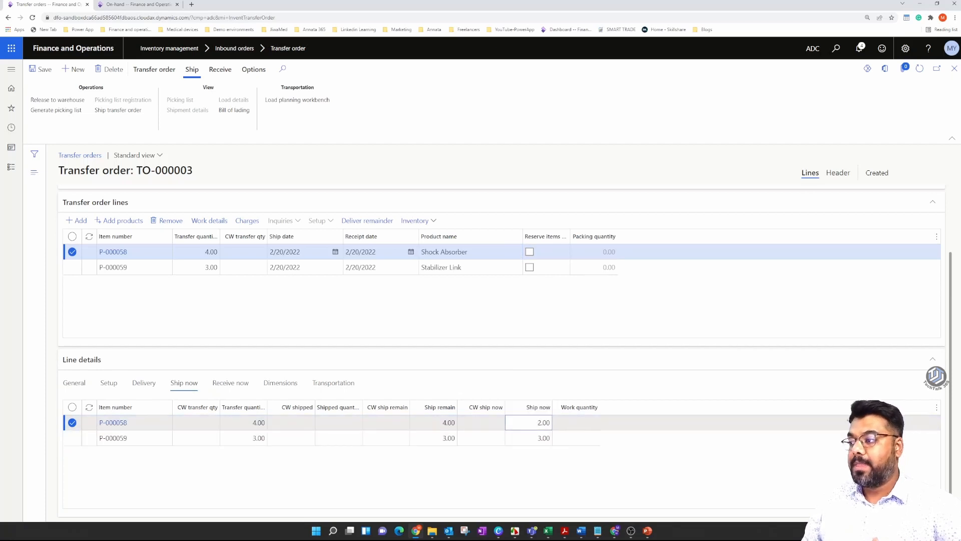
pyautogui.doubleClick(544, 422)
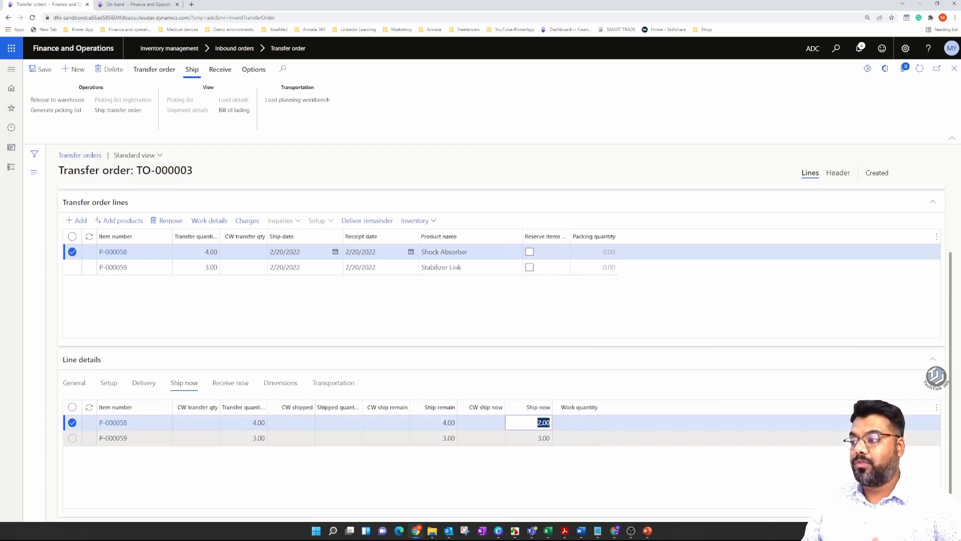
# Post the transfer order's picking list with the update option Ship now and Print picking list enabled.
pyautogui.press('Down')
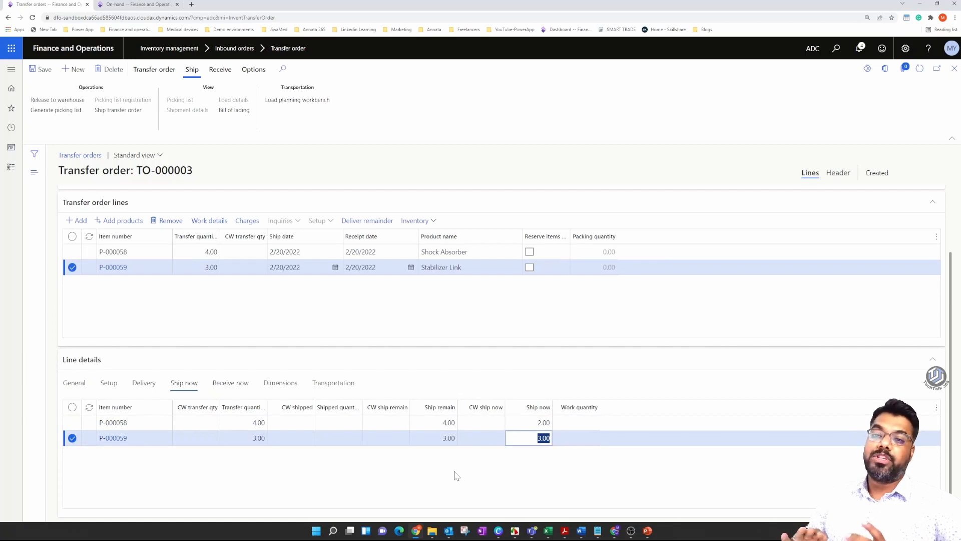
pyautogui.click(434, 472)
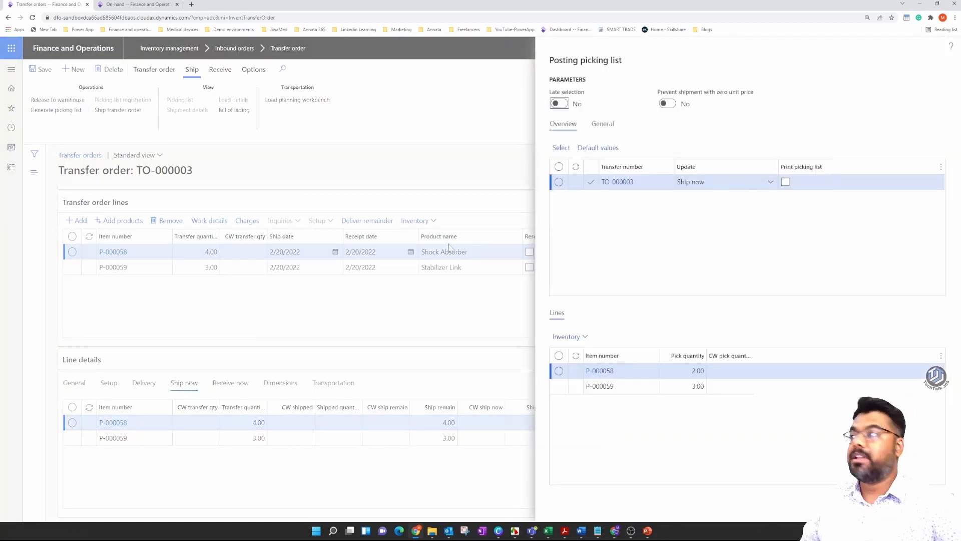
pyautogui.click(772, 183)
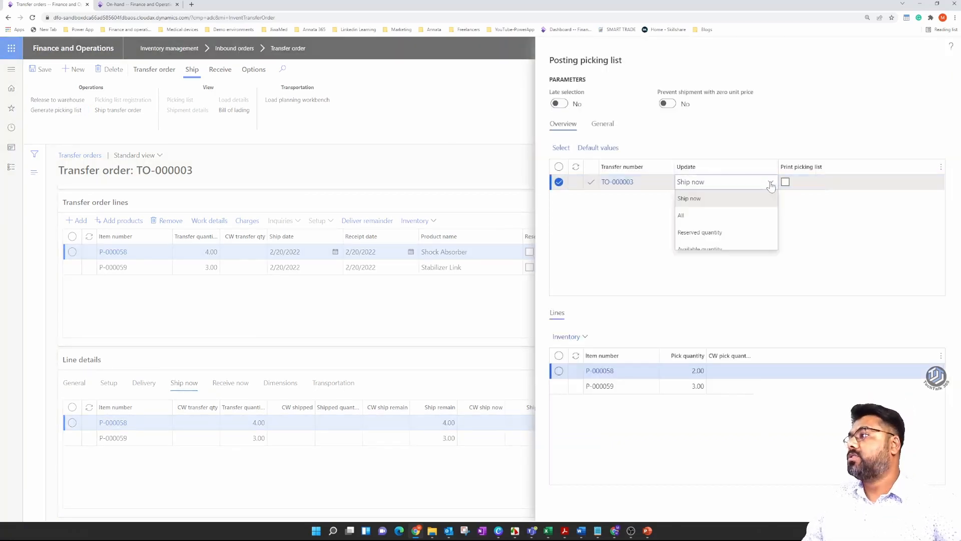
pyautogui.click(729, 198)
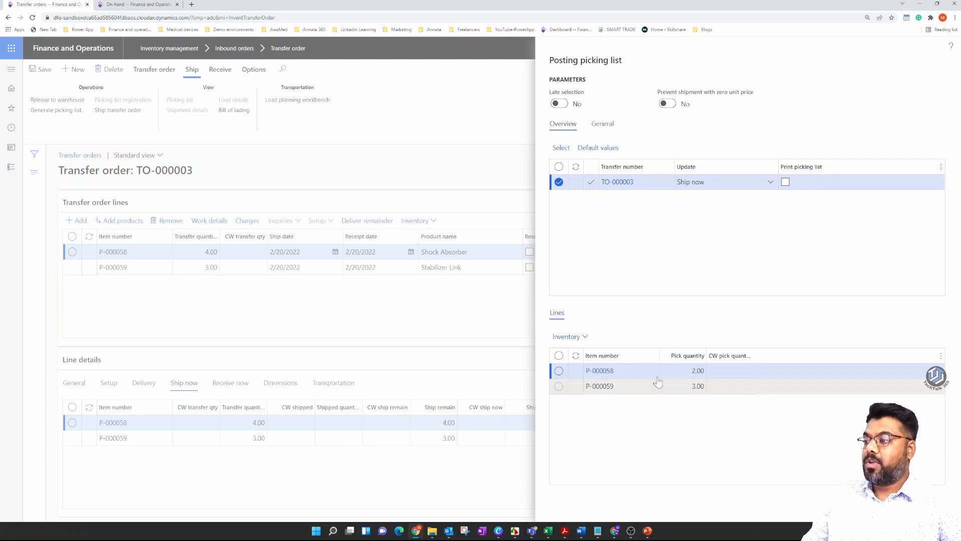
pyautogui.click(686, 371)
pyautogui.click(686, 386)
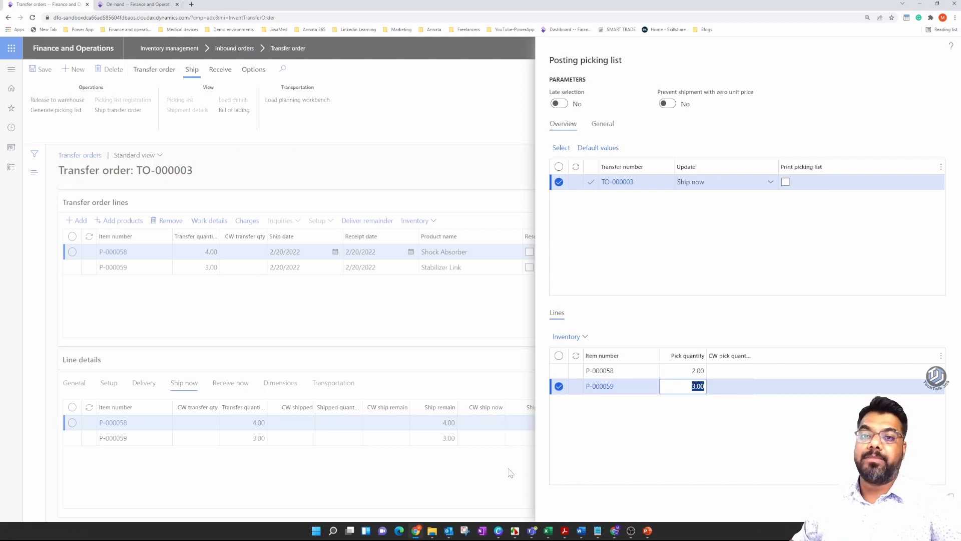
pyautogui.click(785, 181)
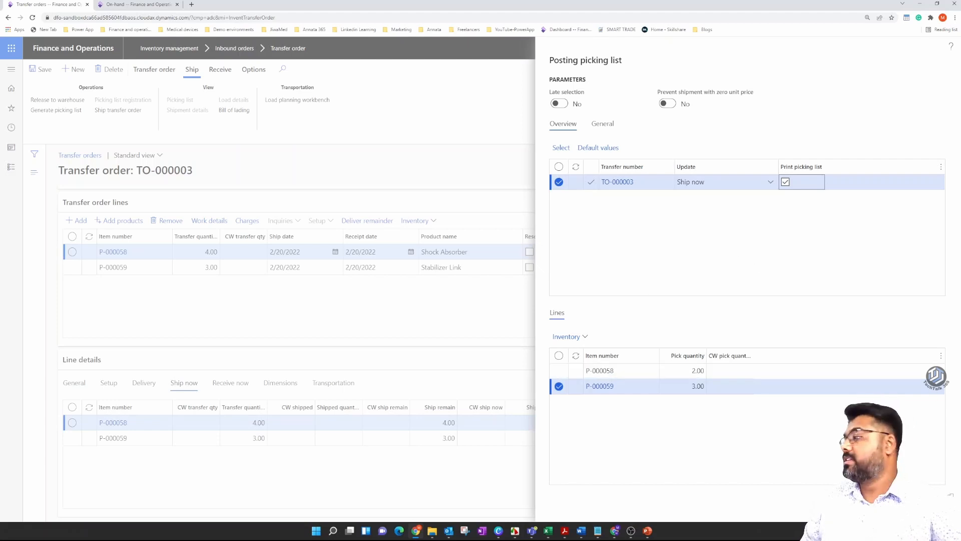
pyautogui.click(900, 506)
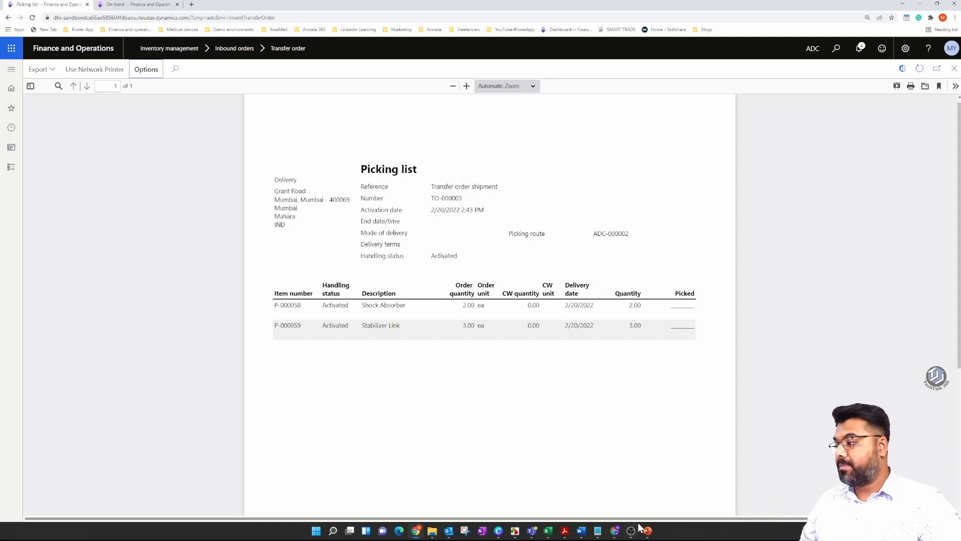
pyautogui.click(920, 4)
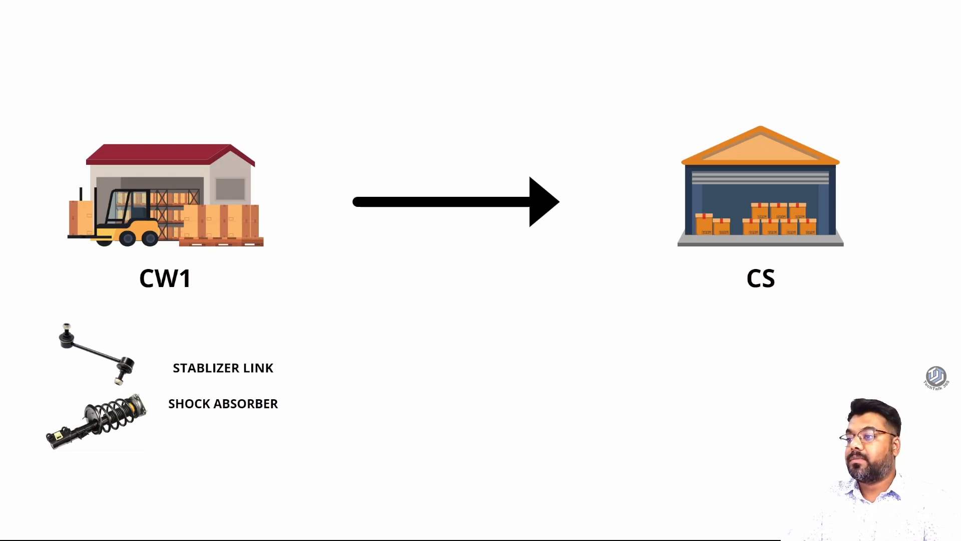
pyautogui.press('Right')
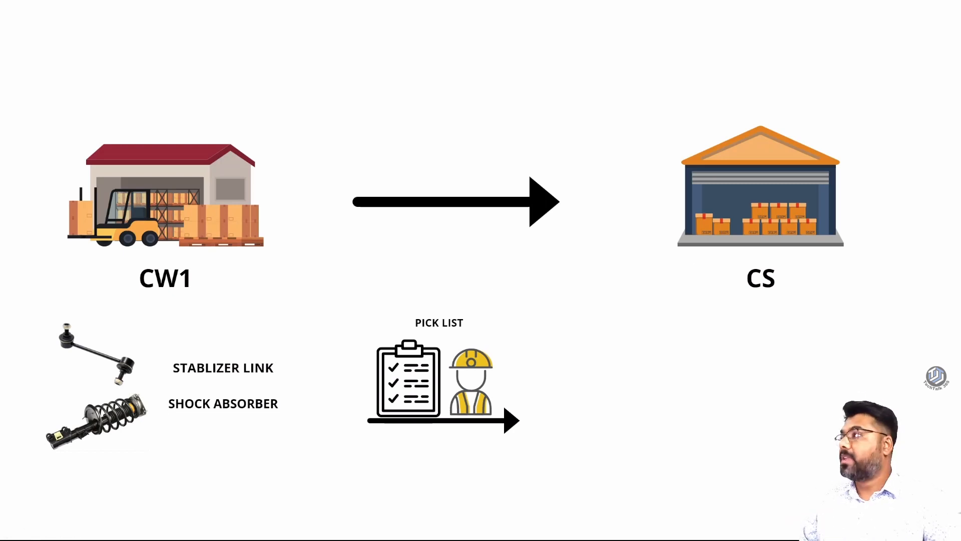
pyautogui.press('Escape')
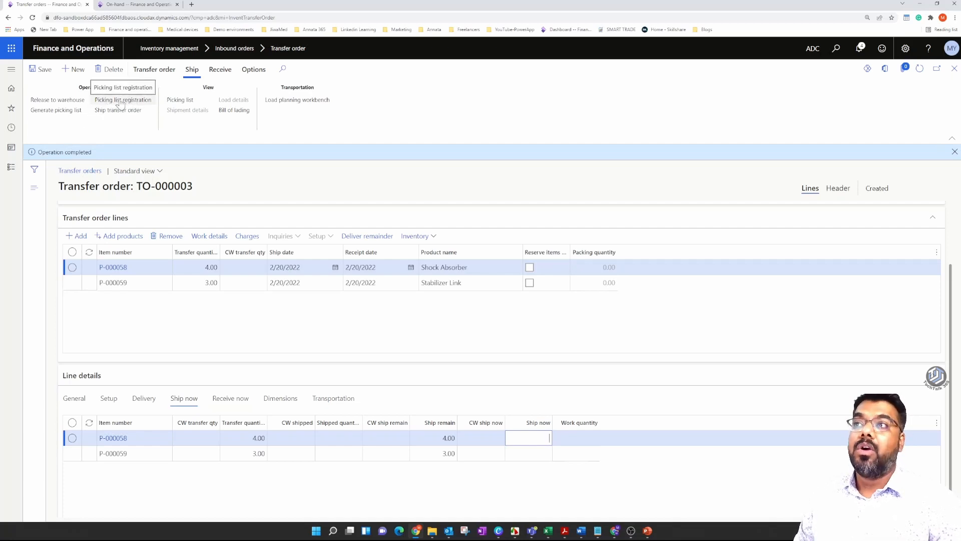
# Examine the transfer order's posted picking list and its preview and print options.
pyautogui.click(173, 103)
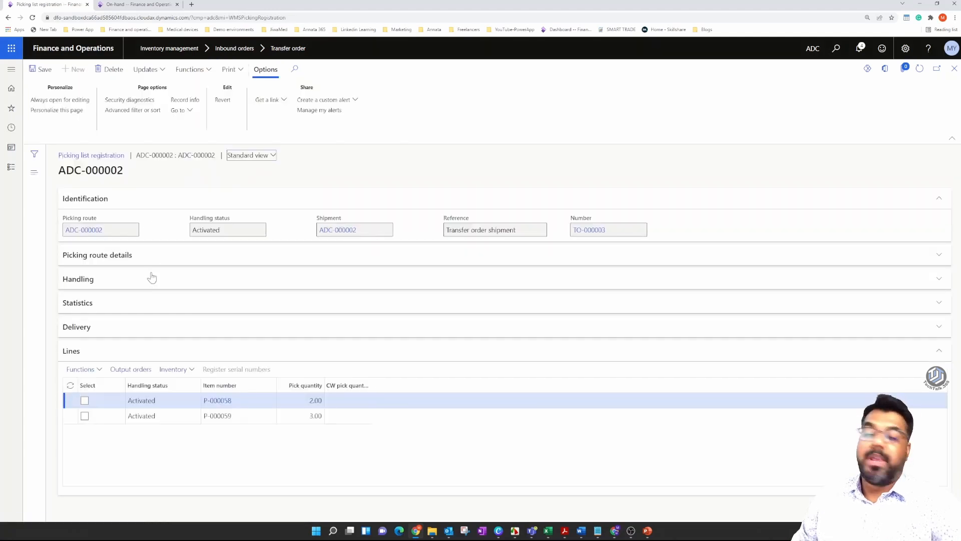
pyautogui.click(953, 68)
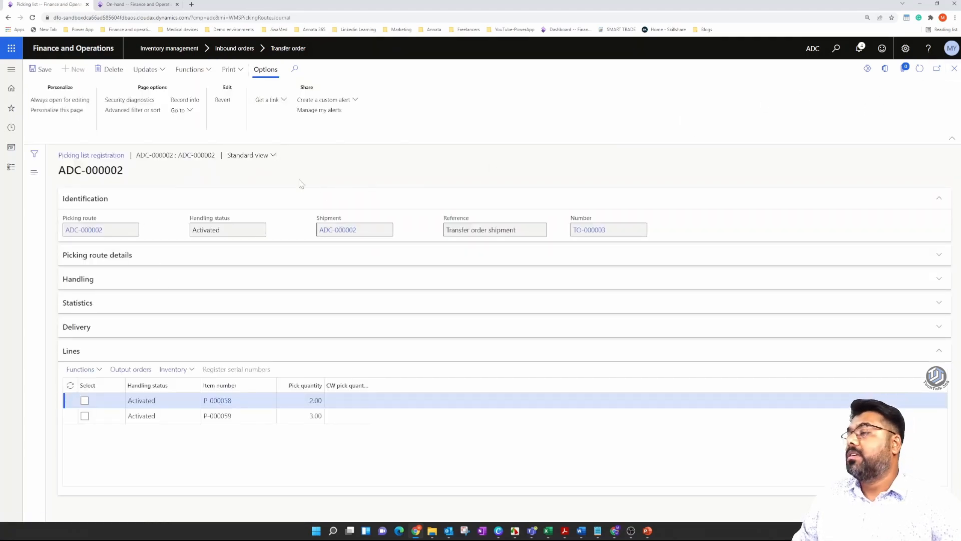
pyautogui.click(954, 68)
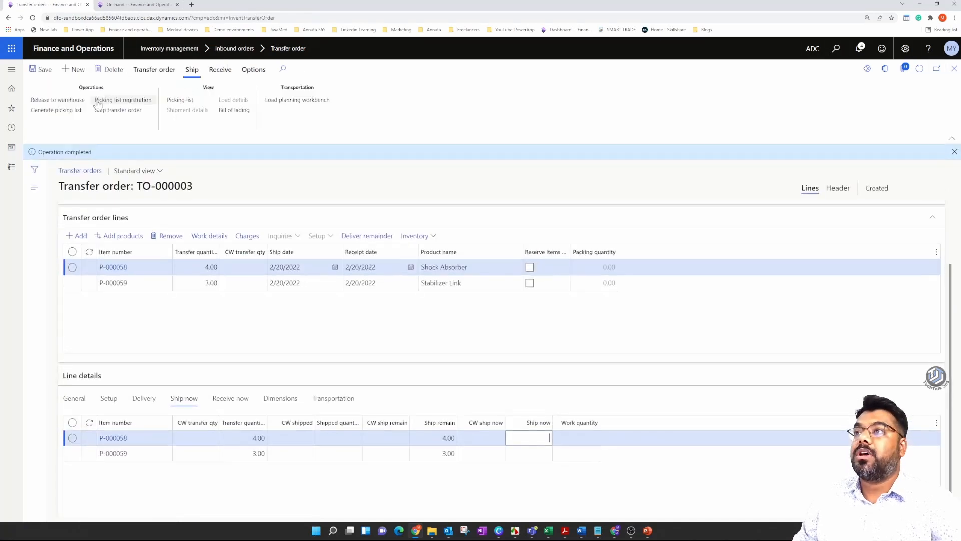
pyautogui.click(177, 101)
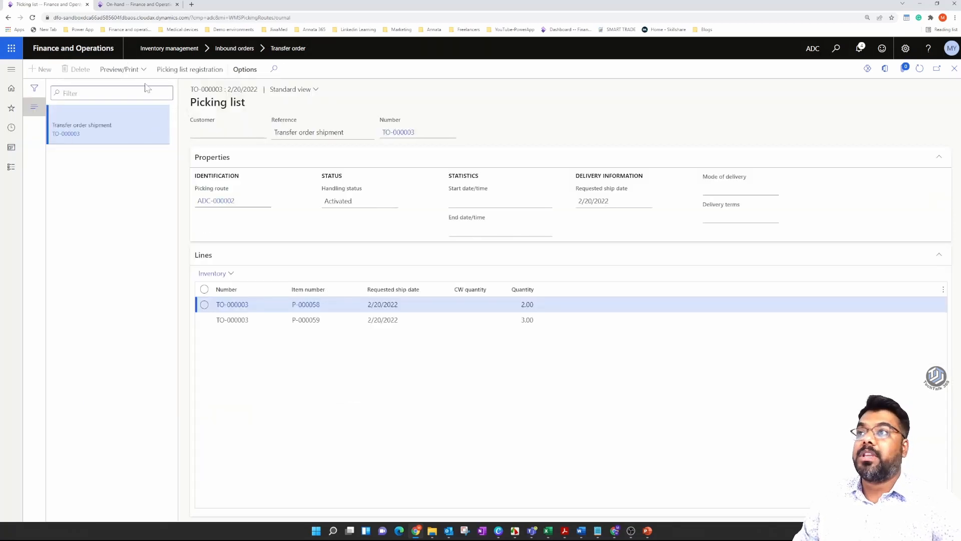
pyautogui.click(120, 69)
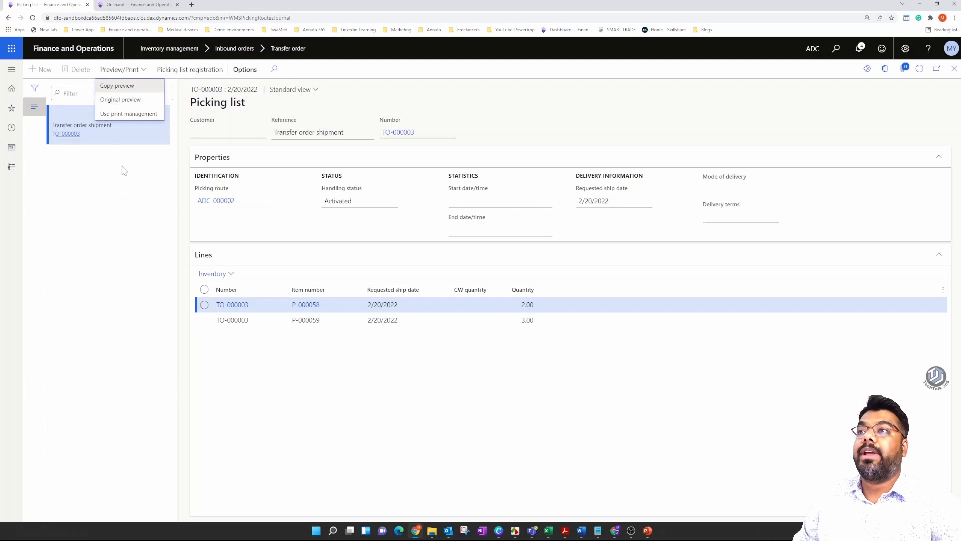
pyautogui.click(121, 202)
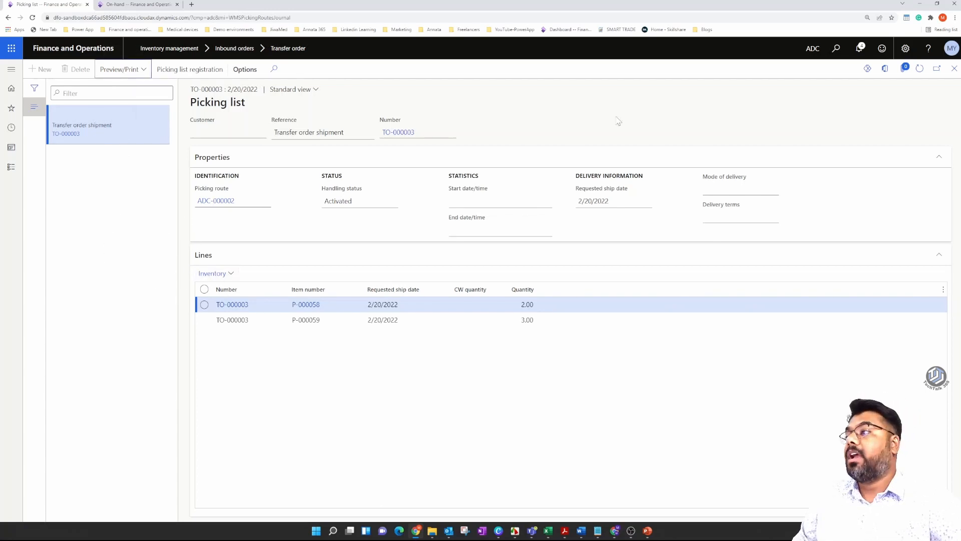
# Open the transfer order's picking list registration and start its picking route.
pyautogui.click(954, 69)
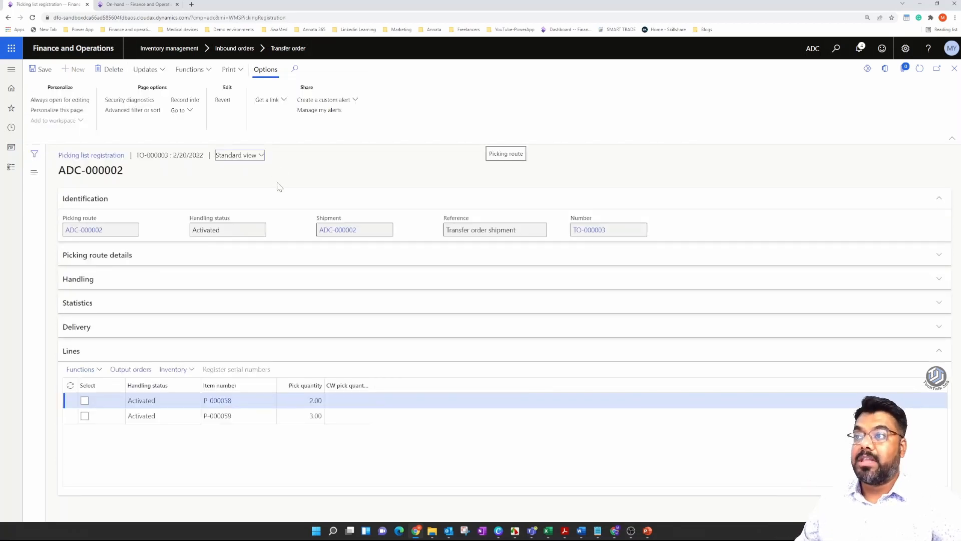
pyautogui.click(215, 229)
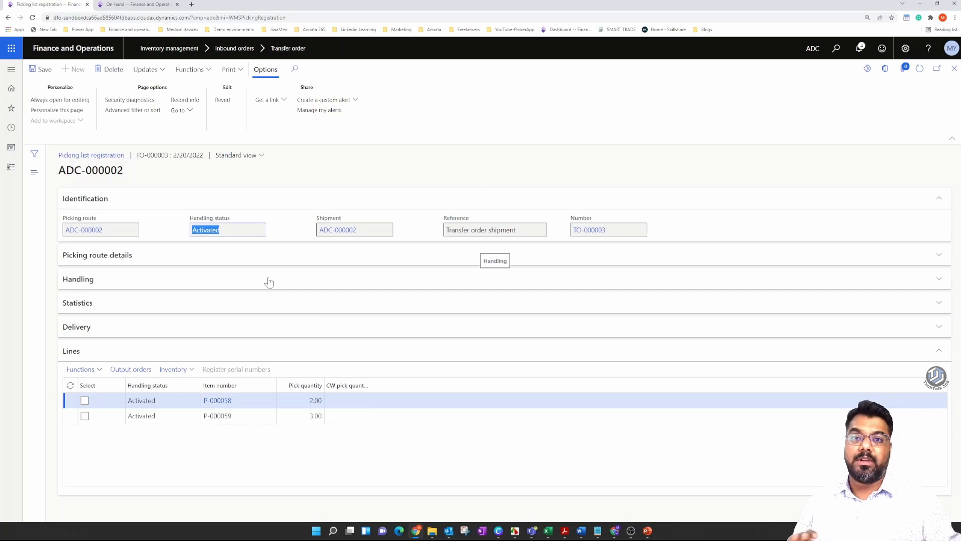
pyautogui.click(954, 68)
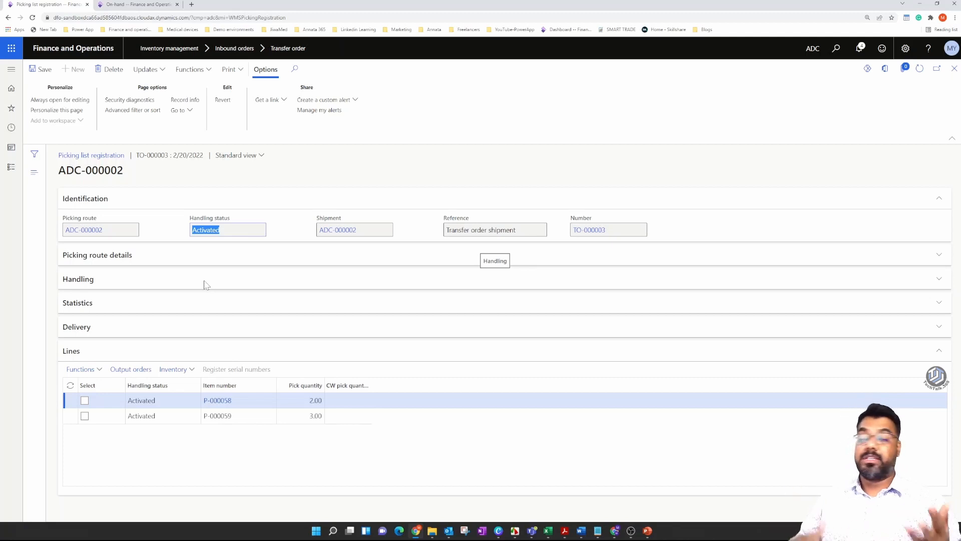
pyautogui.click(208, 74)
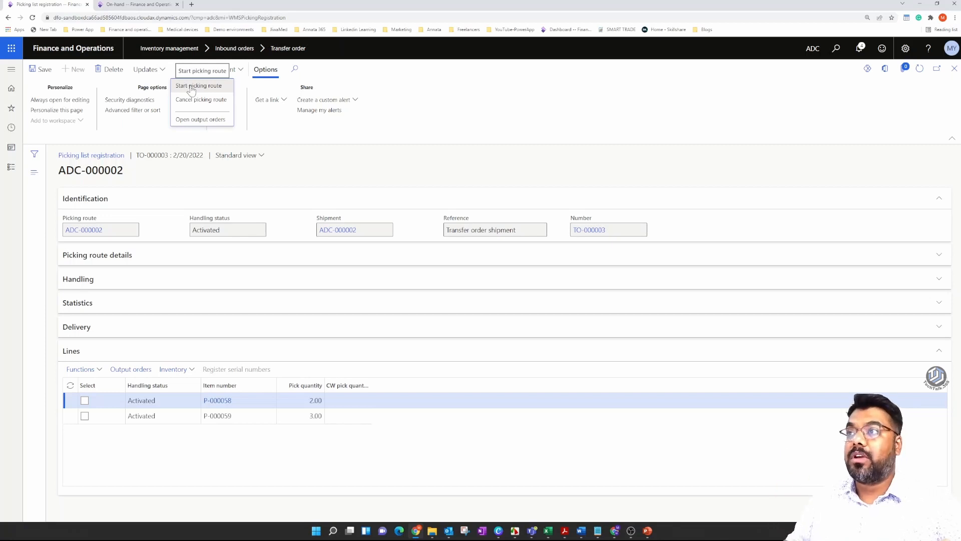
pyautogui.click(187, 88)
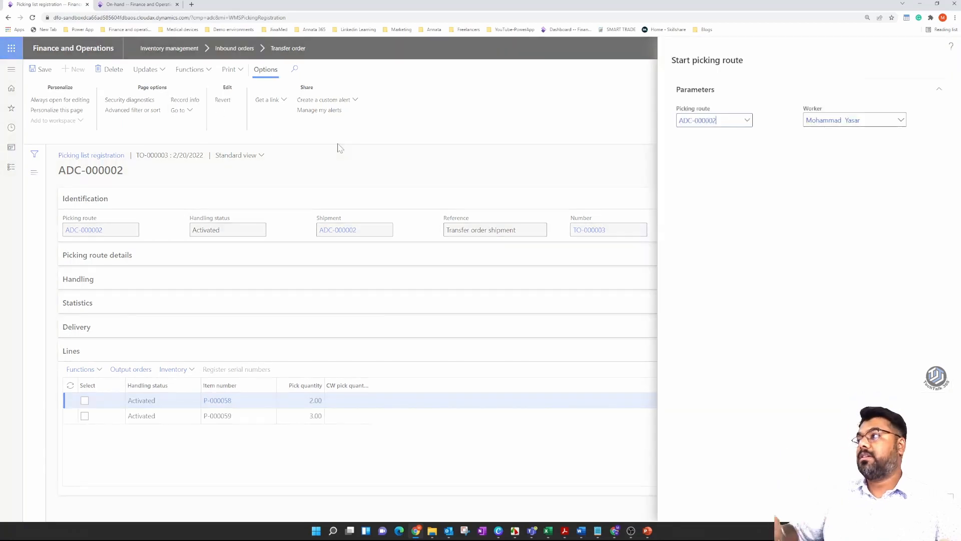
pyautogui.click(743, 494)
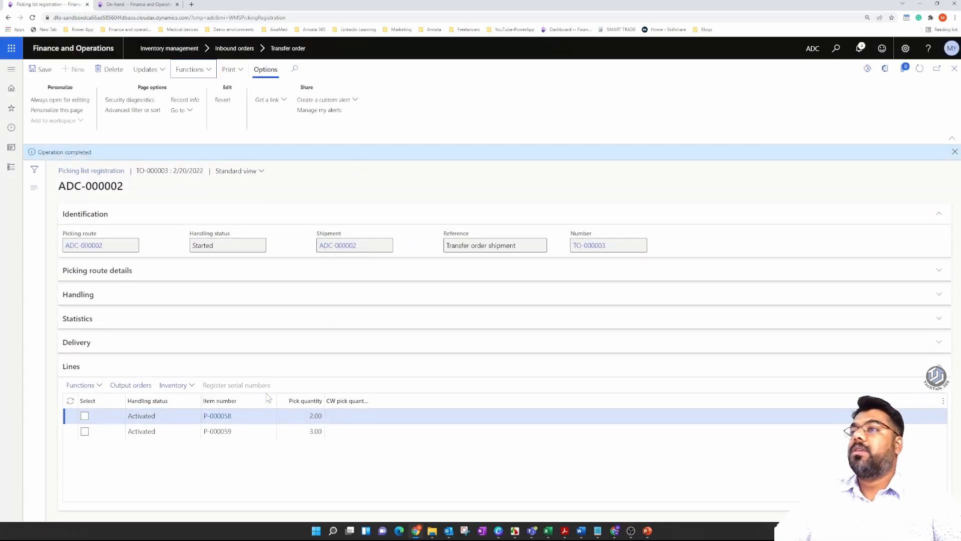
pyautogui.click(228, 246)
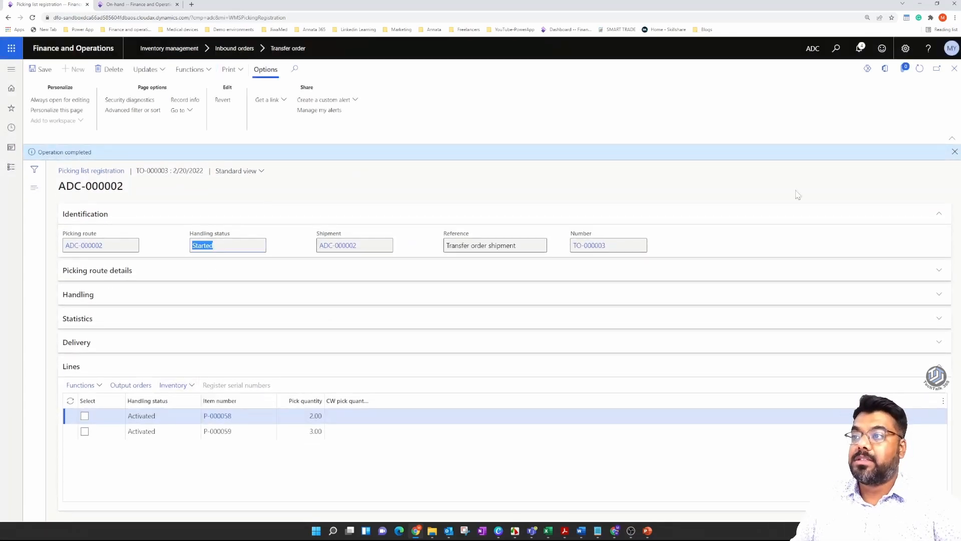
pyautogui.click(955, 152)
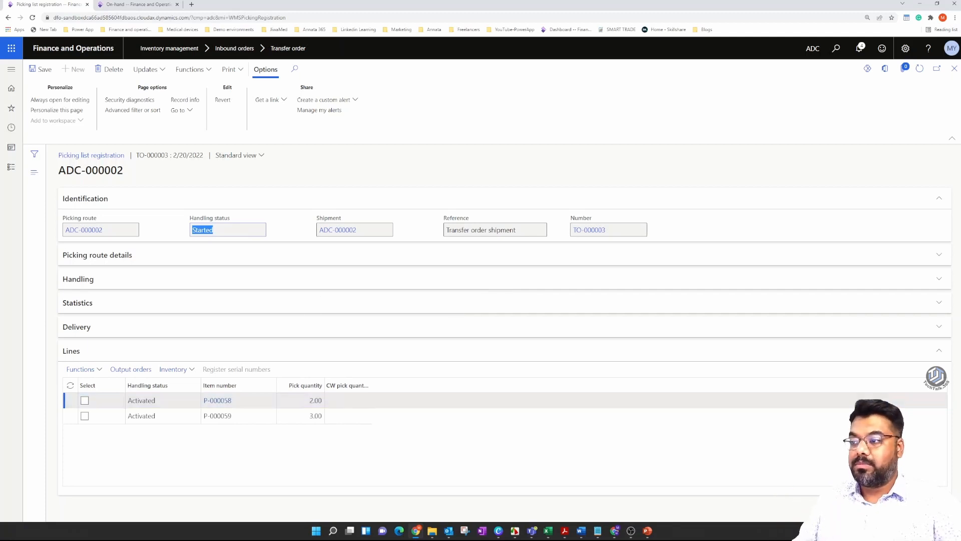
# Register all lines of the picking route as picked with Update all and return to the transfer order.
pyautogui.click(308, 400)
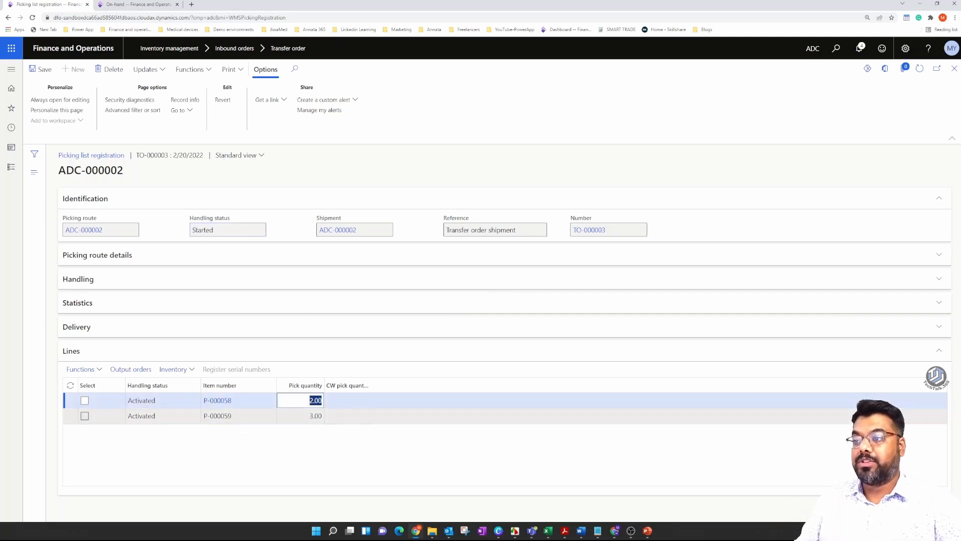
pyautogui.press('Down')
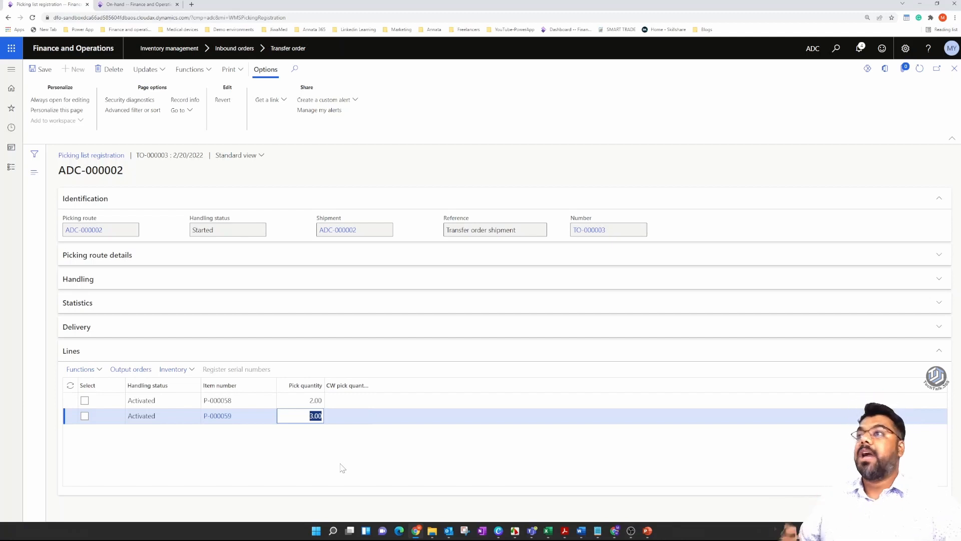
pyautogui.click(166, 75)
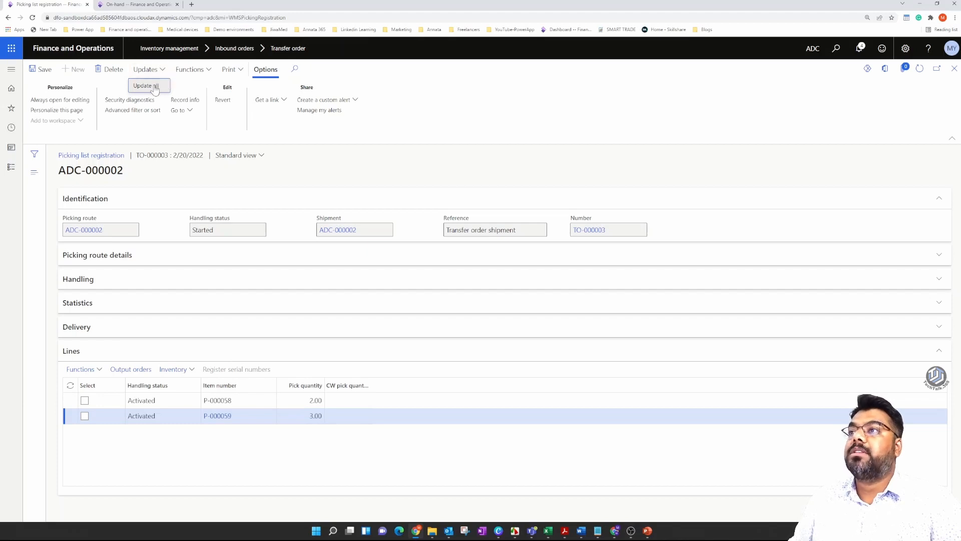
pyautogui.click(152, 86)
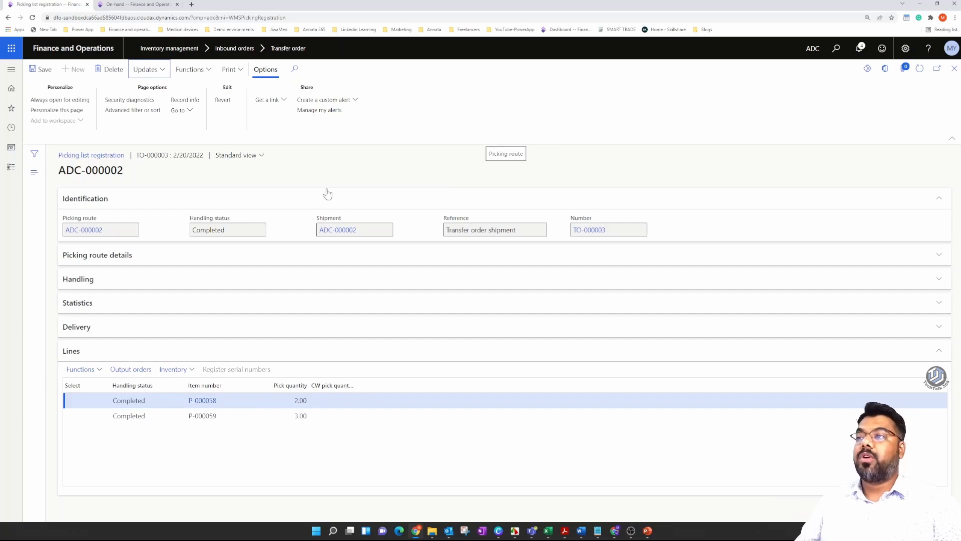
pyautogui.moveTo(226, 229); pyautogui.dragTo(165, 246)
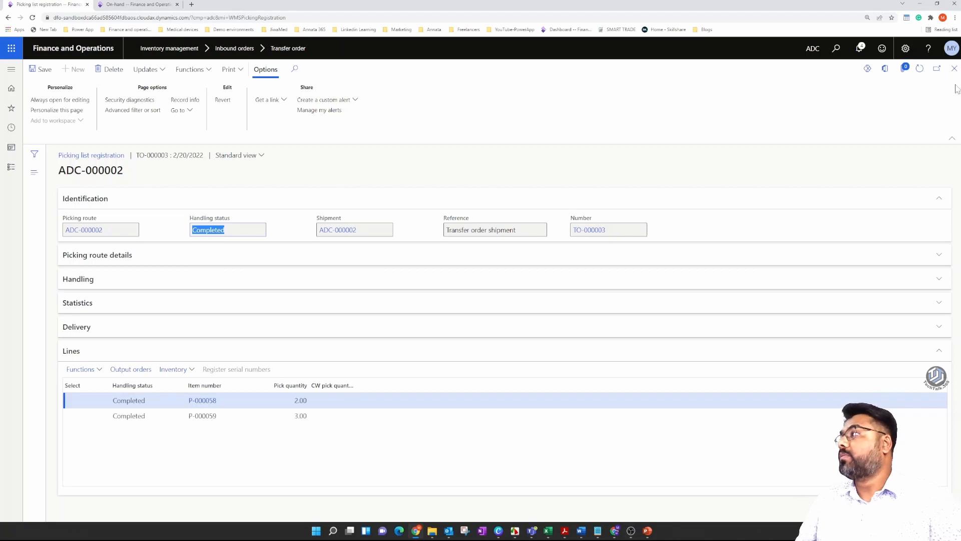
pyautogui.click(954, 68)
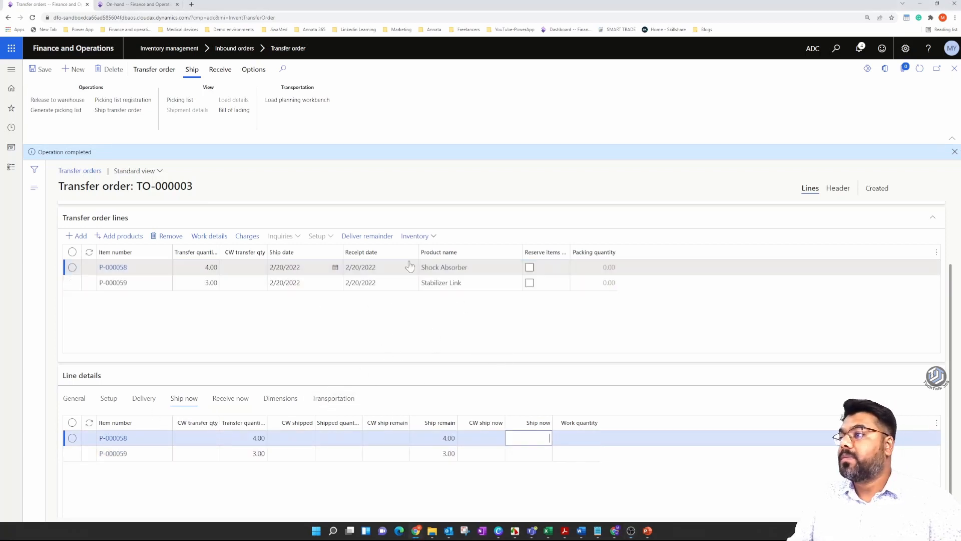
# Open the inventory transactions of the transfer order's Shock Absorber line.
pyautogui.click(377, 267)
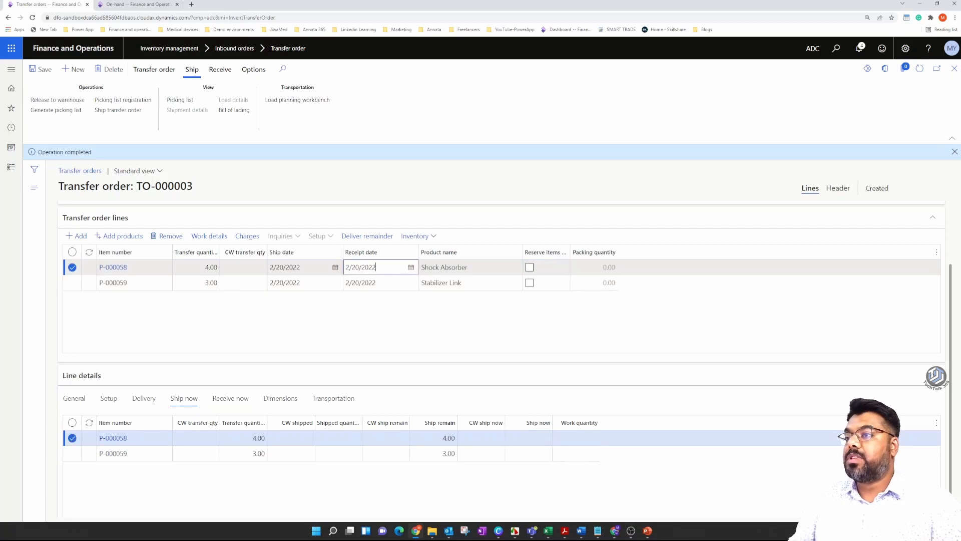
pyautogui.scroll(3, 89, 383)
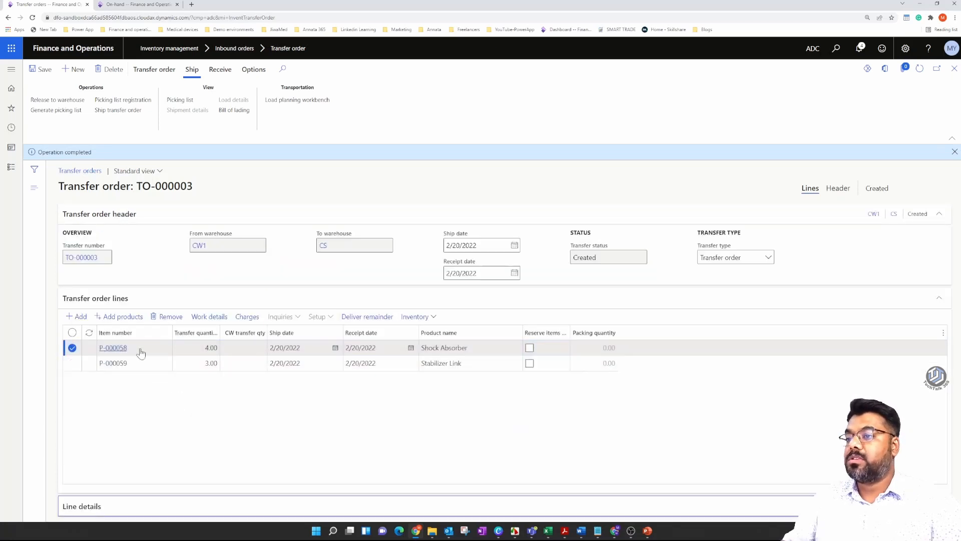
pyautogui.click(440, 322)
pyautogui.click(438, 323)
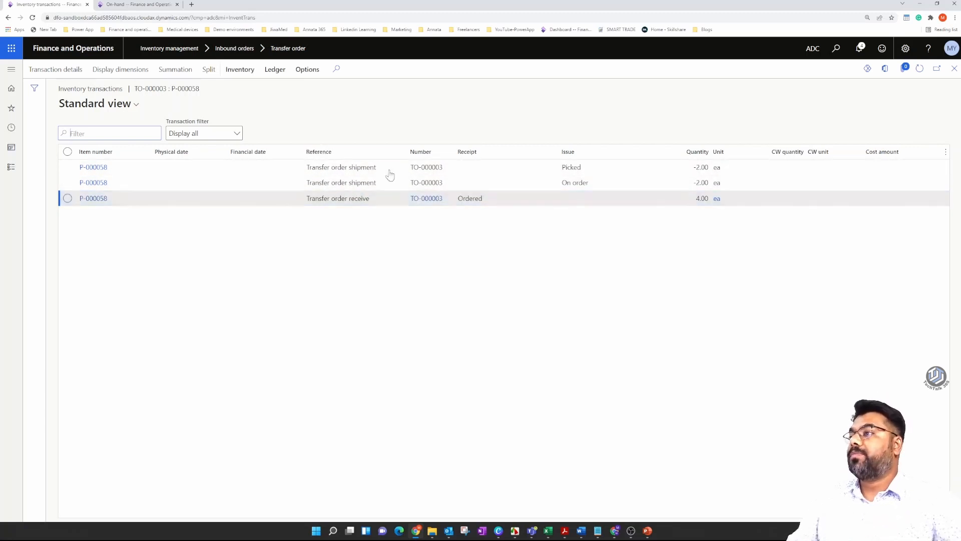
# Add the Warehouse dimension to the inventory transactions display and save the setup.
pyautogui.click(466, 170)
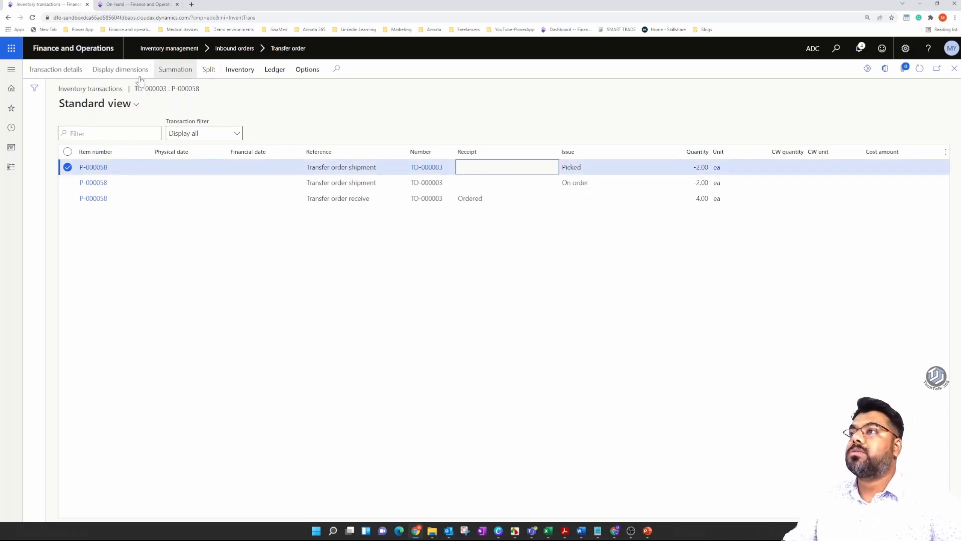
pyautogui.click(123, 70)
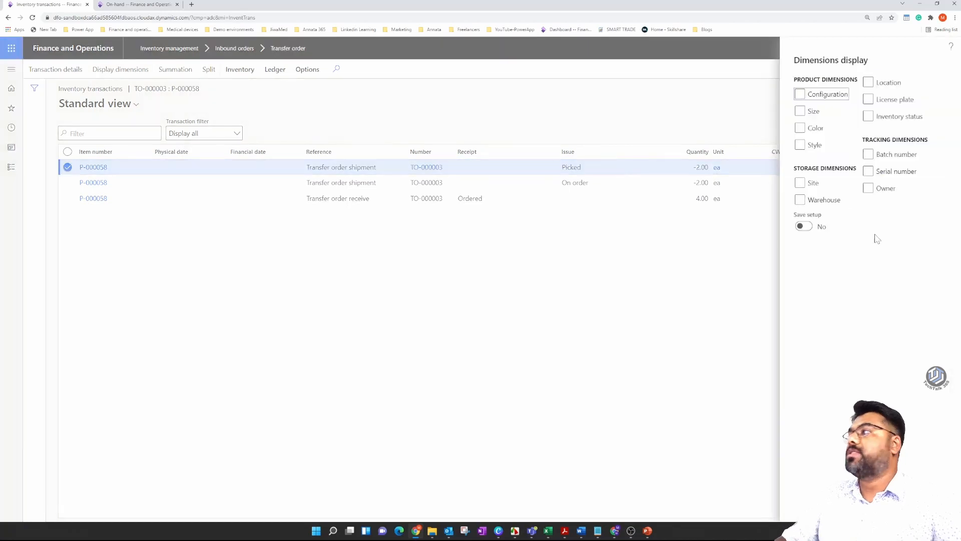
pyautogui.click(799, 200)
pyautogui.click(803, 227)
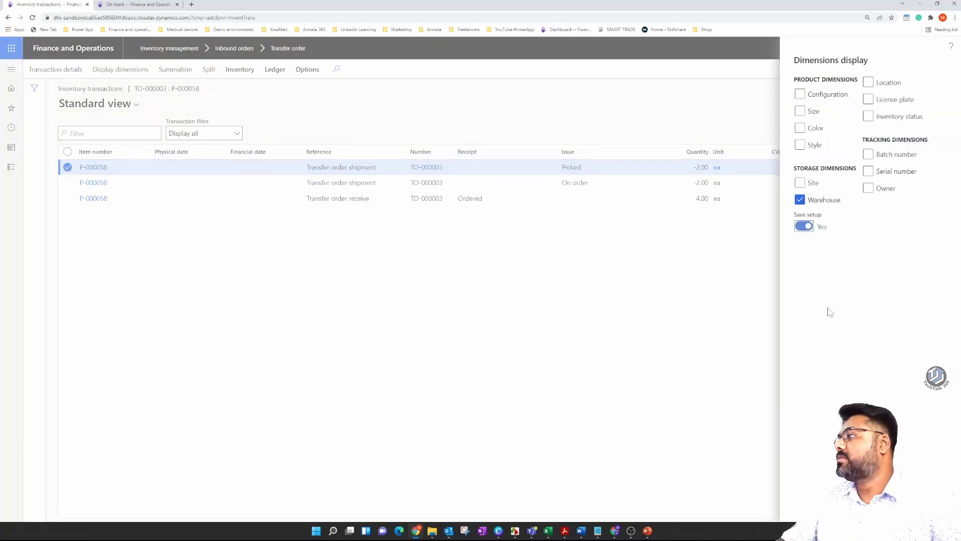
pyautogui.click(885, 507)
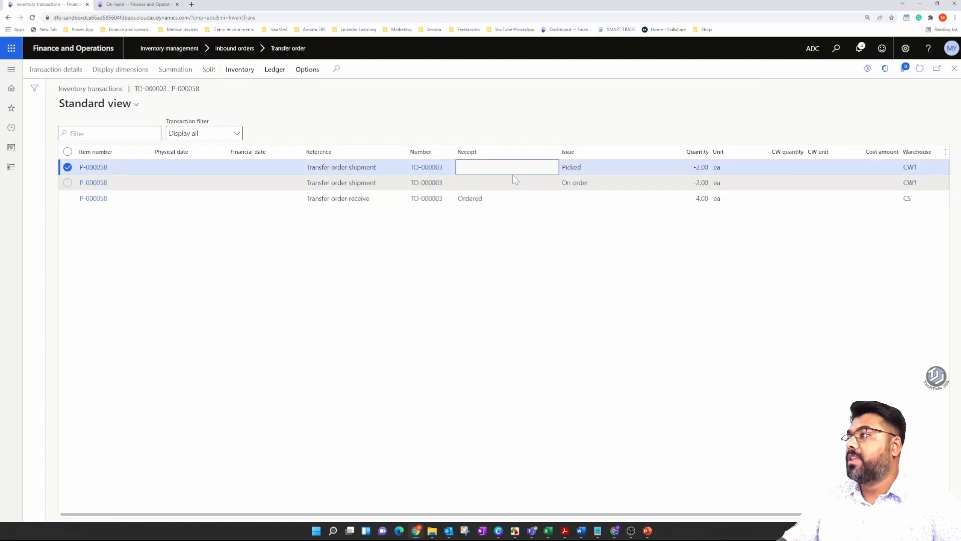
# Examine the warehouse, issue or receipt status and quantity of each Shock Absorber transaction, and return to the transfer order.
pyautogui.click(923, 169)
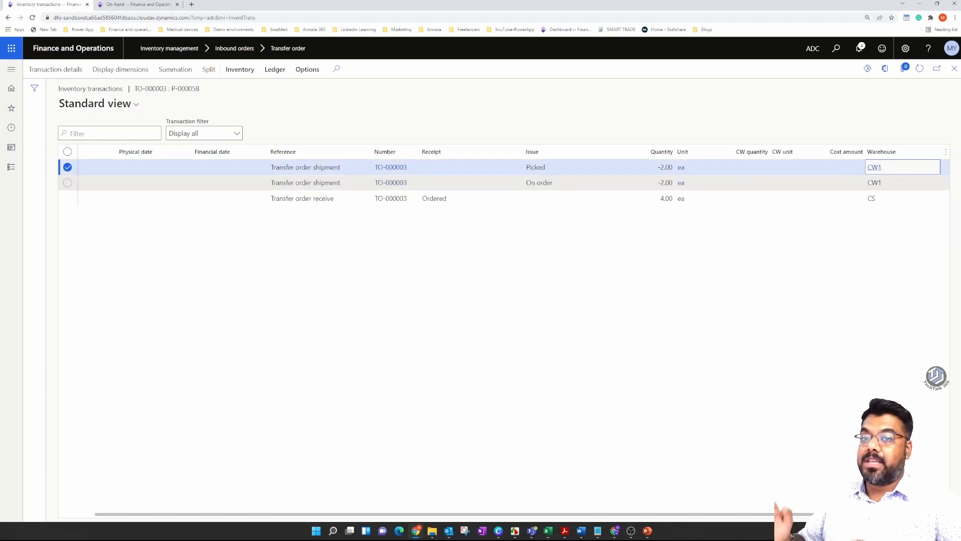
pyautogui.moveTo(868, 182)
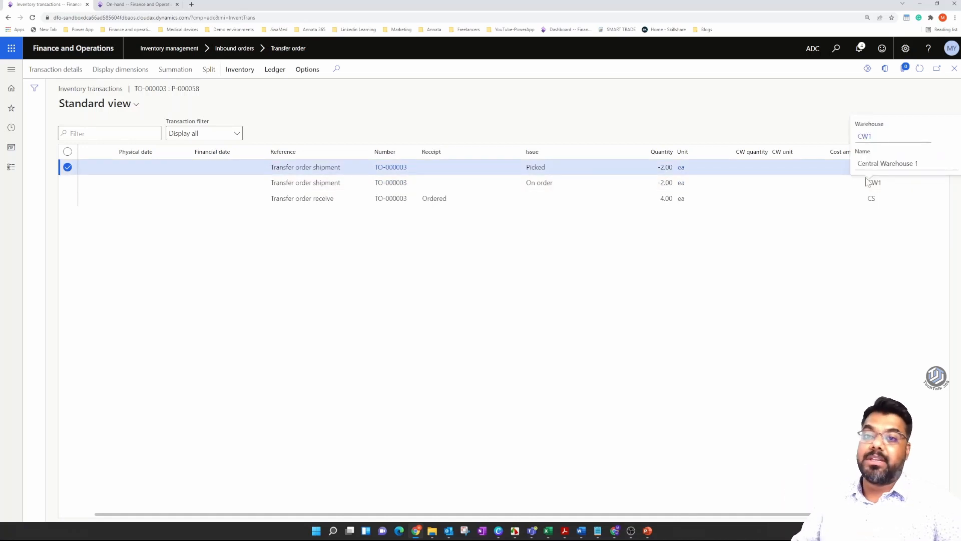
pyautogui.moveTo(547, 168); pyautogui.dragTo(526, 169)
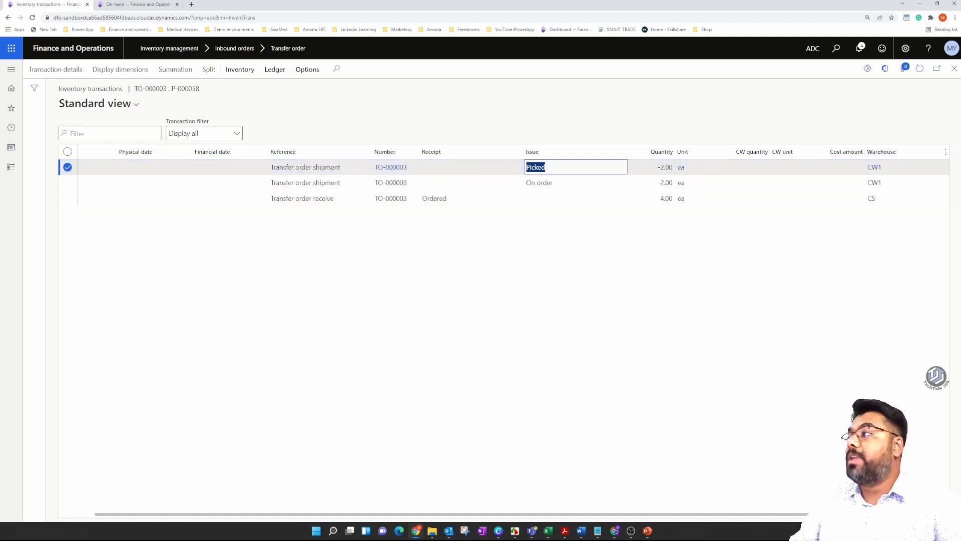
pyautogui.click(663, 167)
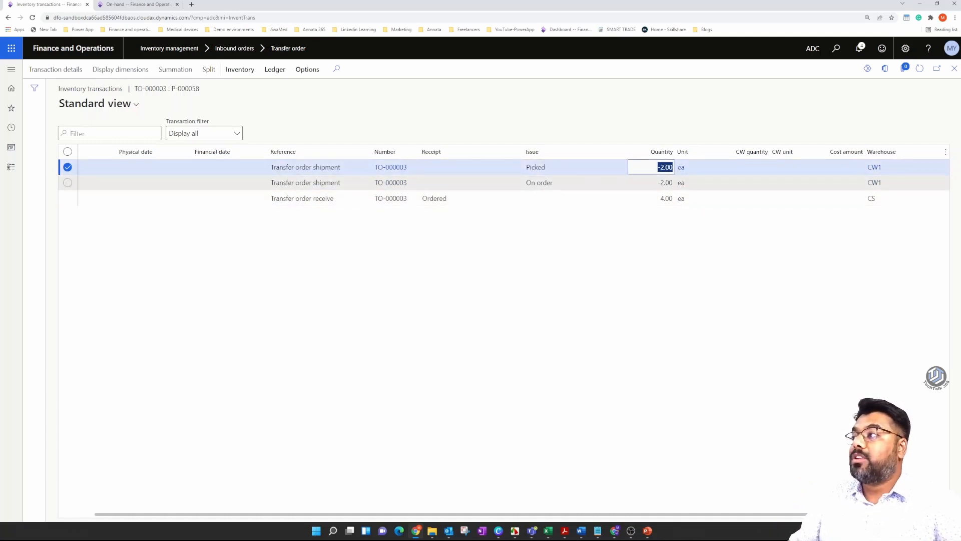
pyautogui.click(664, 183)
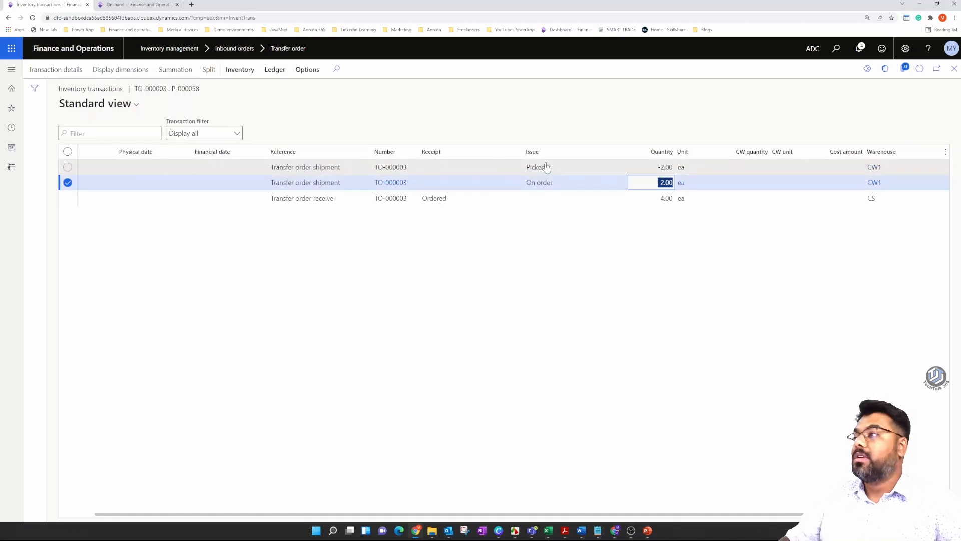
pyautogui.click(664, 168)
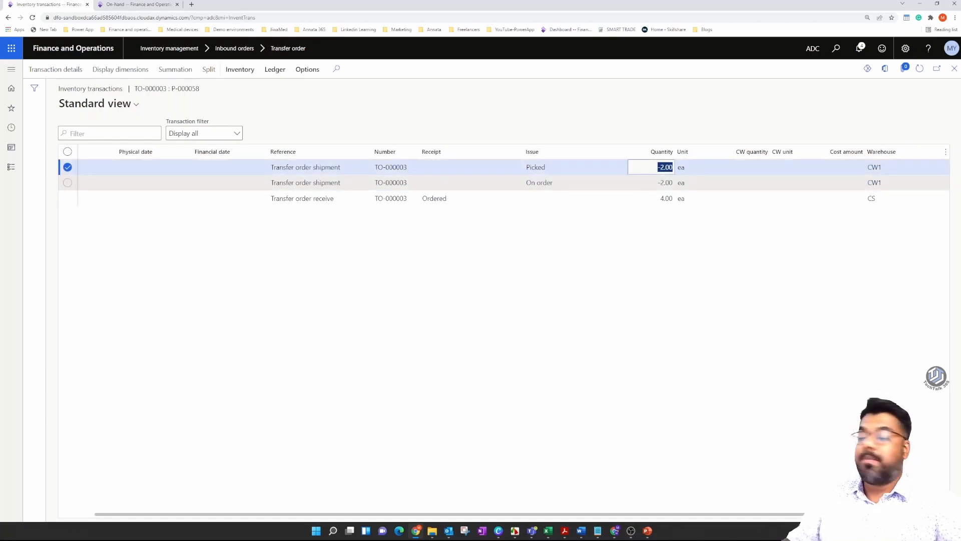
pyautogui.press('Down')
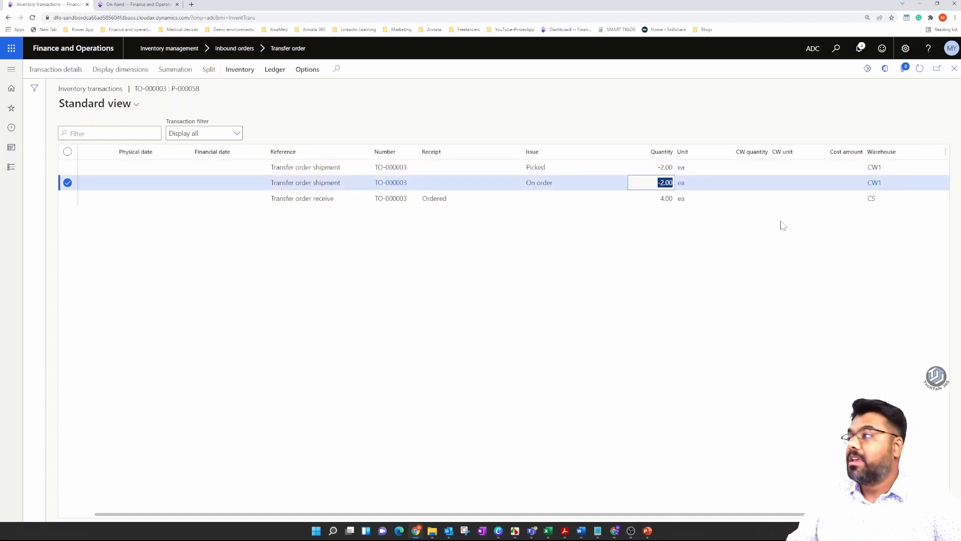
pyautogui.click(803, 199)
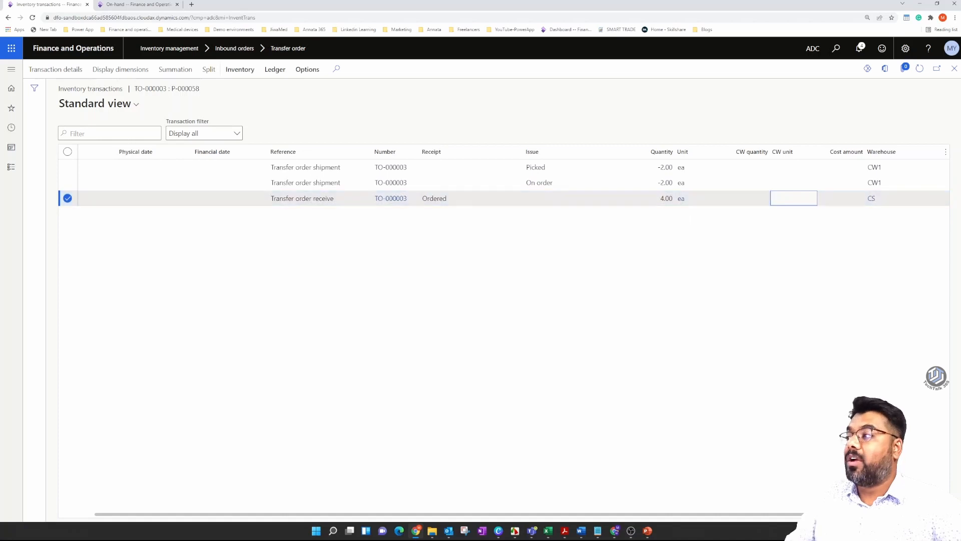
pyautogui.click(665, 199)
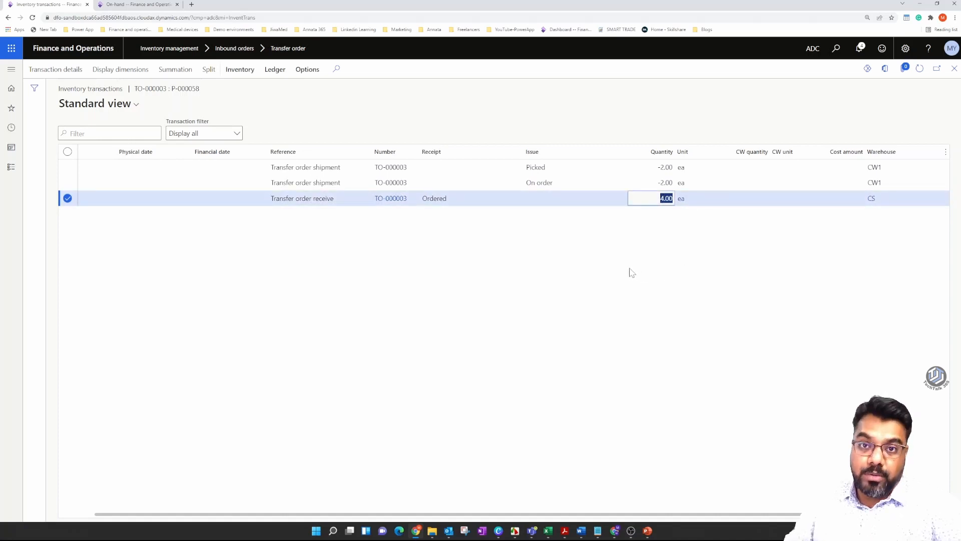
pyautogui.click(469, 202)
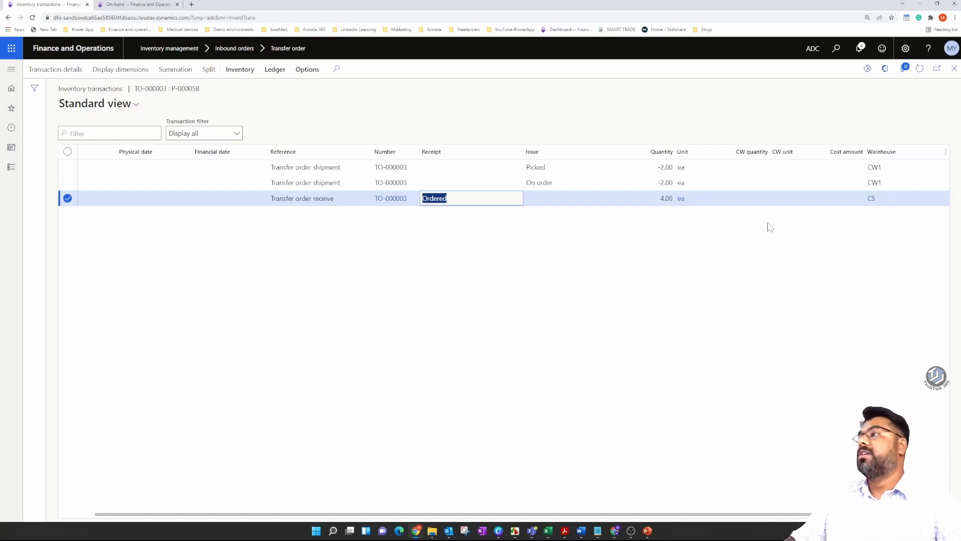
pyautogui.click(841, 167)
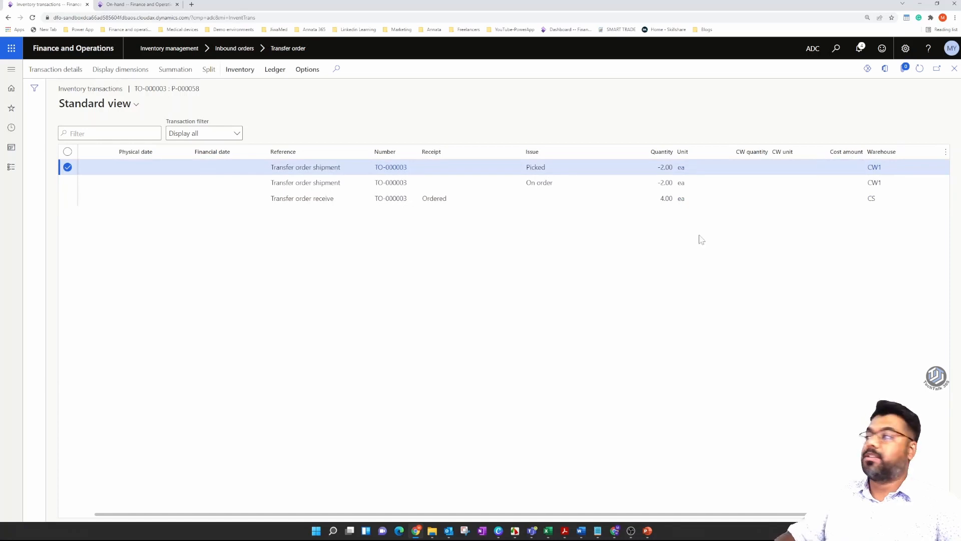
pyautogui.click(955, 71)
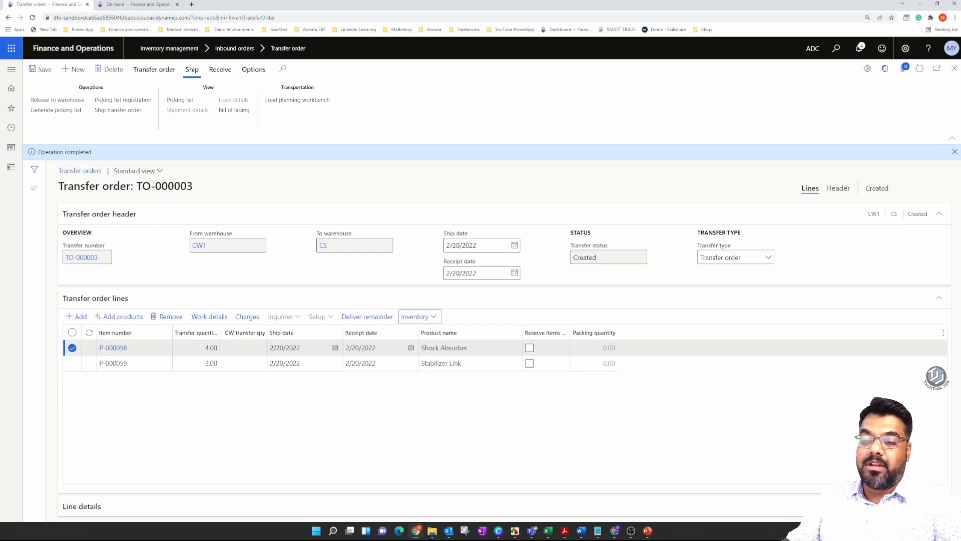
# Check the Stabilizer Link line's inventory transactions for warehouse, quantity and issue or receipt status, and return to the transfer order.
pyautogui.click(232, 364)
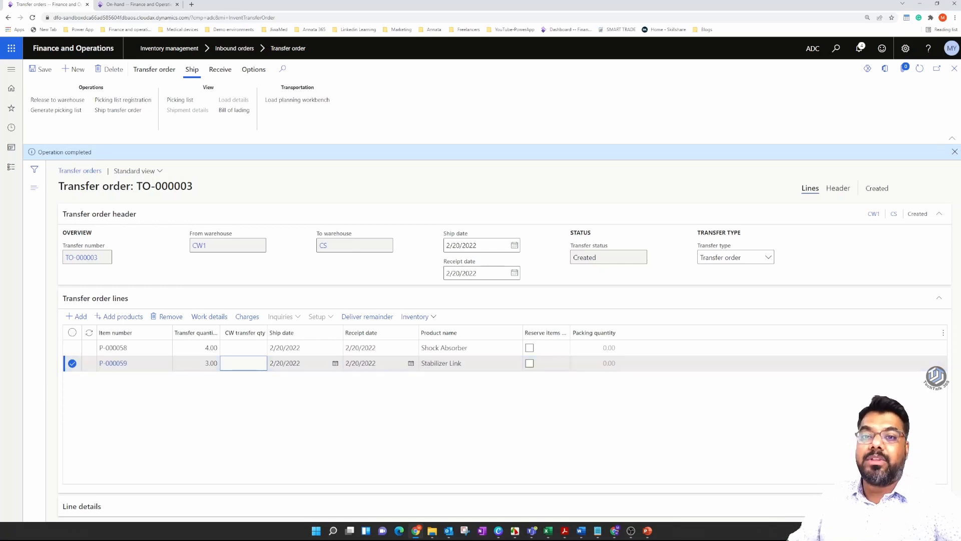
pyautogui.click(432, 319)
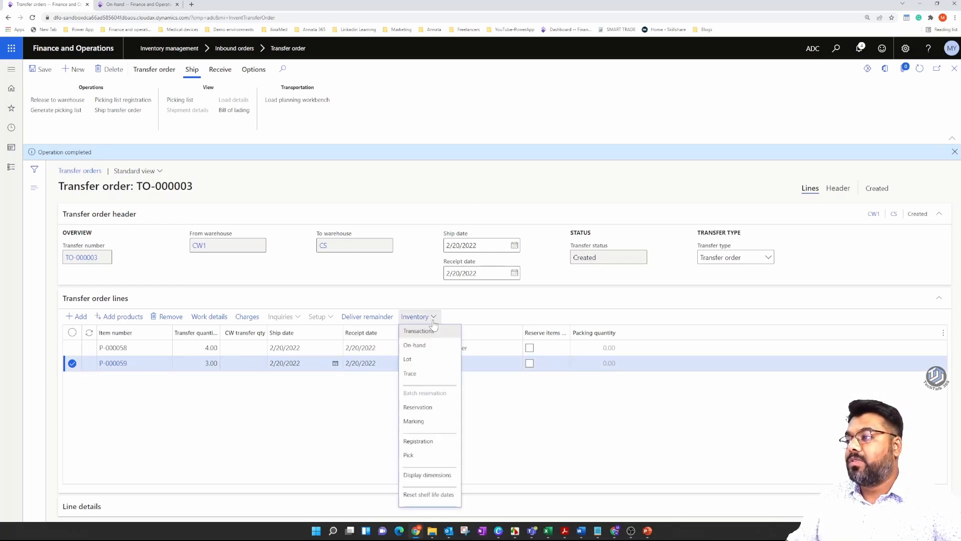
pyautogui.click(427, 359)
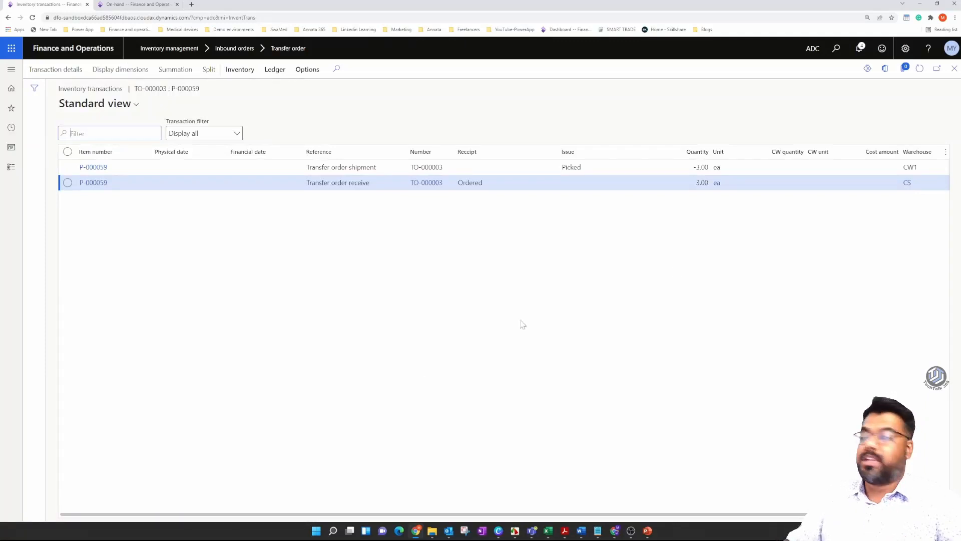
pyautogui.click(886, 168)
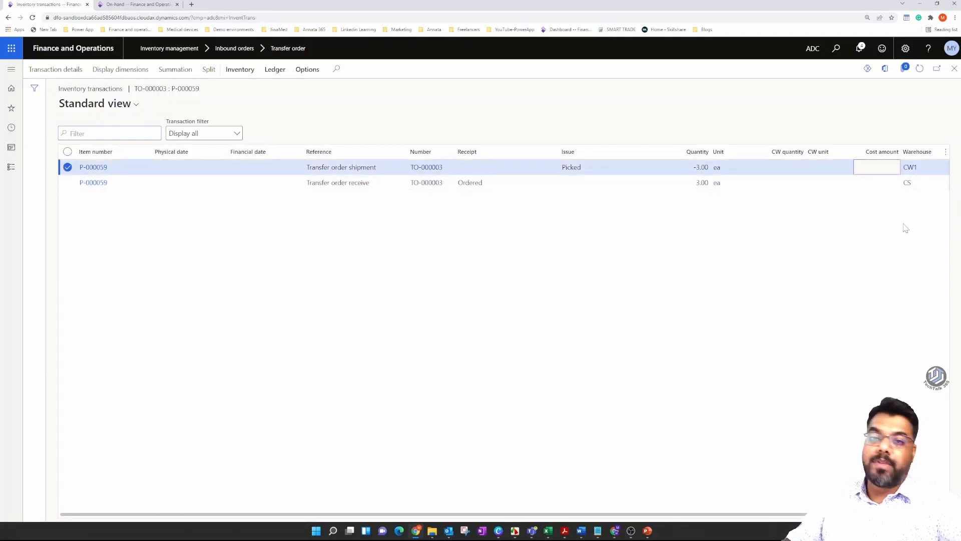
pyautogui.click(883, 183)
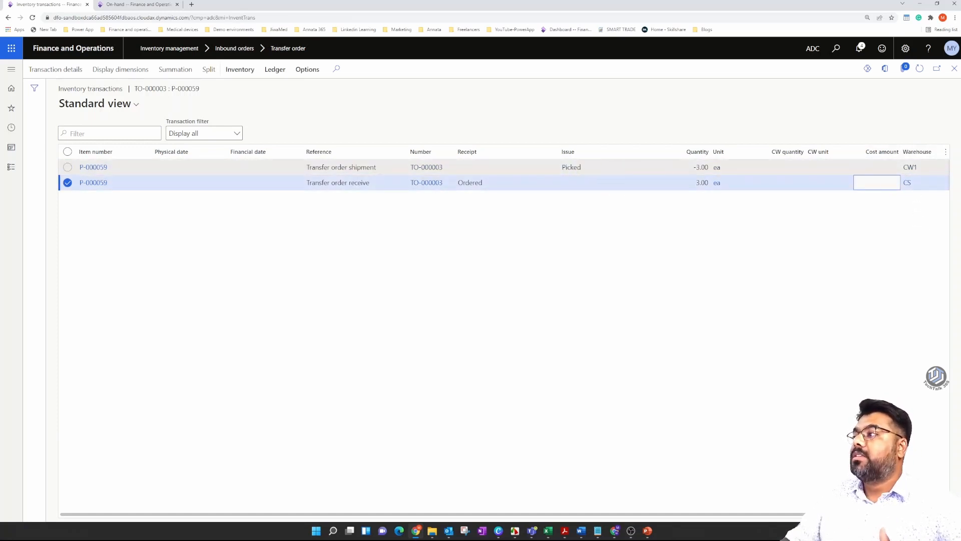
pyautogui.click(699, 167)
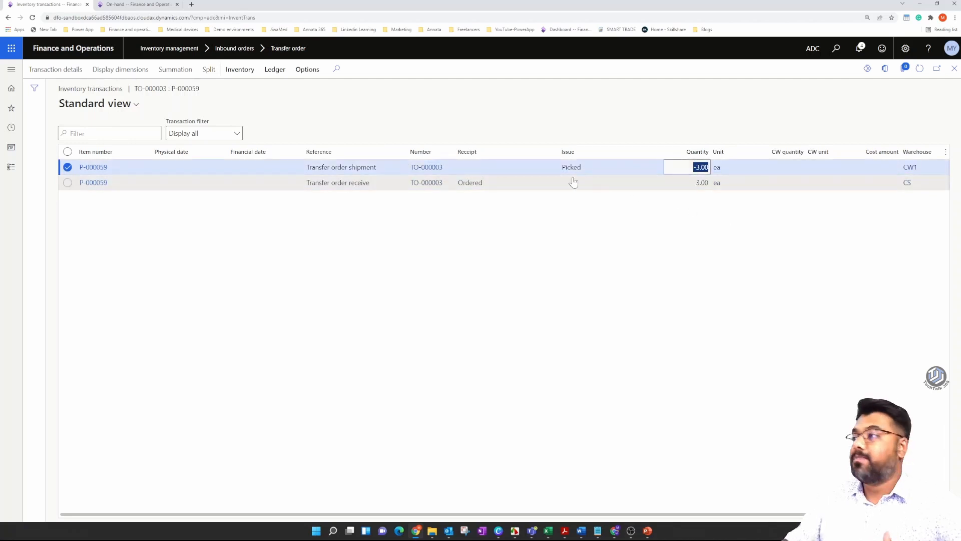
pyautogui.click(555, 185)
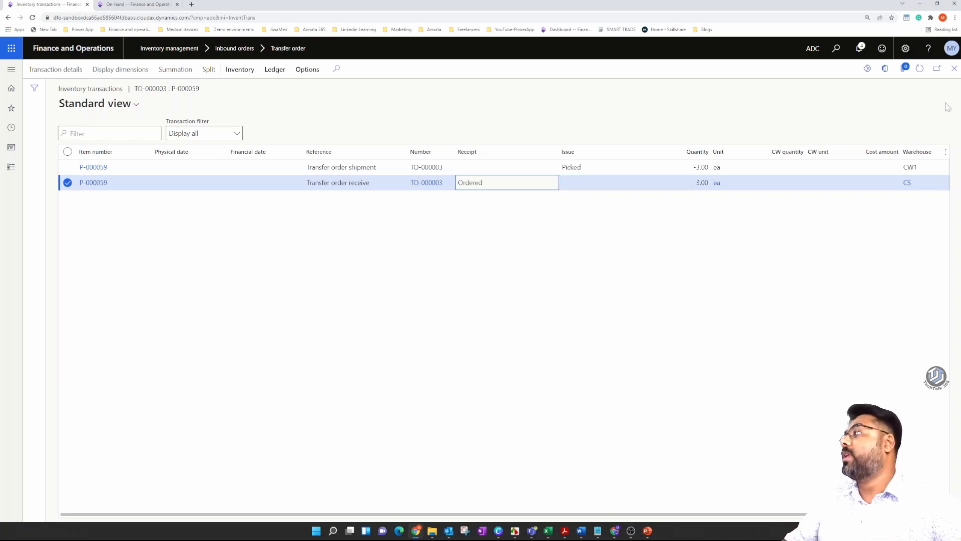
pyautogui.click(955, 70)
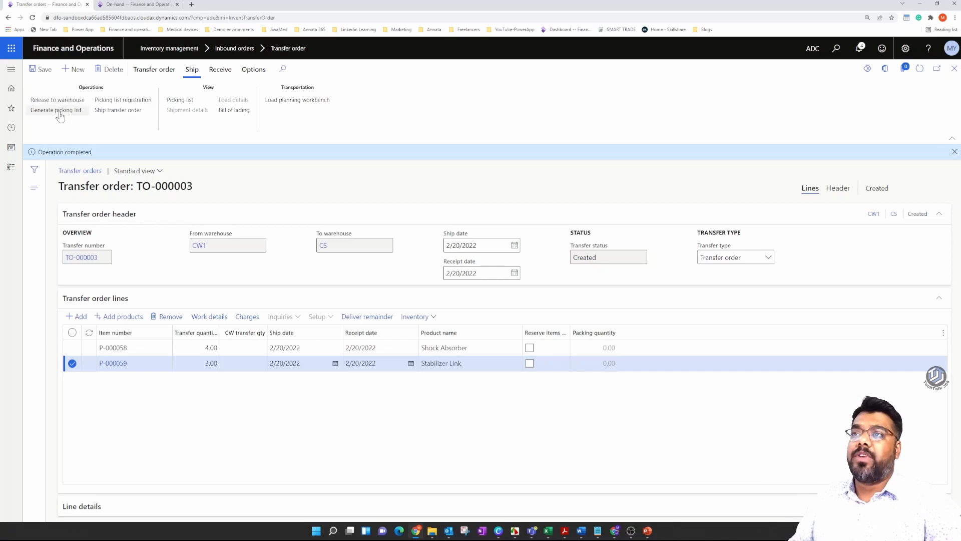
# Start shipping the transfer order with the update option Picked quantity and check the lines' ship quantities.
pyautogui.click(121, 112)
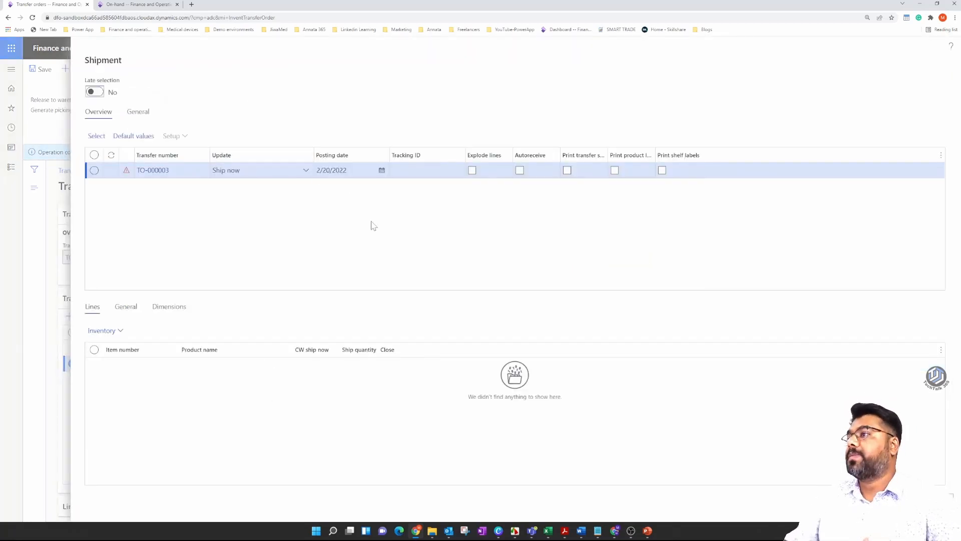
pyautogui.click(306, 172)
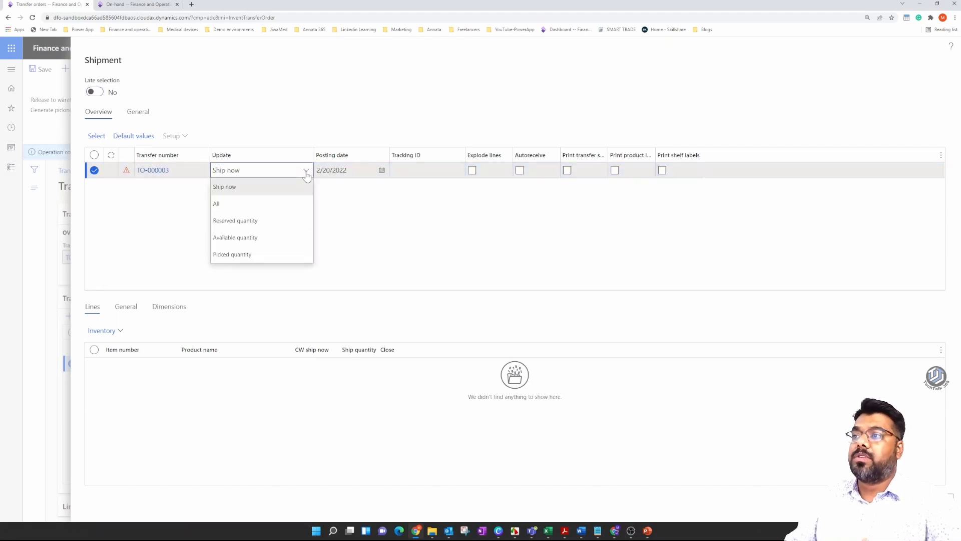
pyautogui.click(261, 254)
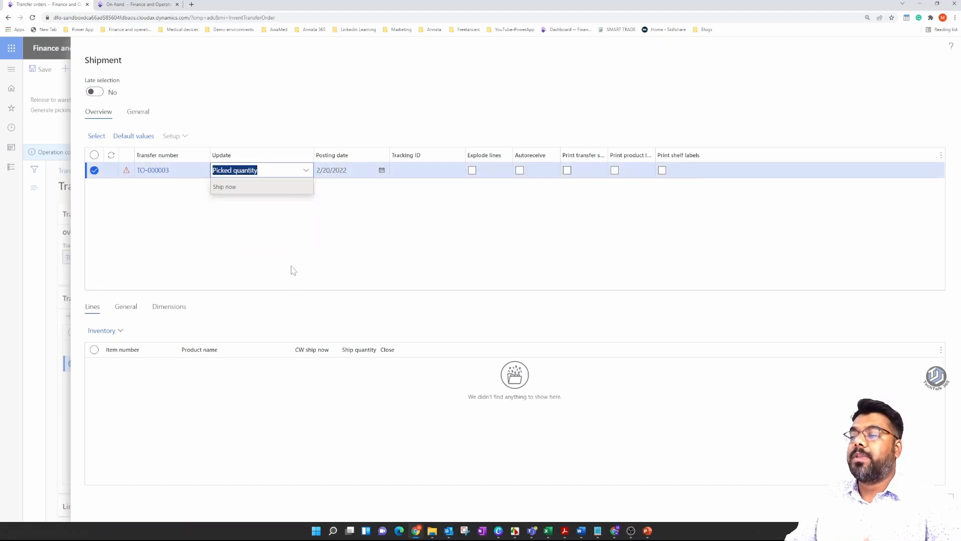
pyautogui.click(383, 381)
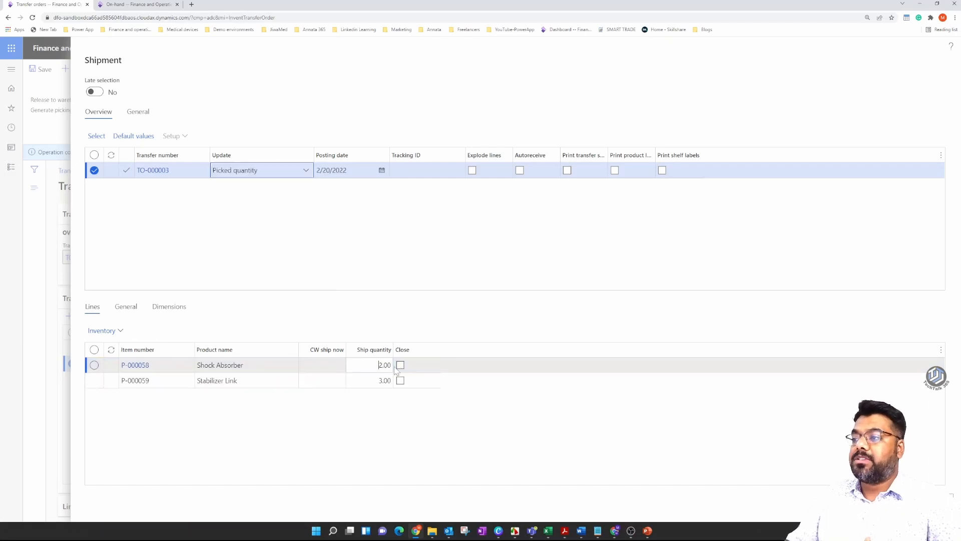
pyautogui.click(283, 248)
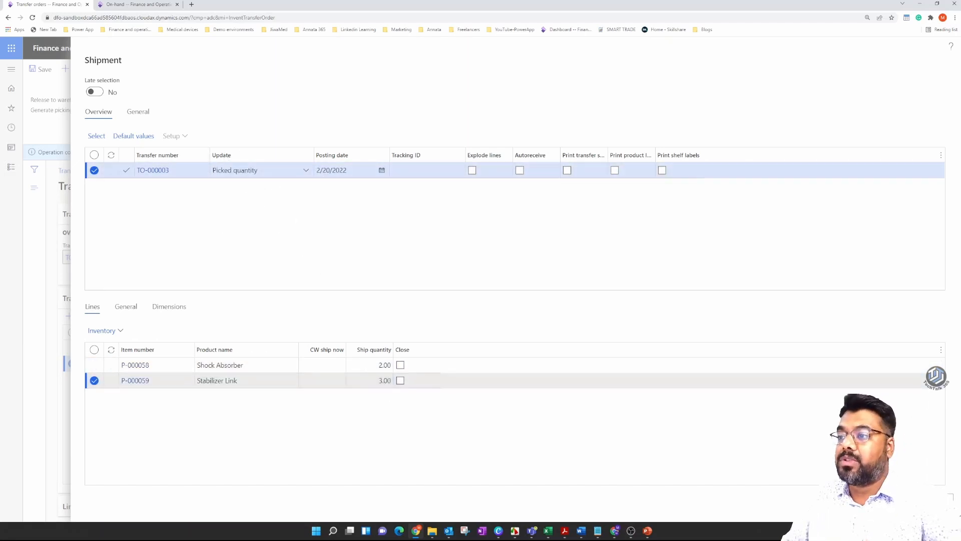
# Change the shipment's update option to All and check the ship quantities of the Shock Absorber and Stabilizer Link lines.
pyautogui.click(303, 170)
pyautogui.click(257, 201)
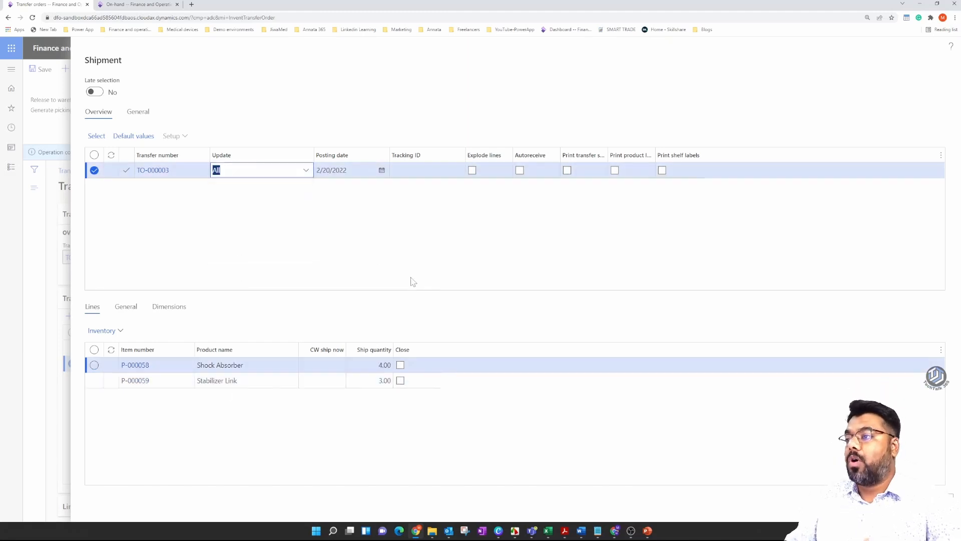
pyautogui.click(375, 370)
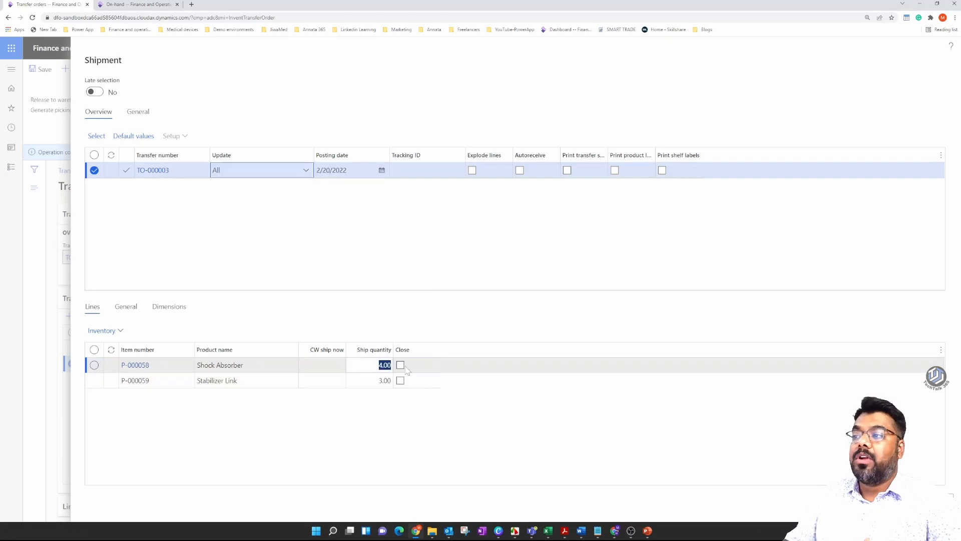
pyautogui.press('Down')
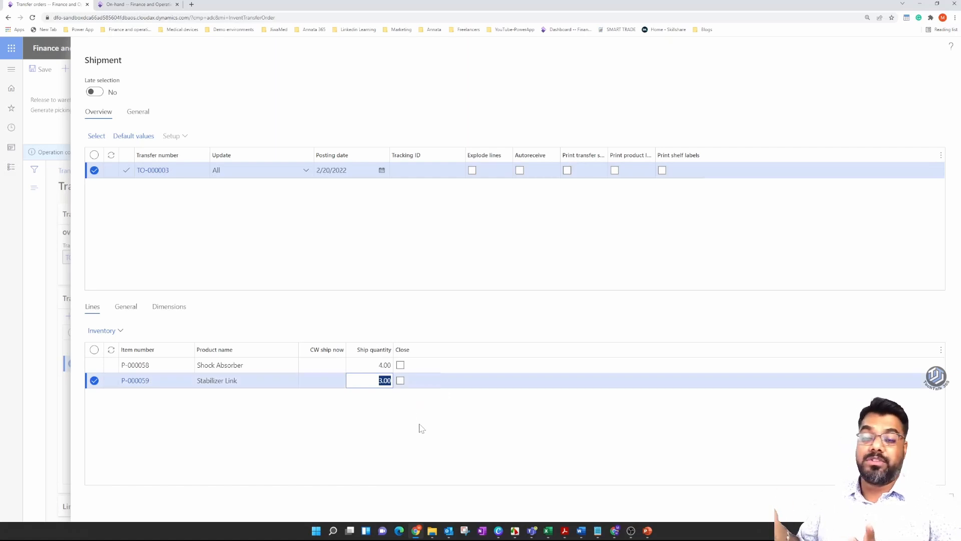
# Set the shipment's update option to Picked quantity and post the transfer order shipment.
pyautogui.click(305, 170)
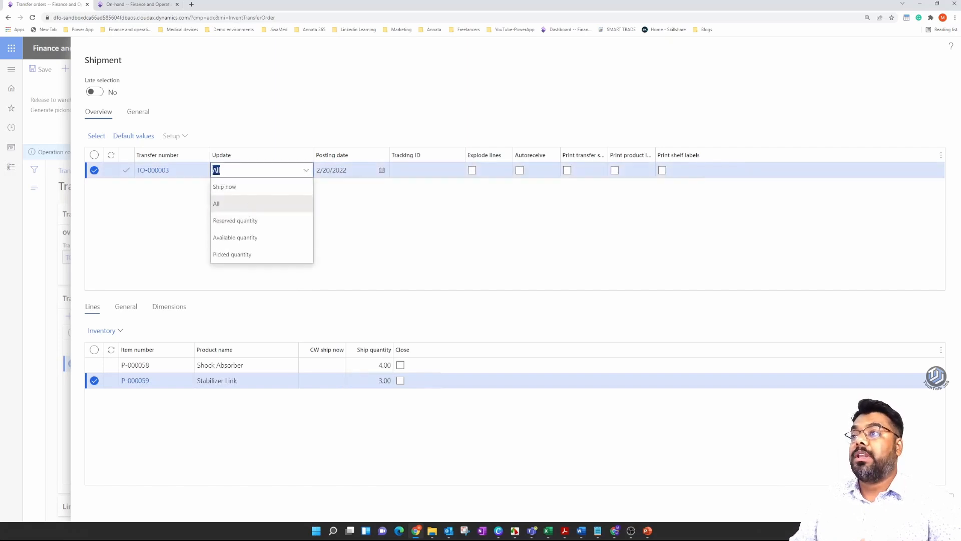
pyautogui.click(259, 256)
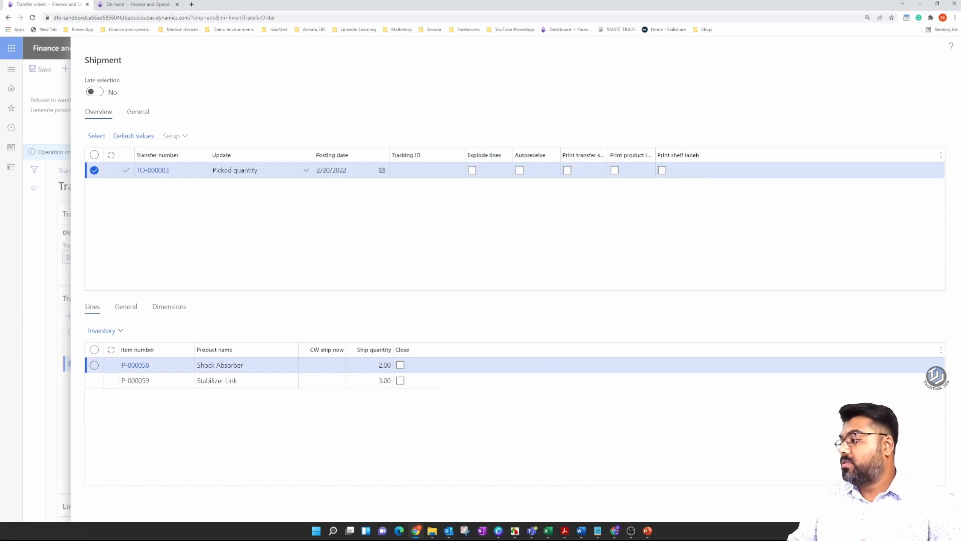
pyautogui.click(904, 501)
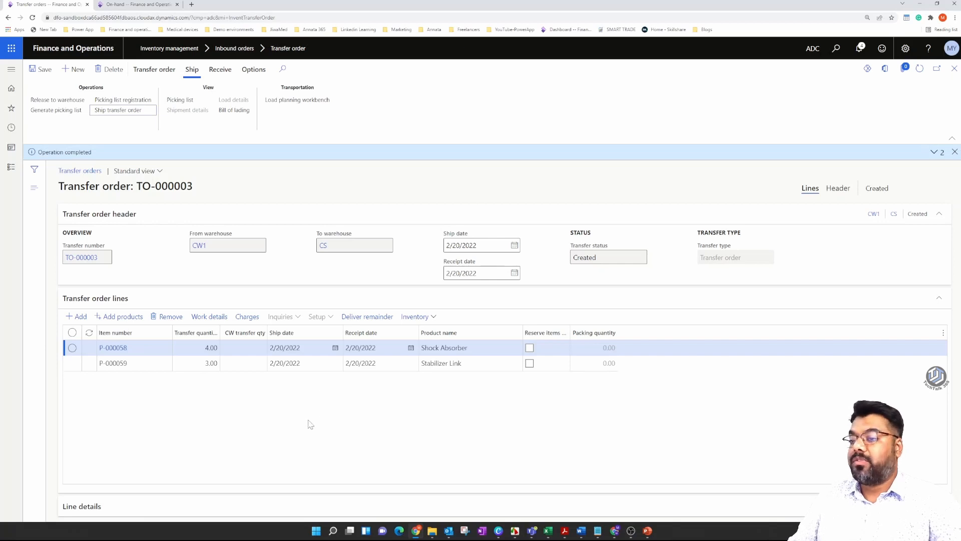
# Refresh the transfer order and check the transfer, shipped and ship remain quantities in both lines' Ship now details.
pyautogui.click(94, 507)
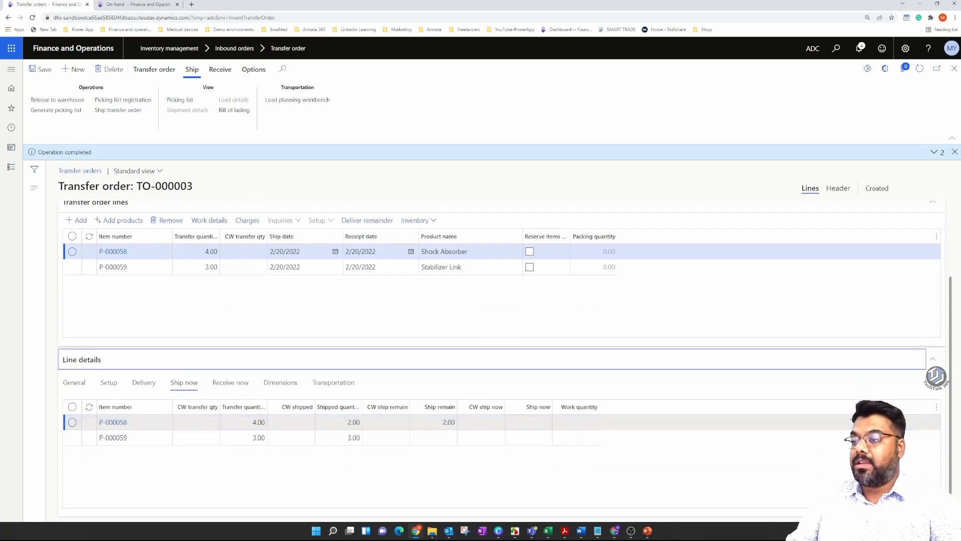
pyautogui.click(920, 69)
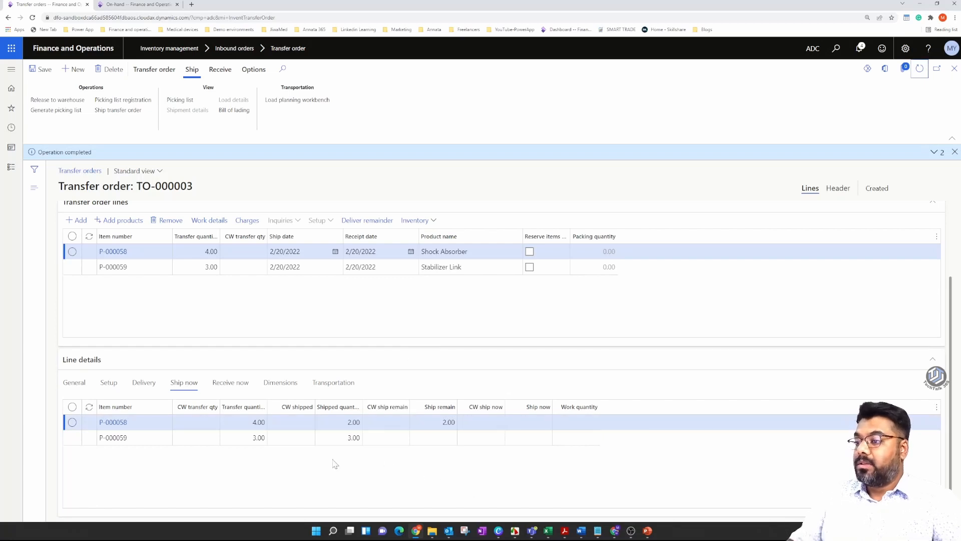
pyautogui.click(249, 425)
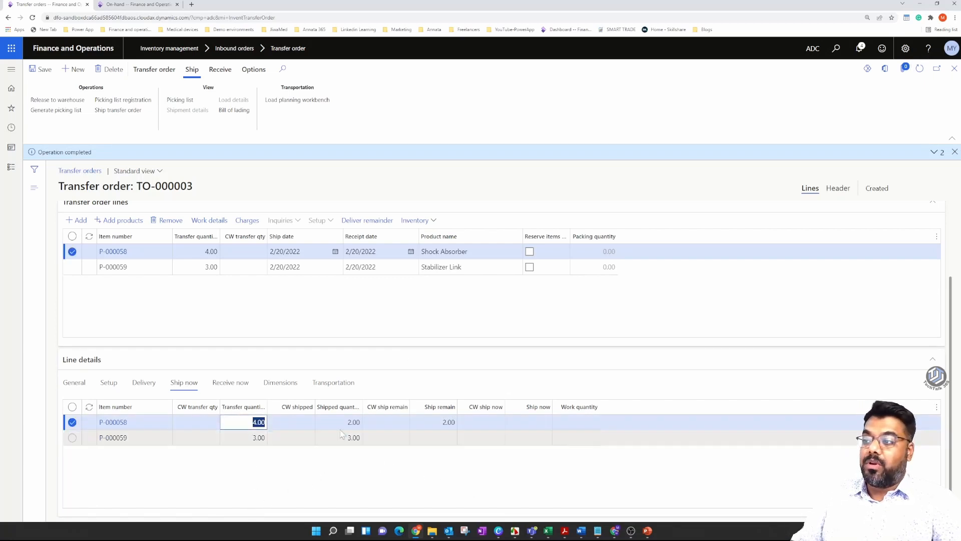
pyautogui.press('Tab')
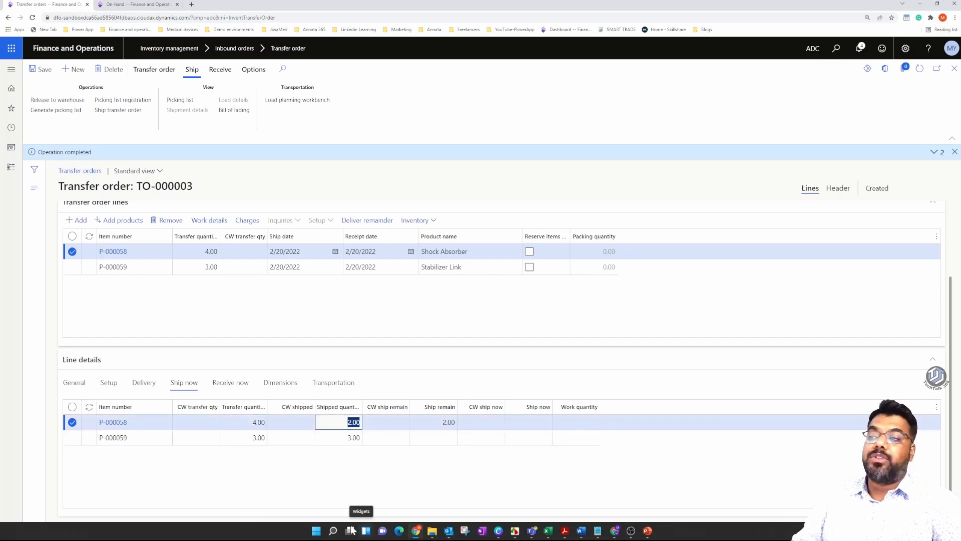
pyautogui.click(258, 438)
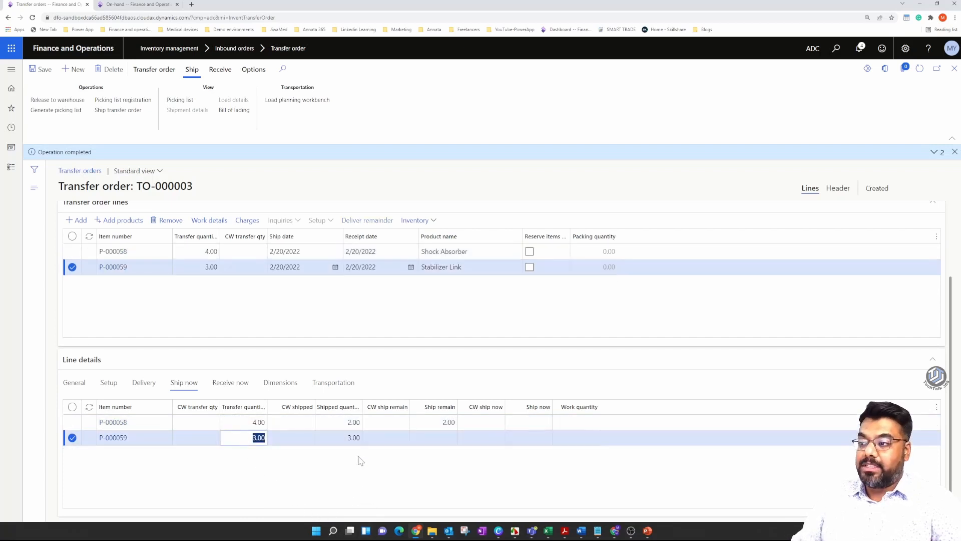
pyautogui.press('Tab')
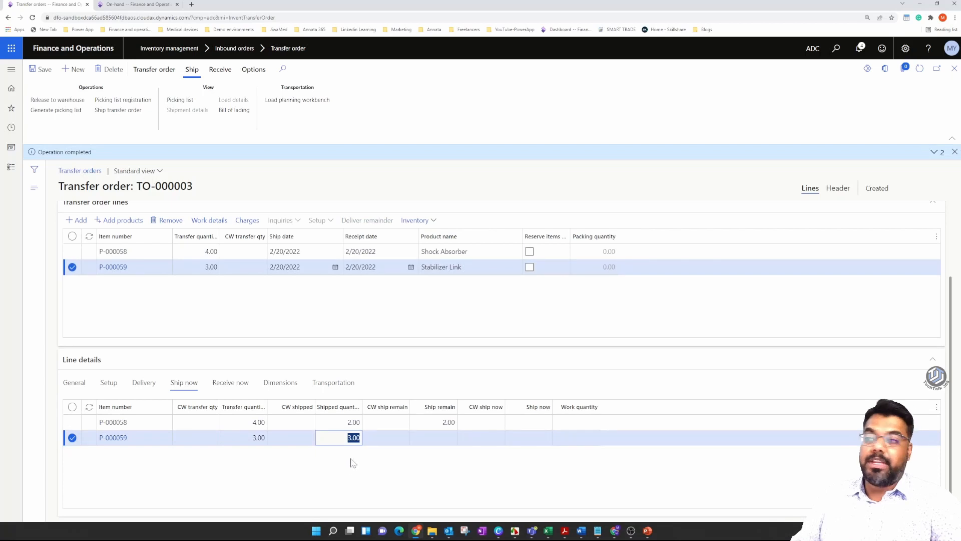
pyautogui.press('Up')
pyautogui.press('Tab')
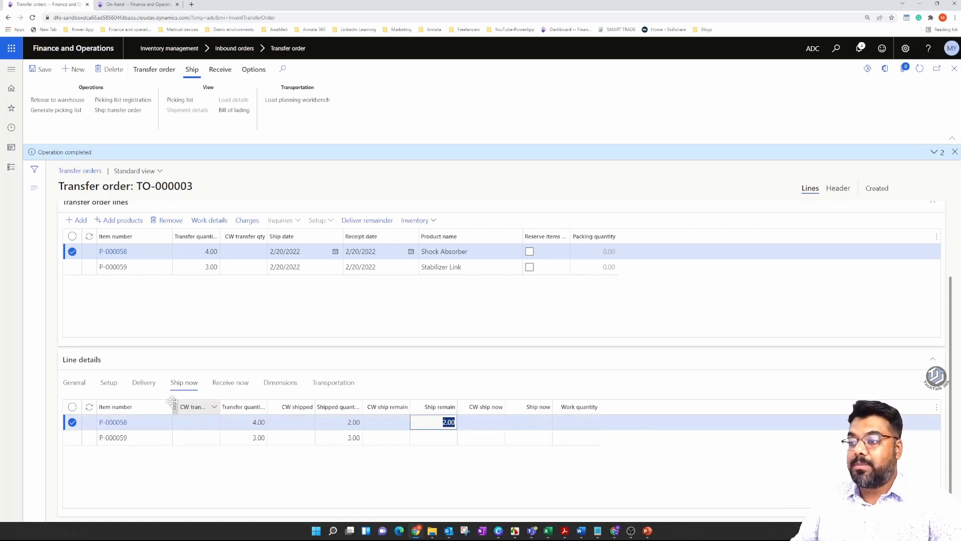
# Check the shipped quantities of both items in the Receive now line details, and return to the Ship now details.
pyautogui.click(233, 384)
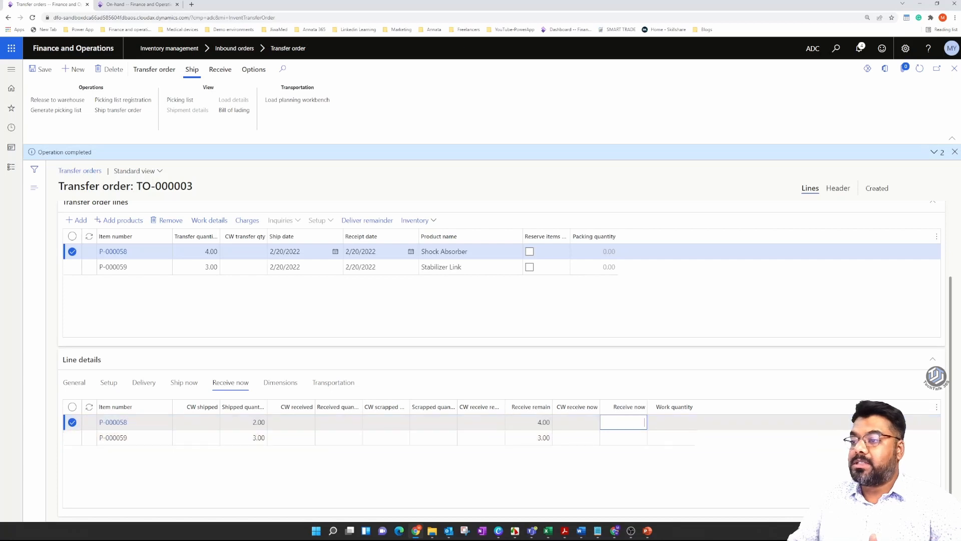
pyautogui.click(253, 422)
pyautogui.click(257, 437)
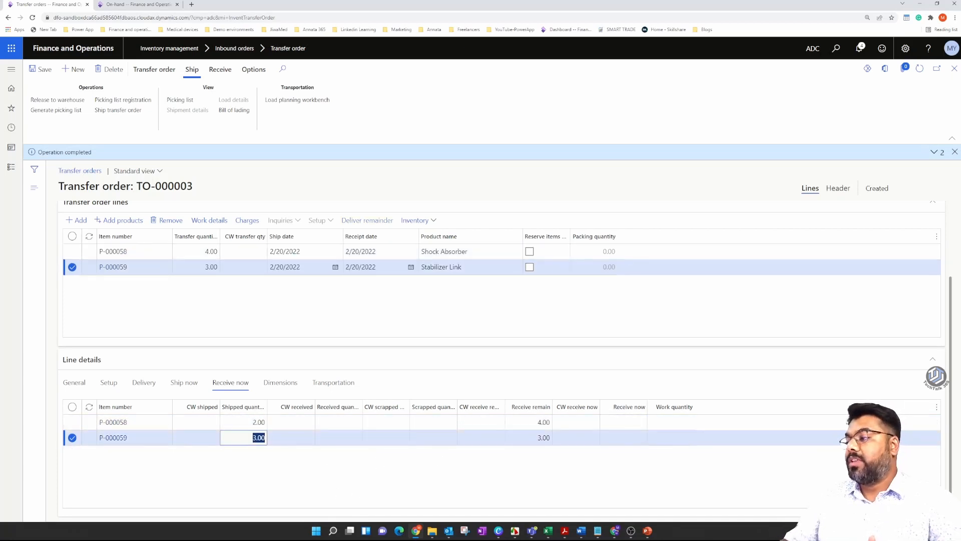
pyautogui.click(189, 384)
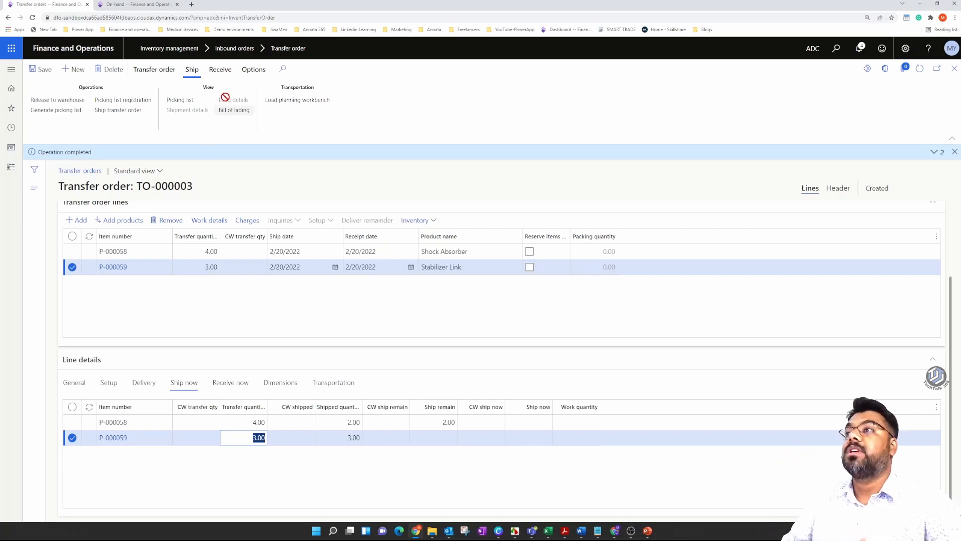
# Receive the transfer order with the update option Shipment and shipment voucher ADC-14004.
pyautogui.click(221, 69)
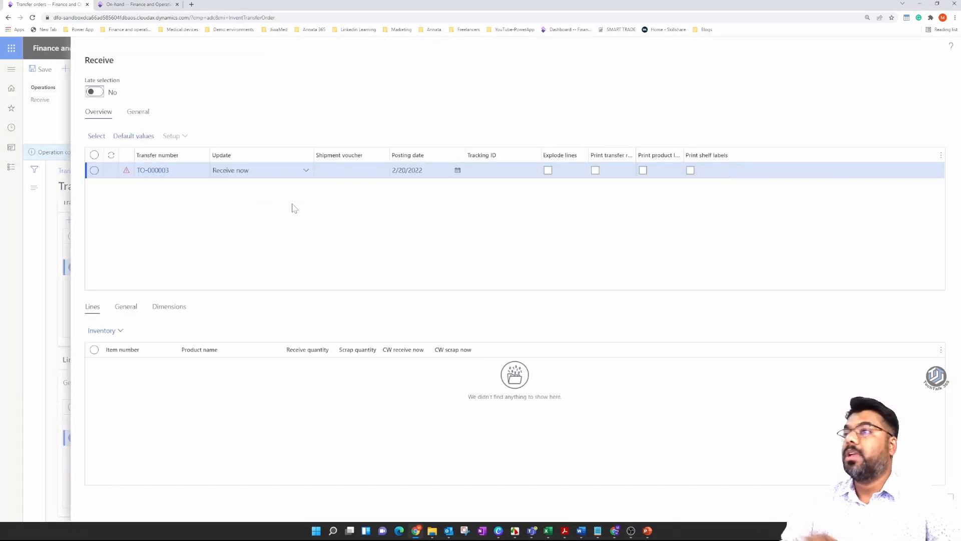
pyautogui.click(305, 172)
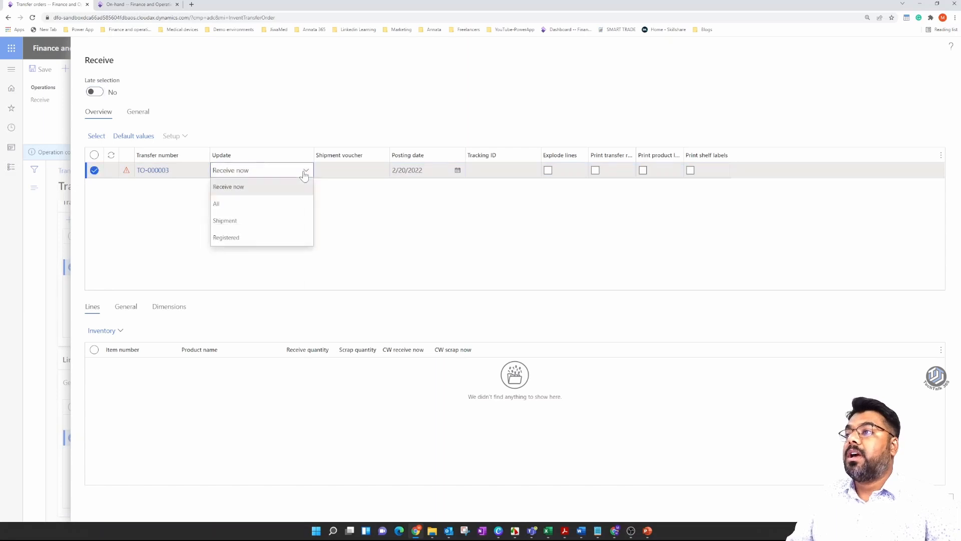
pyautogui.click(249, 219)
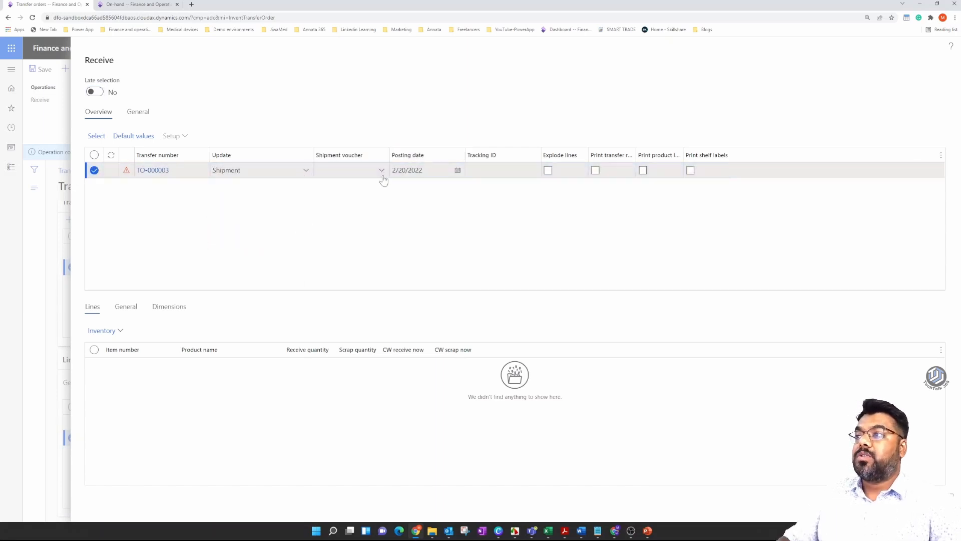
pyautogui.click(382, 175)
pyautogui.click(382, 170)
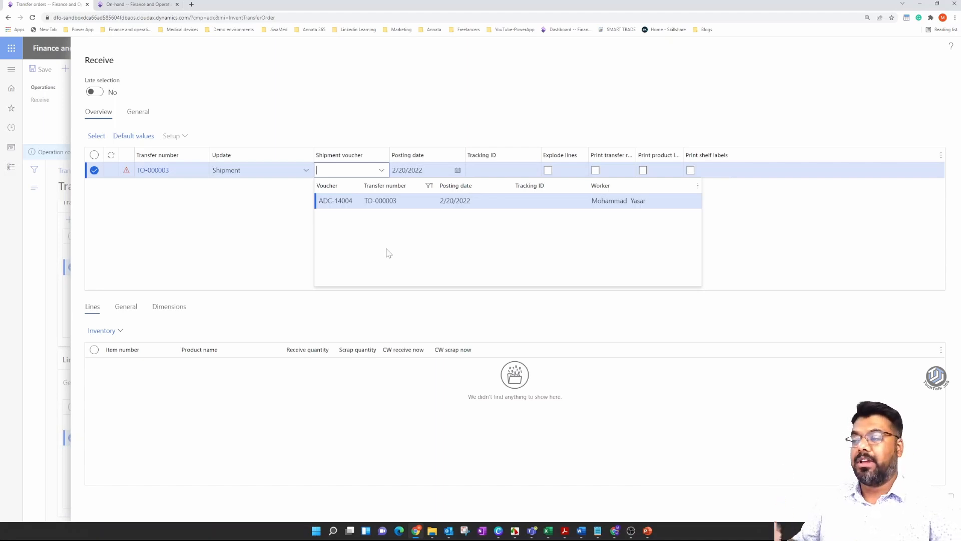
pyautogui.click(340, 201)
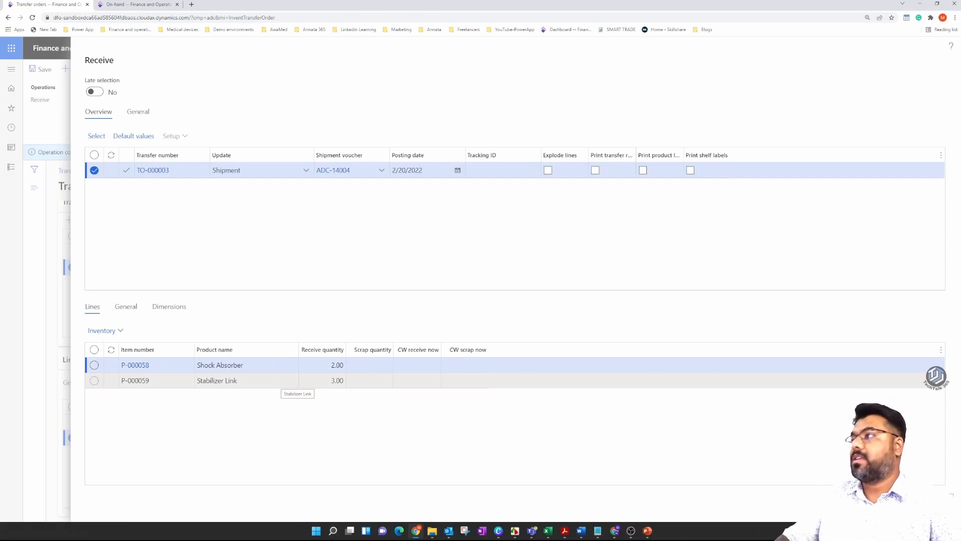
pyautogui.click(905, 502)
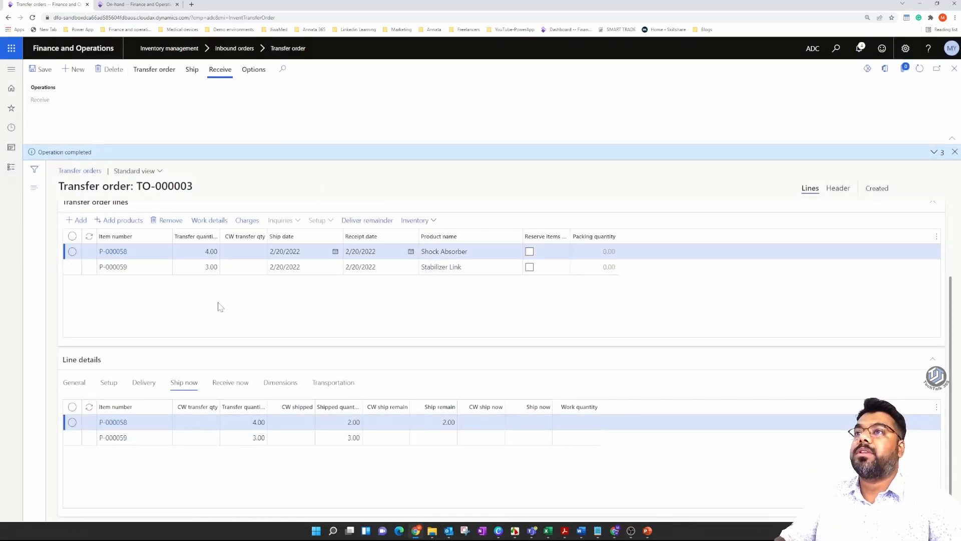
# Reload the on-hand list, compare the Shock Absorber and Stabilizer Link physical inventory in CS and CW1, and return to the transfer order.
pyautogui.scroll(3, 639, 311)
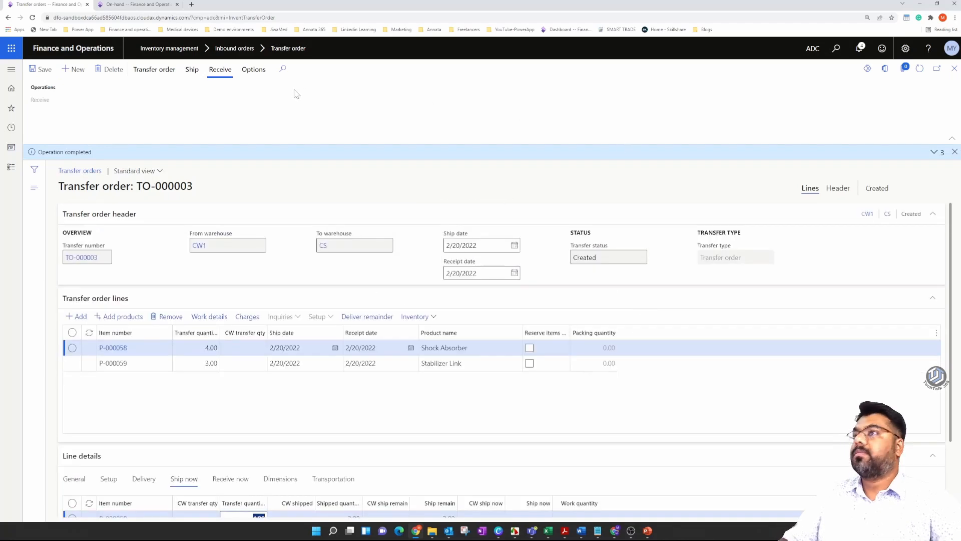
pyautogui.click(159, 4)
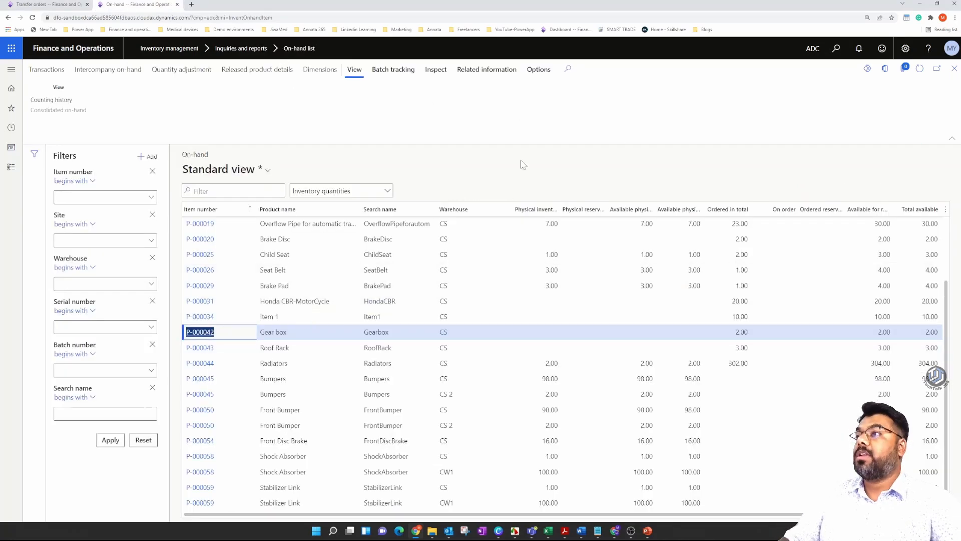
pyautogui.hotkey('ctrl', 'l')
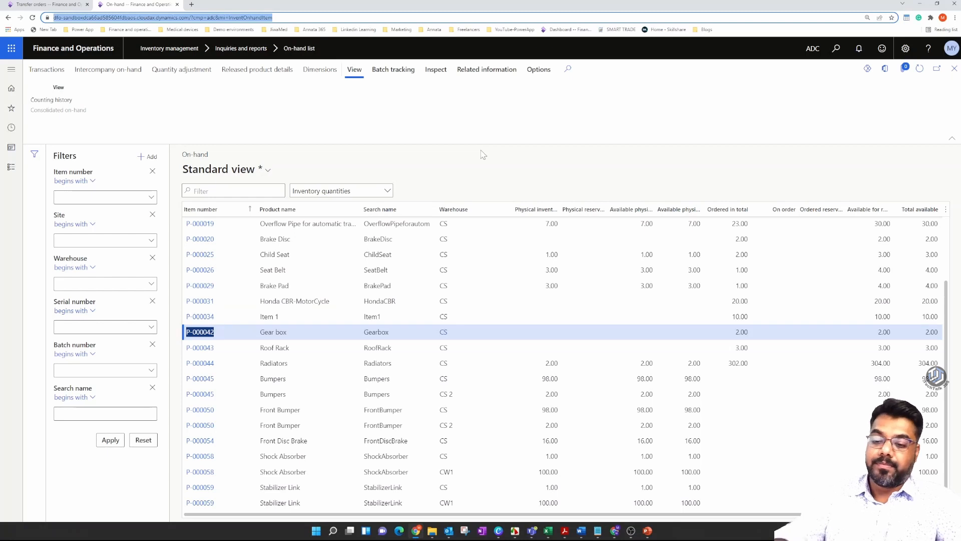
pyautogui.press('Return')
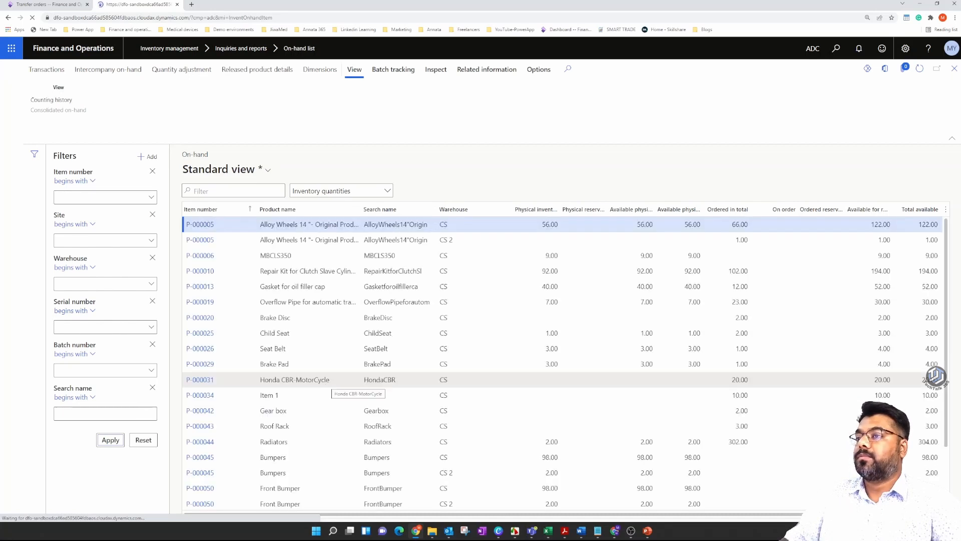
pyautogui.scroll(-2, 551, 363)
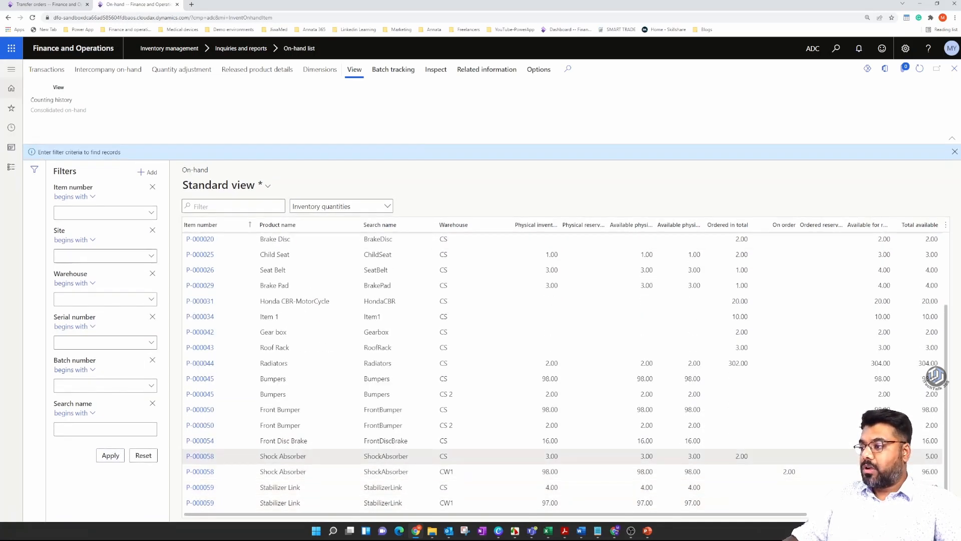
pyautogui.click(283, 456)
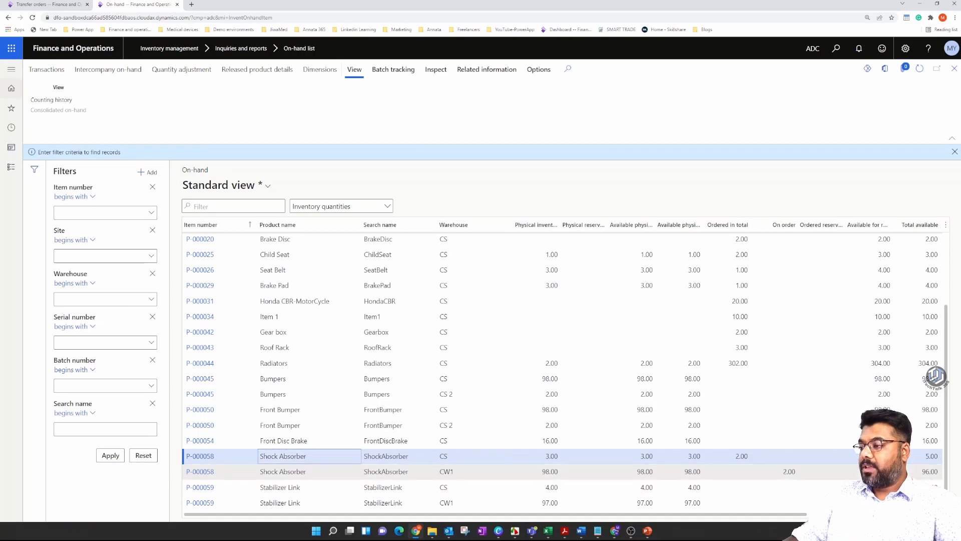
pyautogui.doubleClick(550, 471)
pyautogui.doubleClick(551, 456)
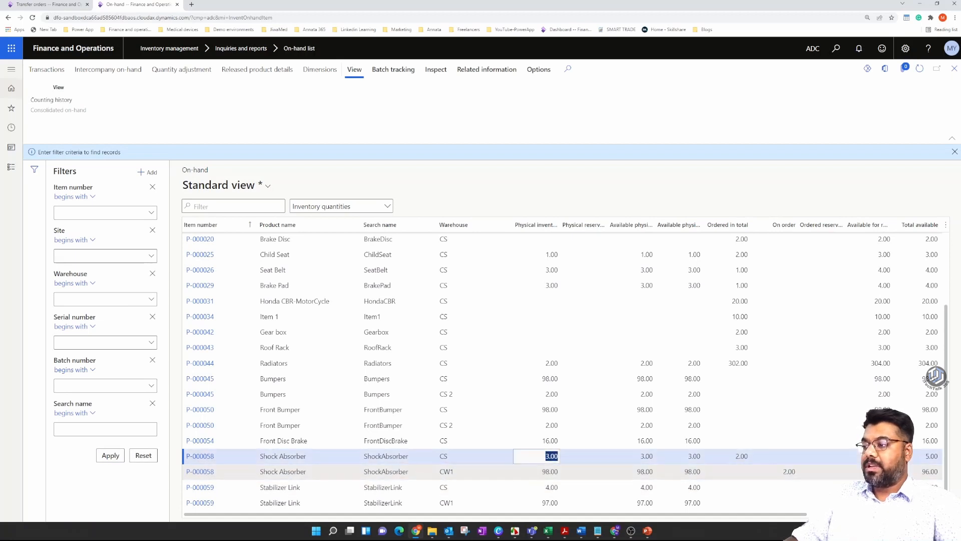
pyautogui.doubleClick(550, 503)
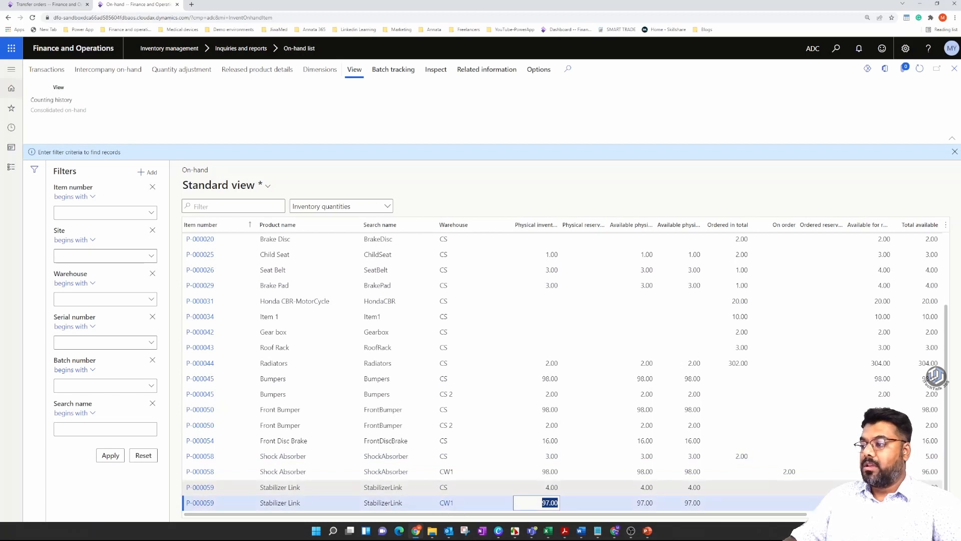
pyautogui.doubleClick(551, 487)
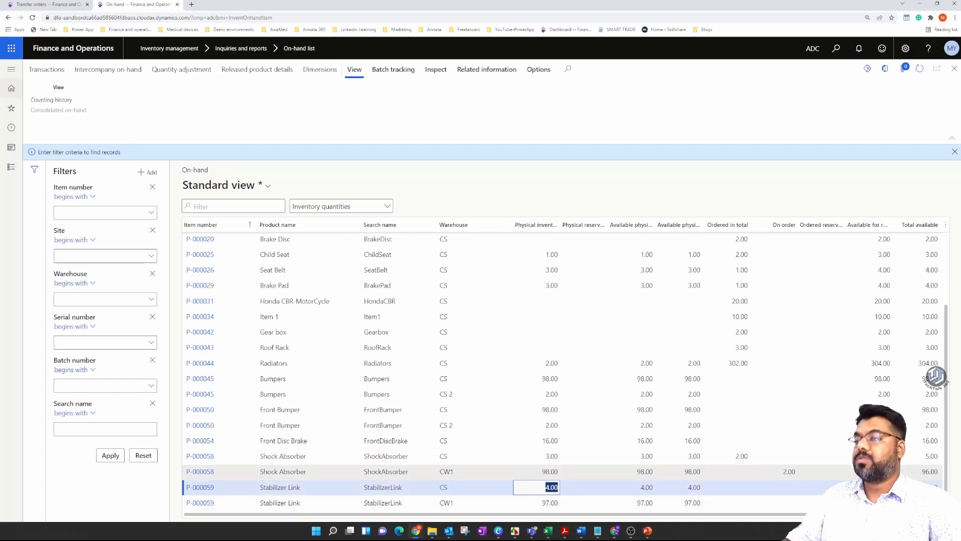
pyautogui.click(18, 4)
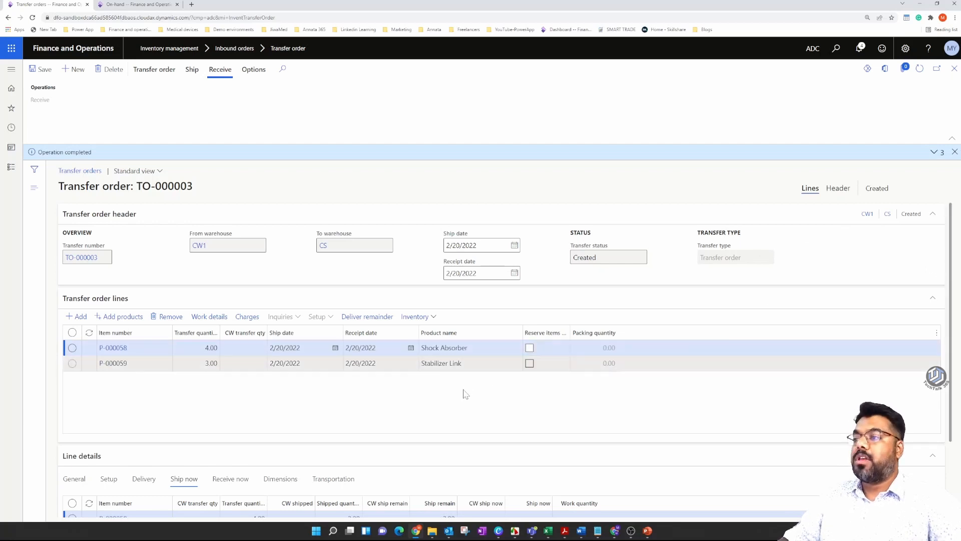
# Open the transfer order history, examine the lines of its Shipment and Receive entries, and close the history.
pyautogui.scroll(-3, 465, 389)
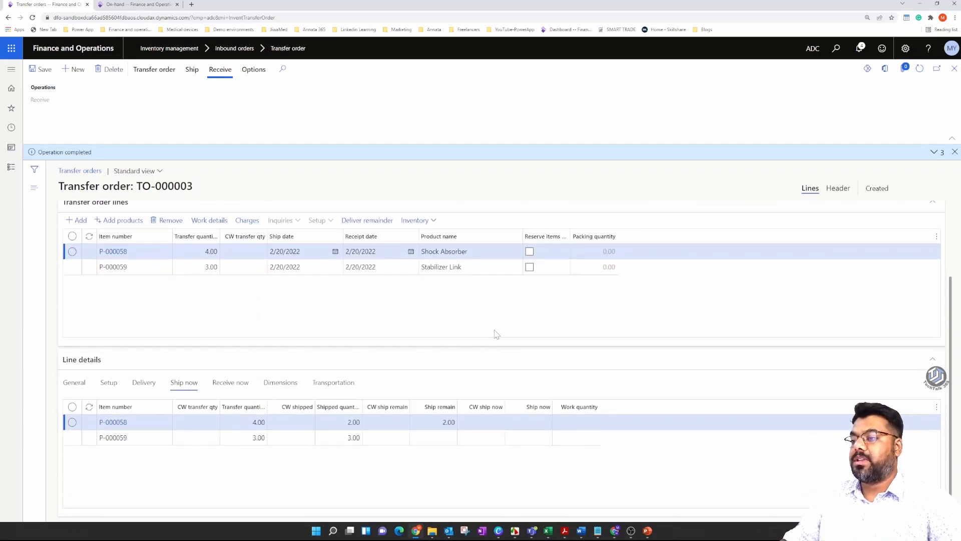
pyautogui.scroll(3, 496, 334)
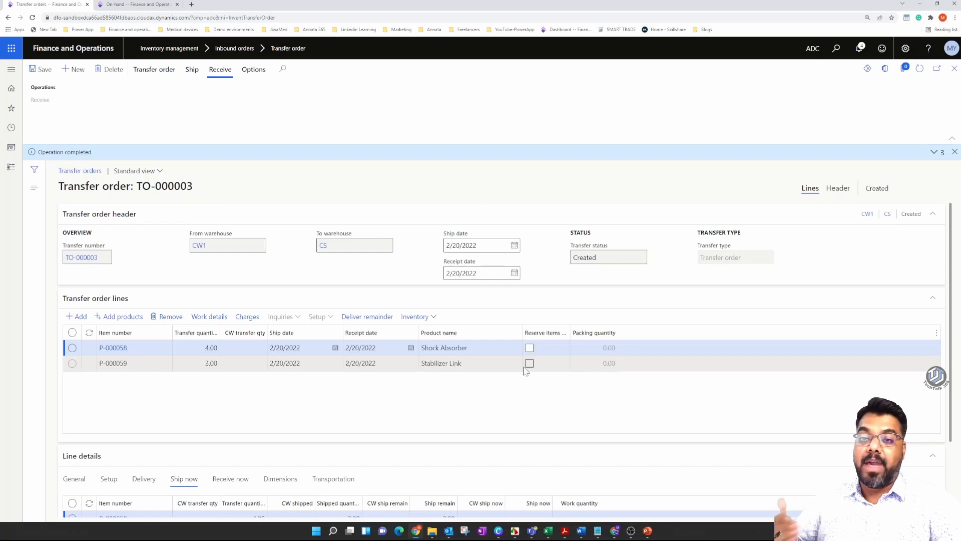
pyautogui.click(192, 70)
pyautogui.click(154, 70)
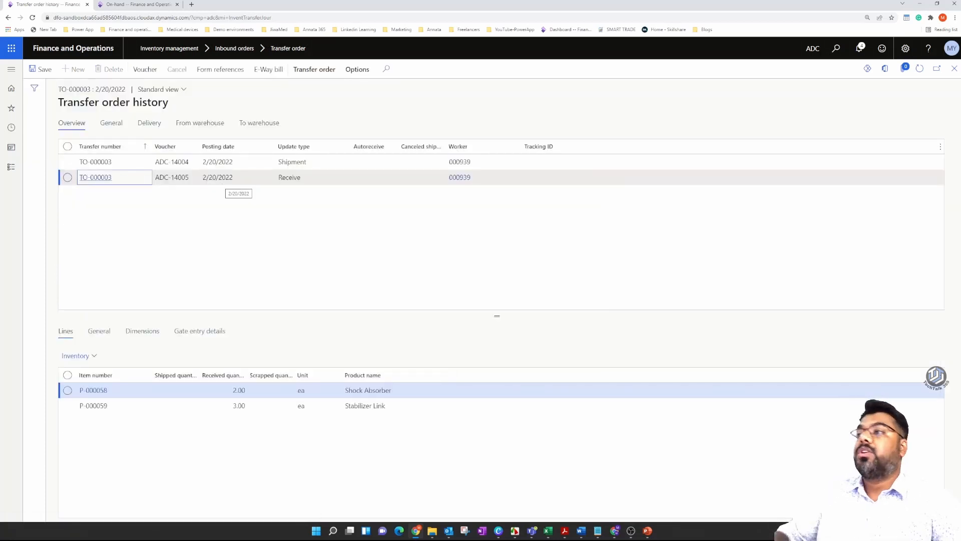
pyautogui.click(280, 165)
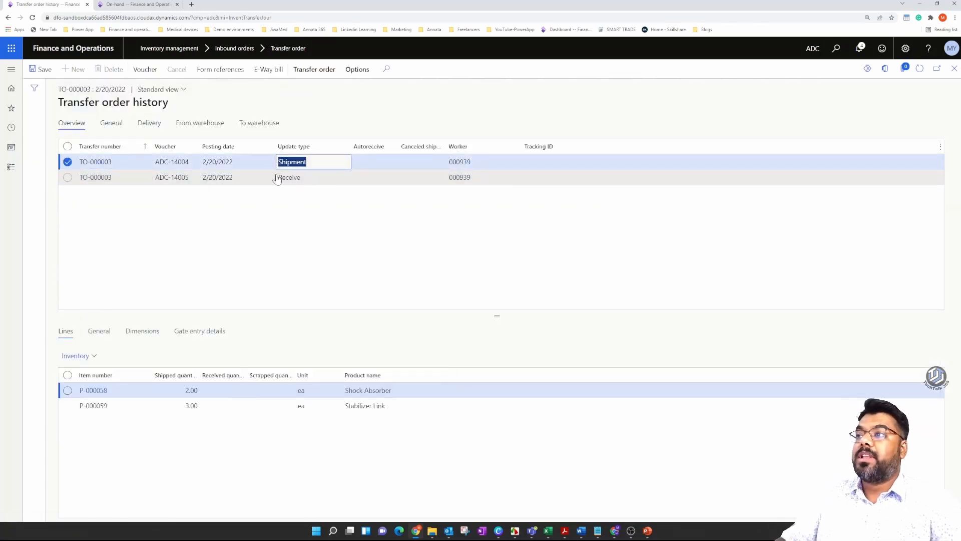
pyautogui.click(270, 179)
pyautogui.moveTo(278, 179); pyautogui.dragTo(294, 181)
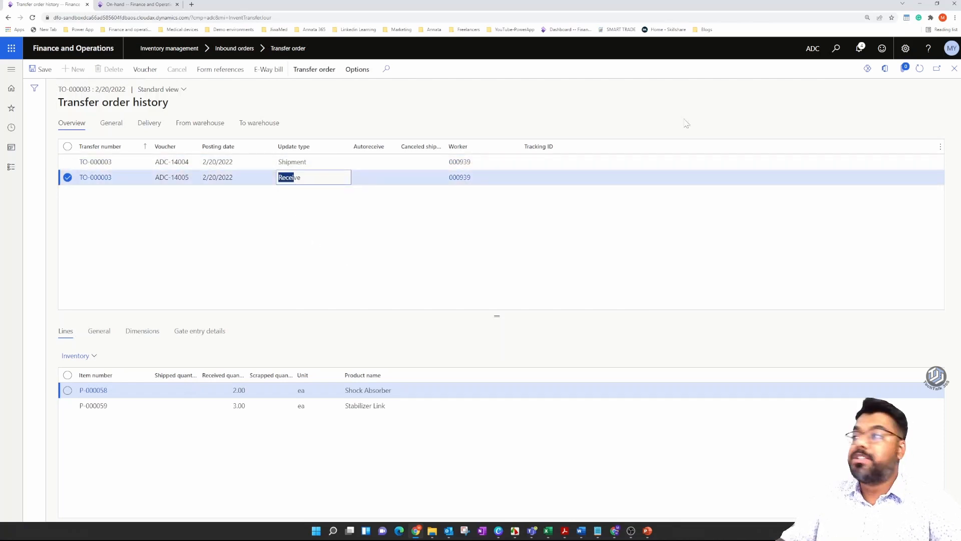
pyautogui.click(954, 69)
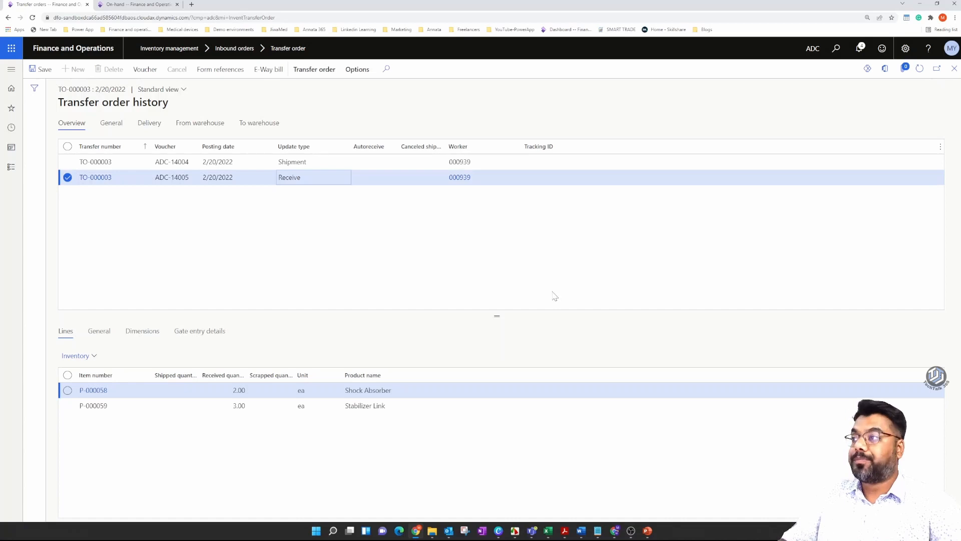
# Check the remaining ship quantity of the Shock Absorber line in the Ship now details.
pyautogui.scroll(-2, 367, 382)
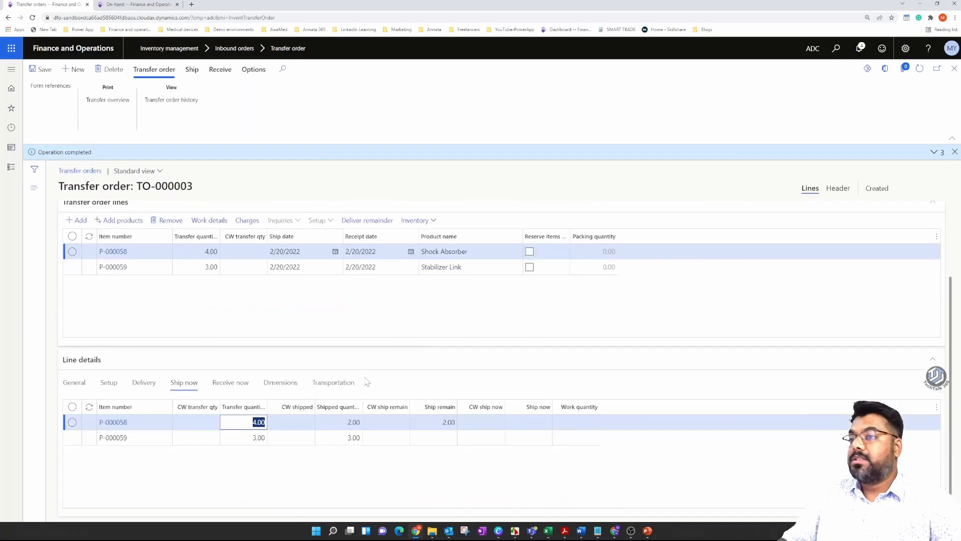
pyautogui.click(454, 423)
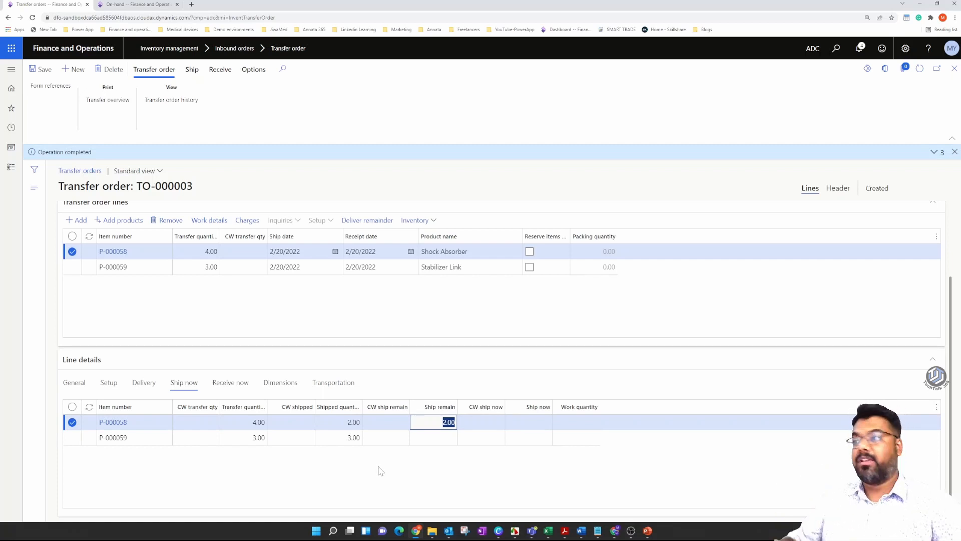
pyautogui.scroll(2, 165, 226)
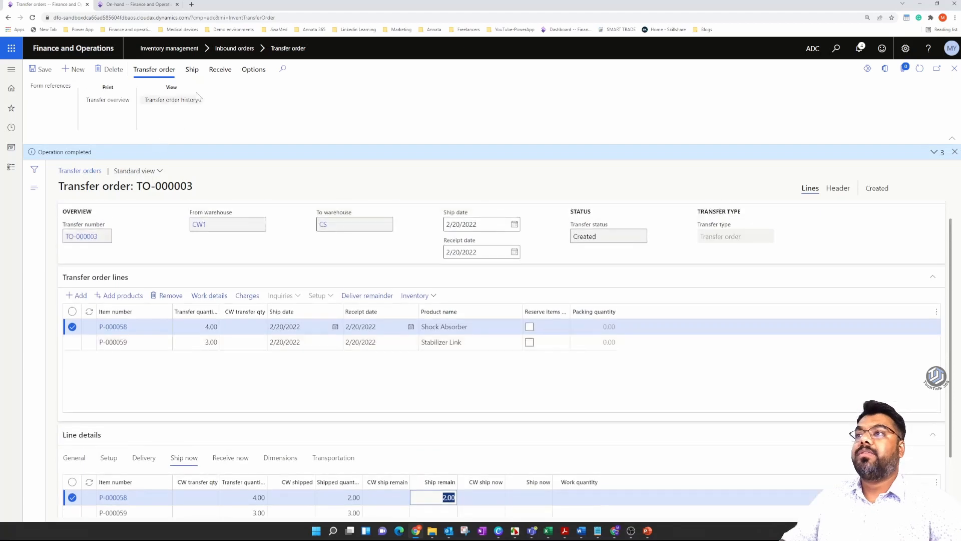
# Preview the picking list posting with the update option All, check the Shock Absorber pick quantity, and cancel the posting.
pyautogui.click(192, 69)
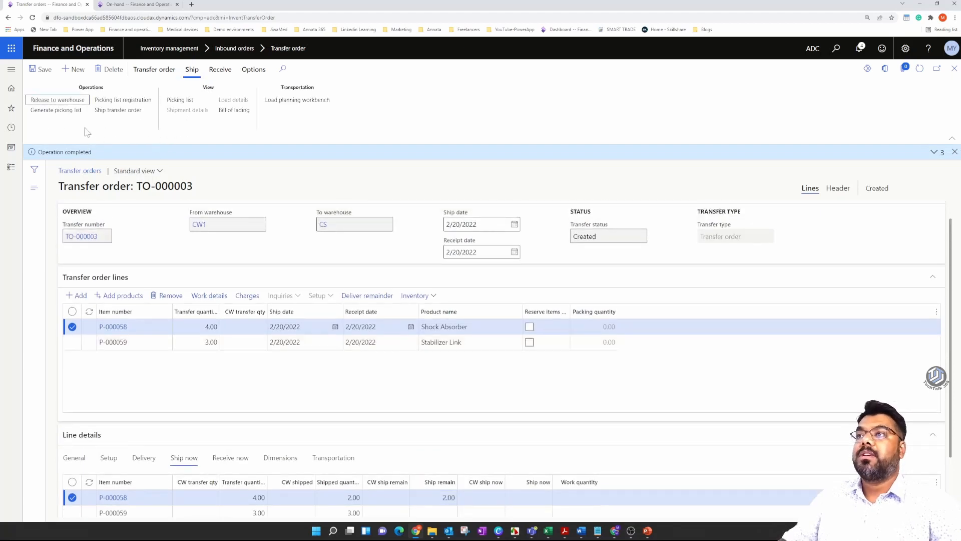
pyautogui.click(55, 110)
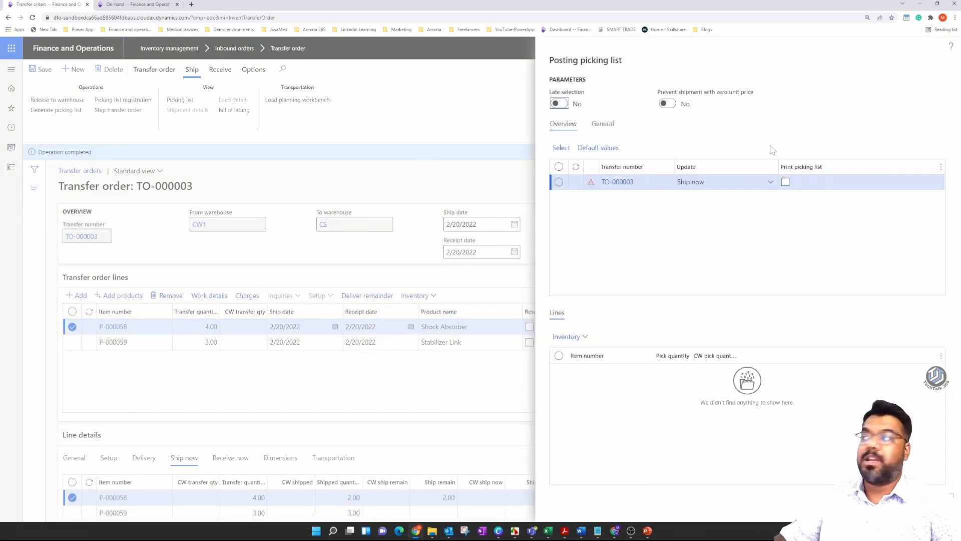
pyautogui.click(770, 183)
pyautogui.click(719, 216)
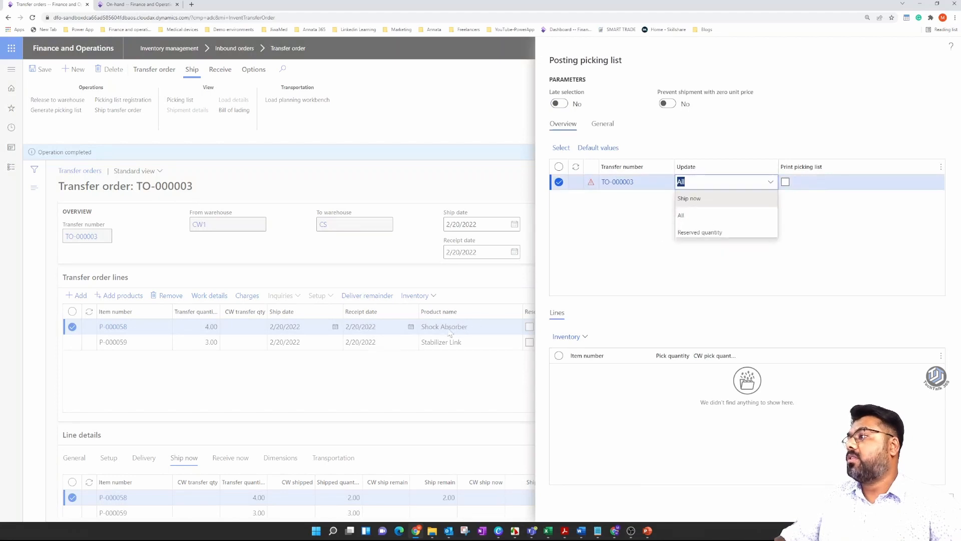
pyautogui.click(697, 371)
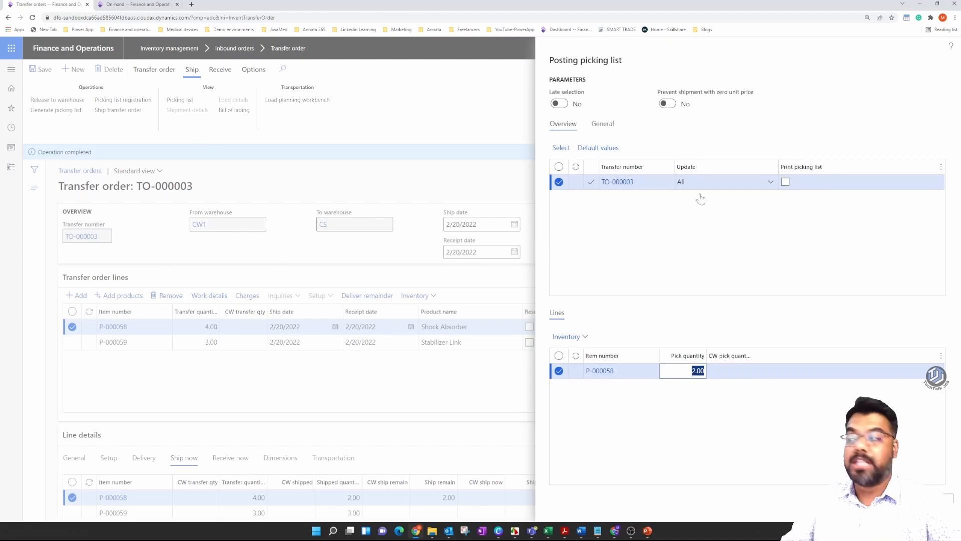
pyautogui.click(933, 503)
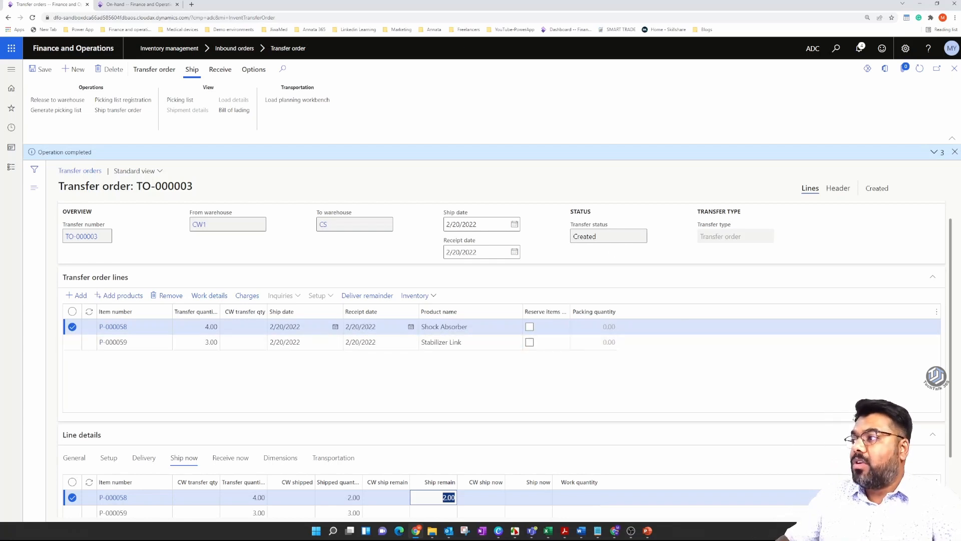
# Compare the transfer order's status with the Shock Absorber line's remaining ship quantity in the Ship now details.
pyautogui.moveTo(604, 236); pyautogui.dragTo(561, 240)
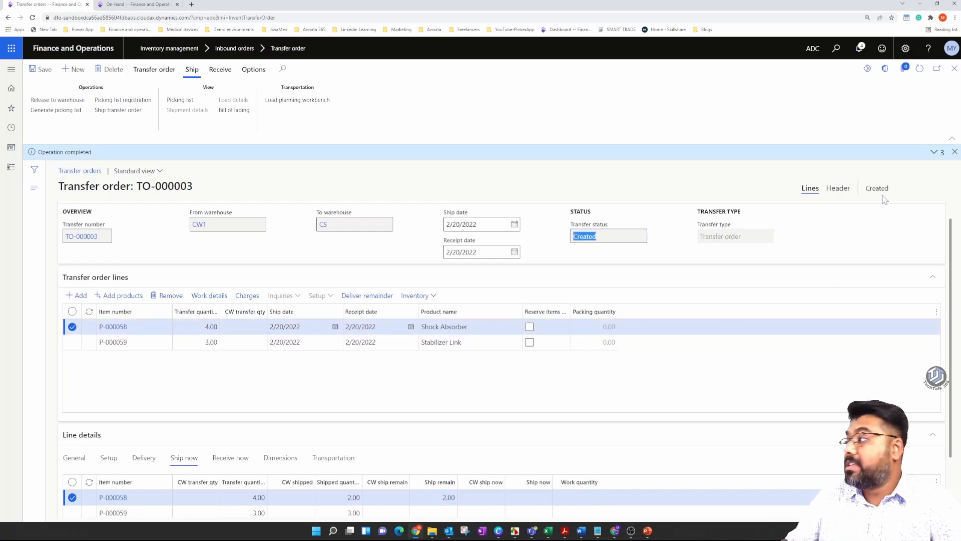
pyautogui.moveTo(891, 187); pyautogui.dragTo(866, 189)
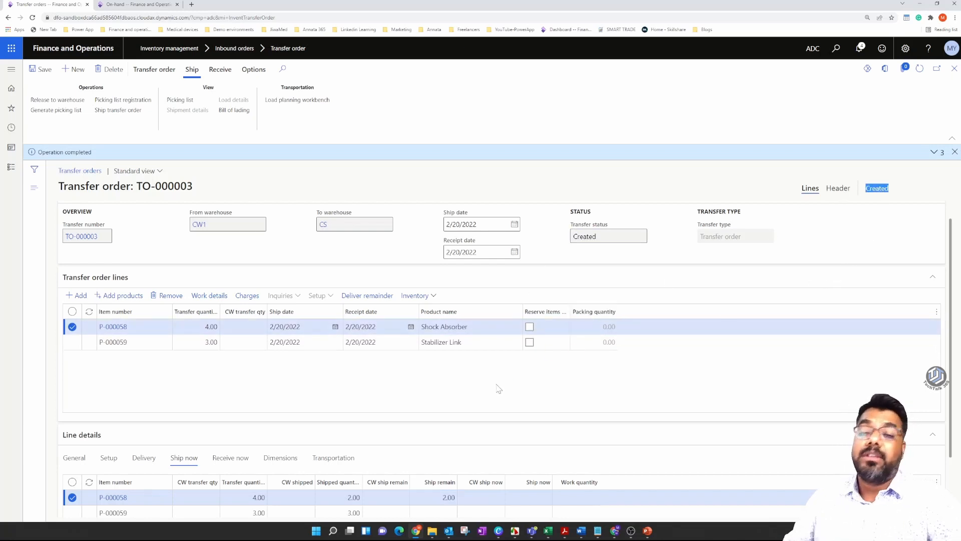
pyautogui.moveTo(598, 236); pyautogui.dragTo(523, 267)
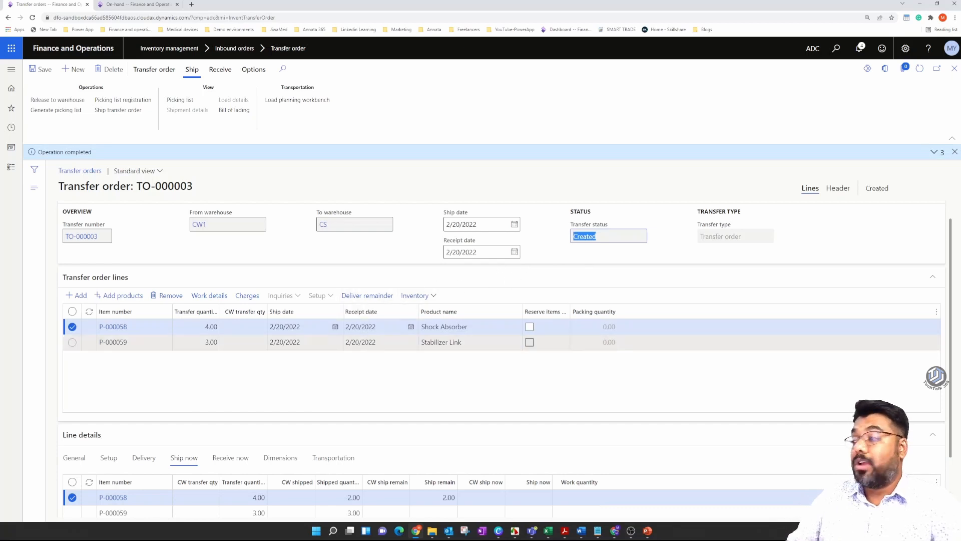
pyautogui.scroll(-1, 338, 476)
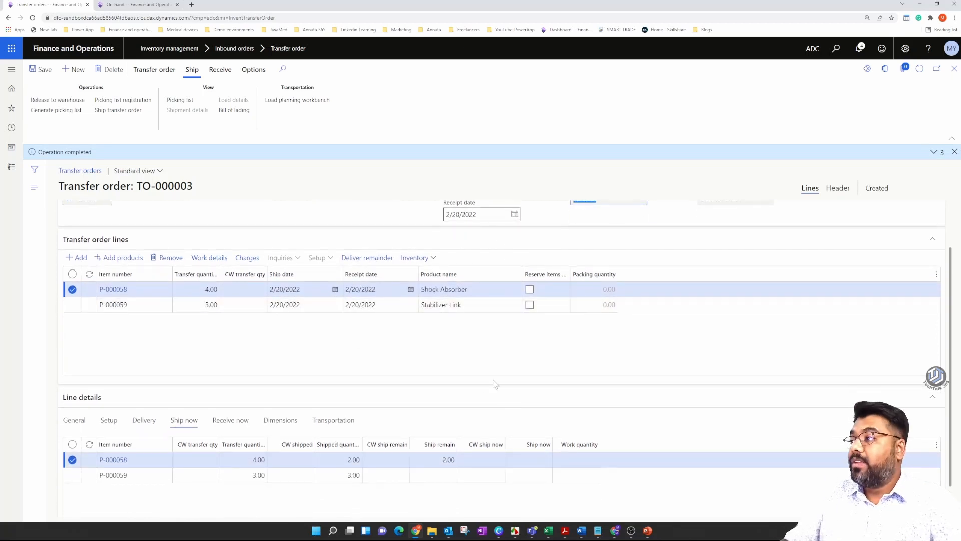
pyautogui.click(435, 460)
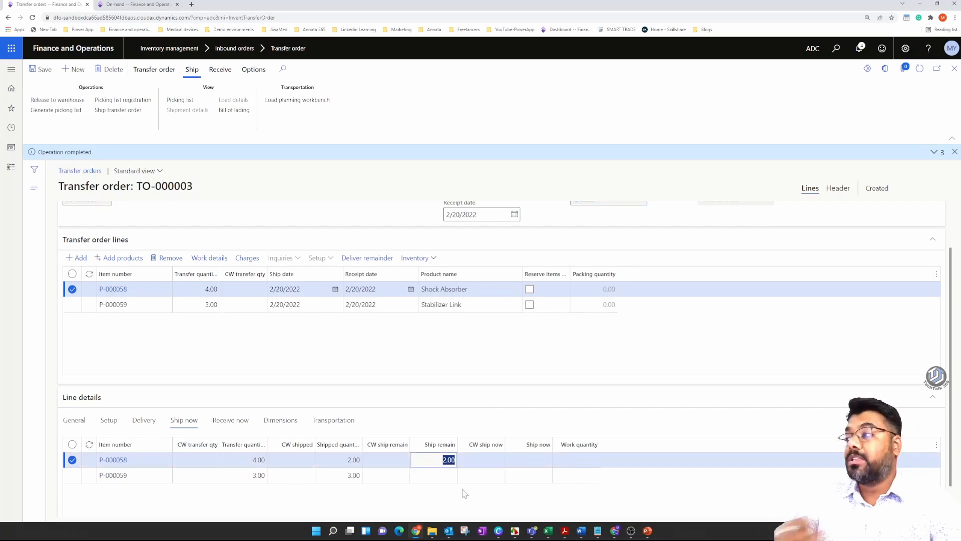
pyautogui.scroll(2, 453, 431)
pyautogui.moveTo(598, 257); pyautogui.dragTo(523, 324)
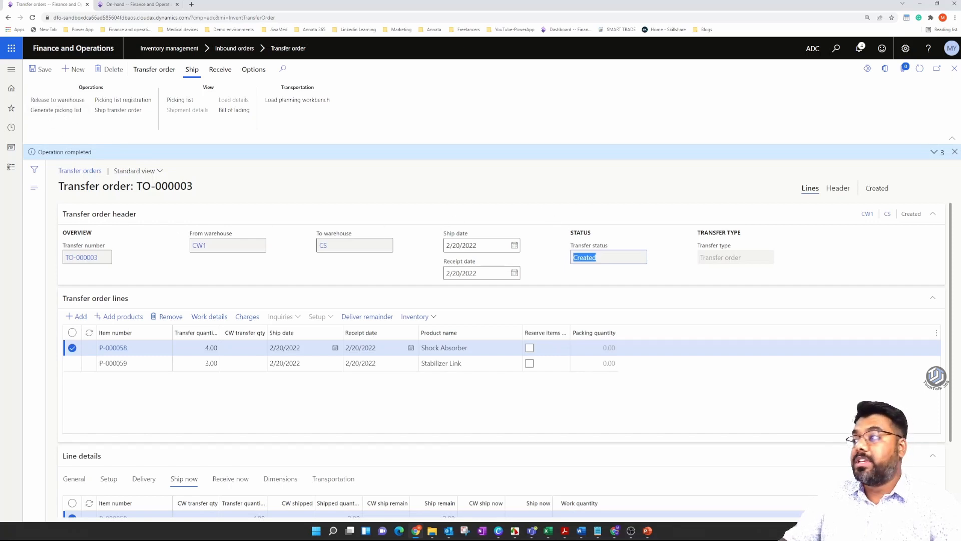
pyautogui.scroll(-2, 323, 228)
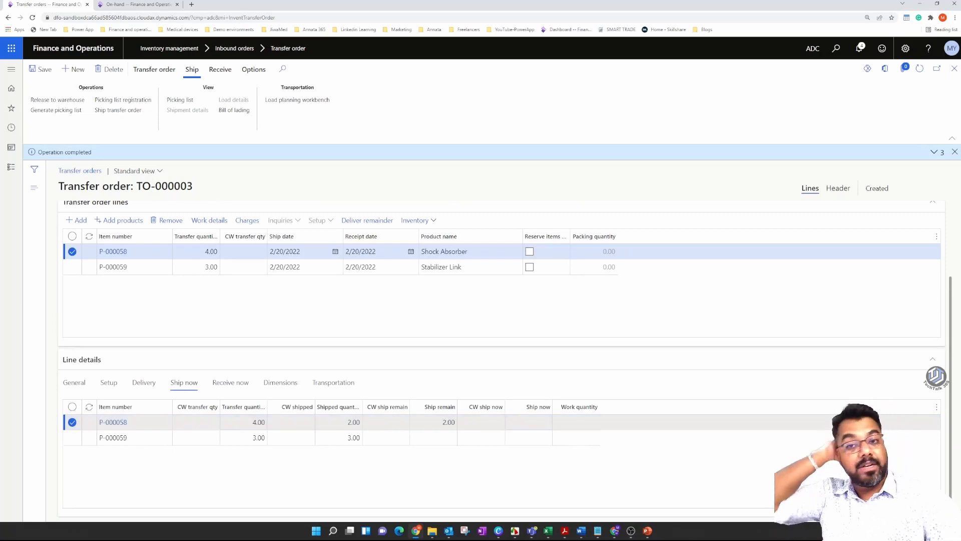
pyautogui.click(436, 422)
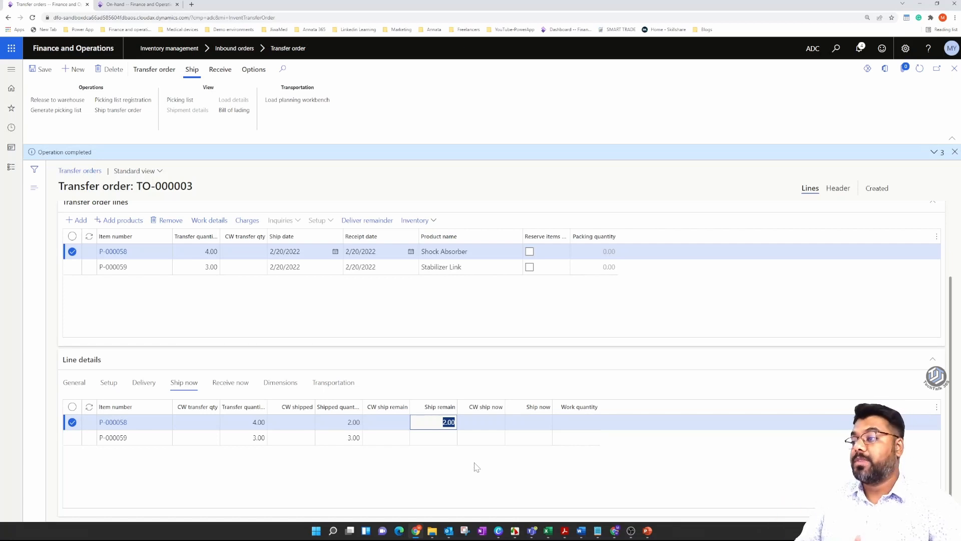
# Clear the Shock Absorber line's remaining ship quantity with Deliver remainder and refresh the transfer order.
pyautogui.scroll(3, 473, 463)
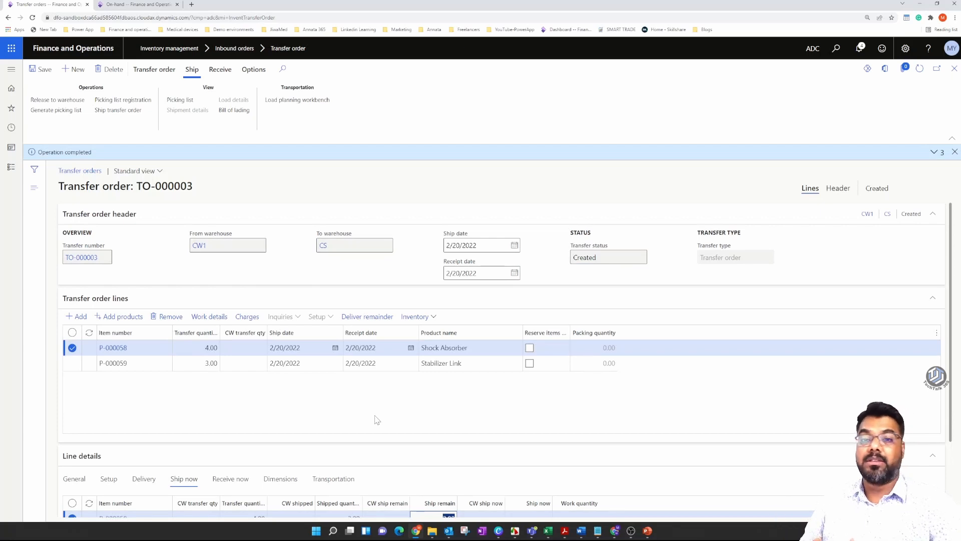
pyautogui.click(367, 316)
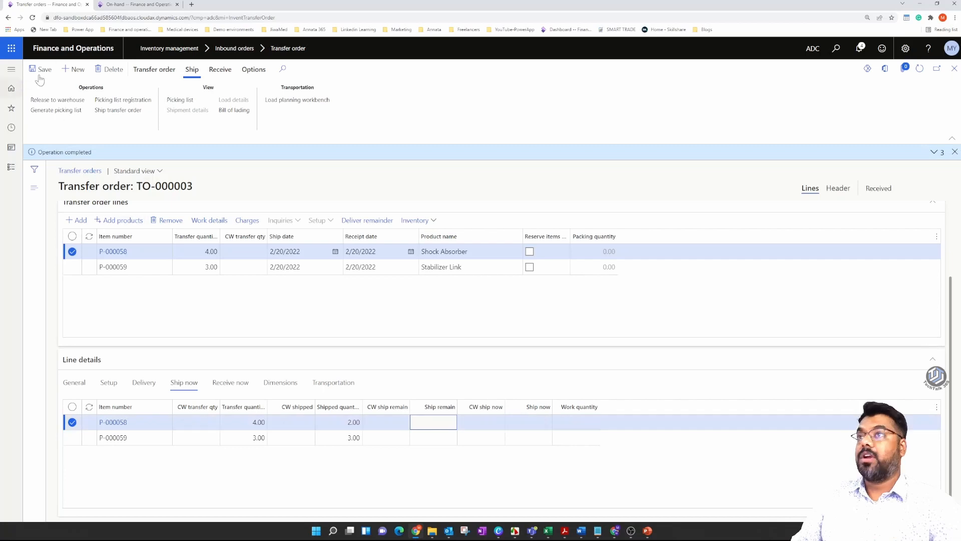
pyautogui.click(919, 69)
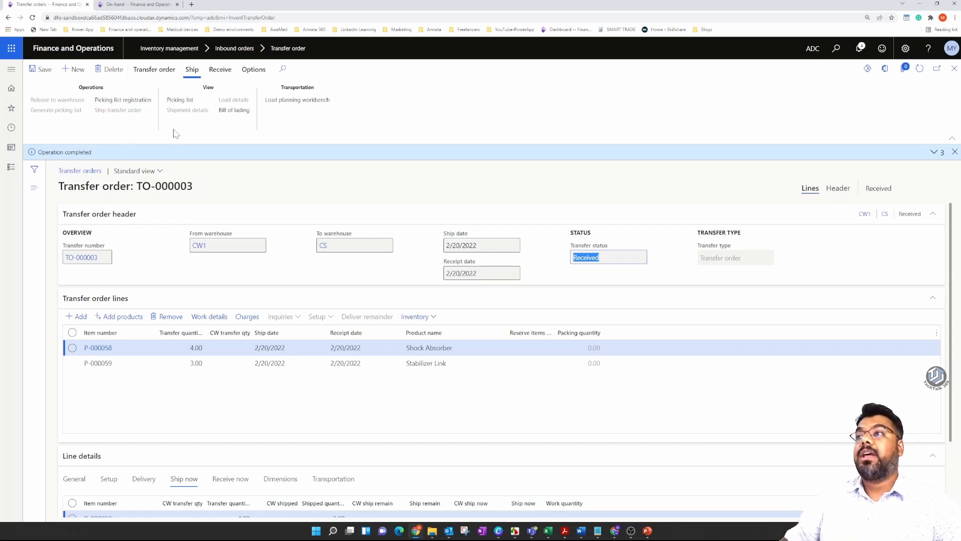
# Examine which shipping, receiving and general operations are available for the transfer order, and review its header and lines.
pyautogui.click(220, 70)
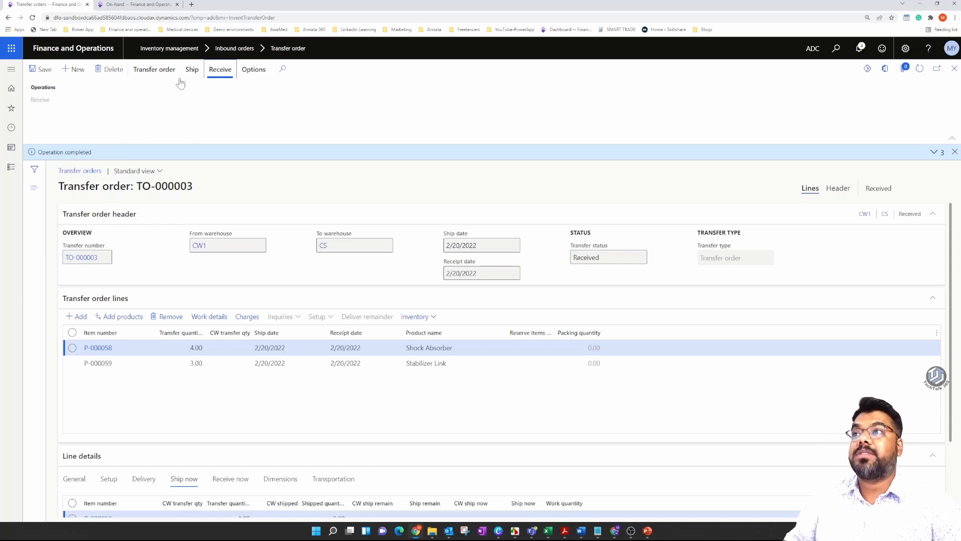
pyautogui.click(192, 70)
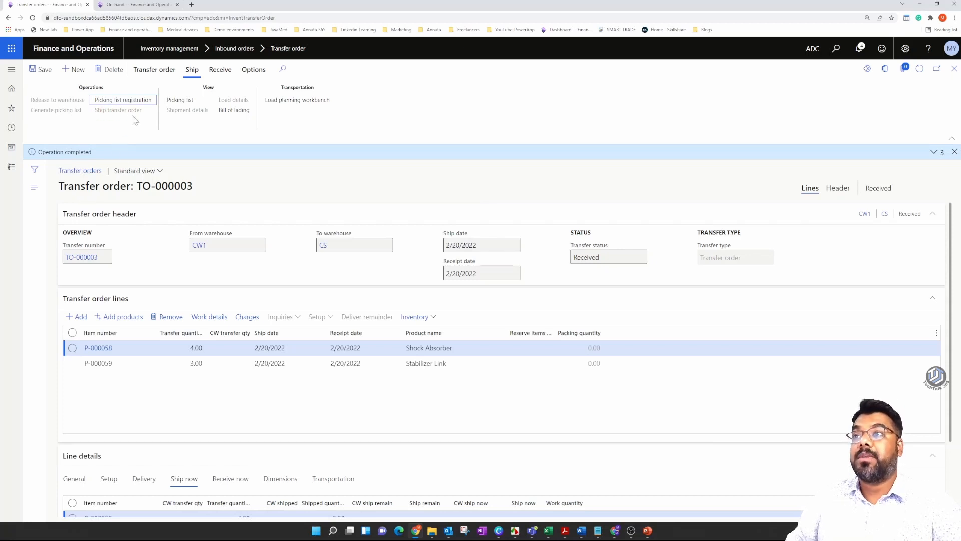
pyautogui.click(220, 70)
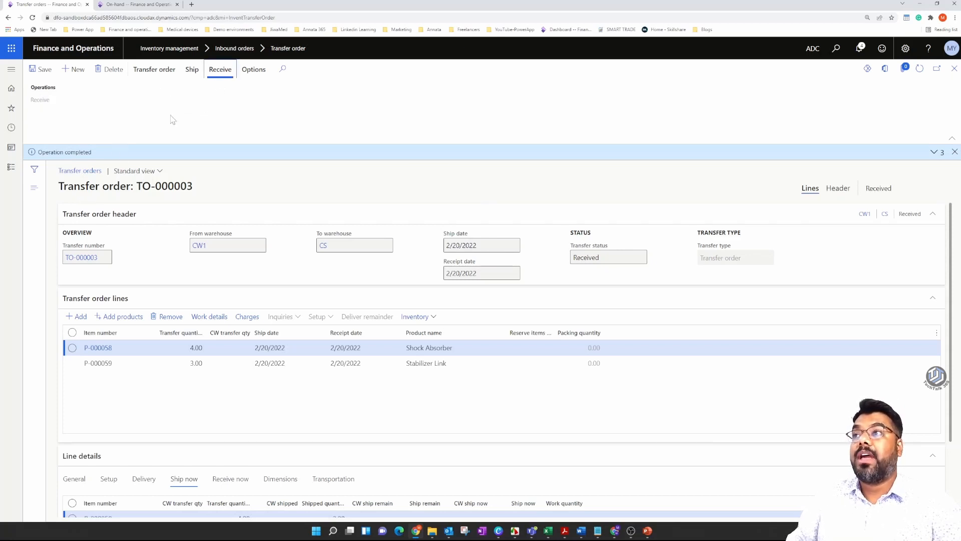
pyautogui.click(190, 73)
pyautogui.click(161, 72)
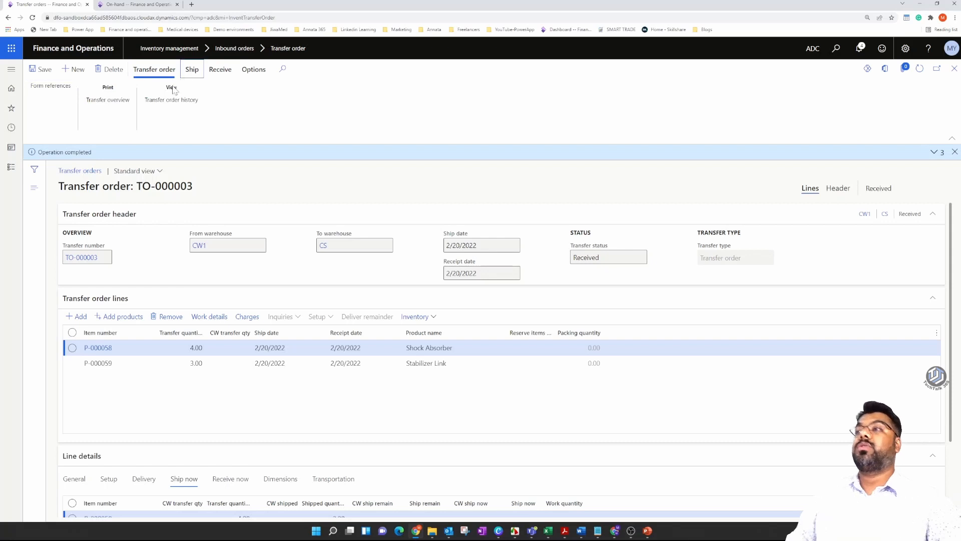
pyautogui.click(192, 70)
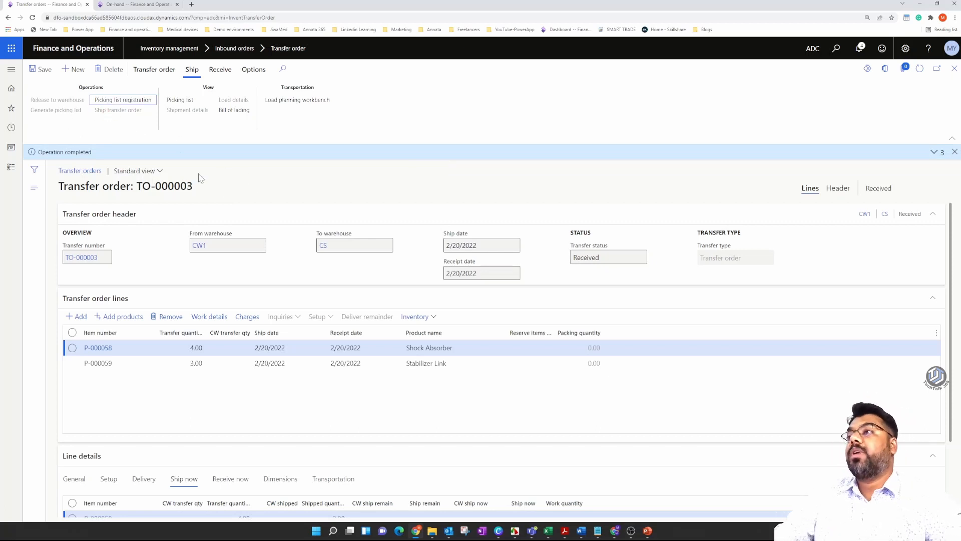
pyautogui.click(221, 70)
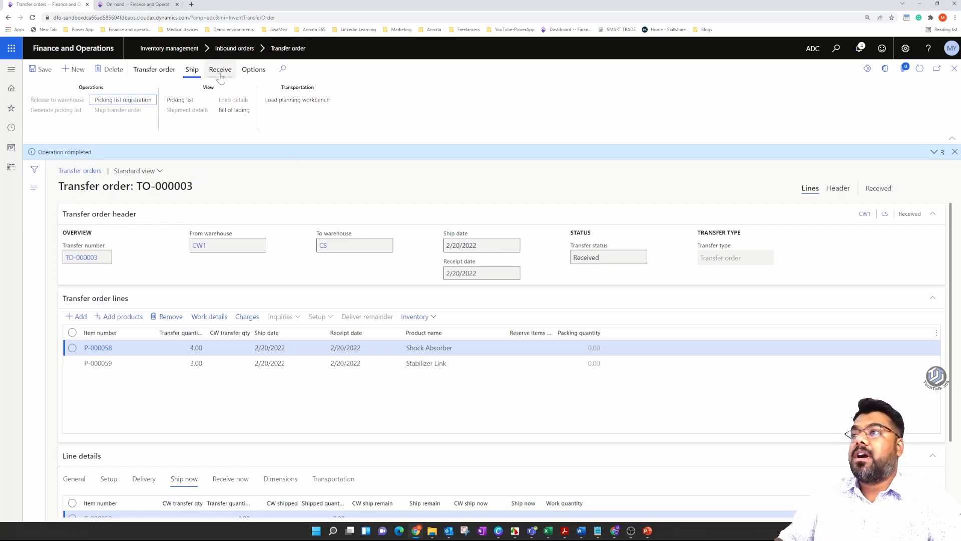
pyautogui.click(253, 69)
pyautogui.click(154, 69)
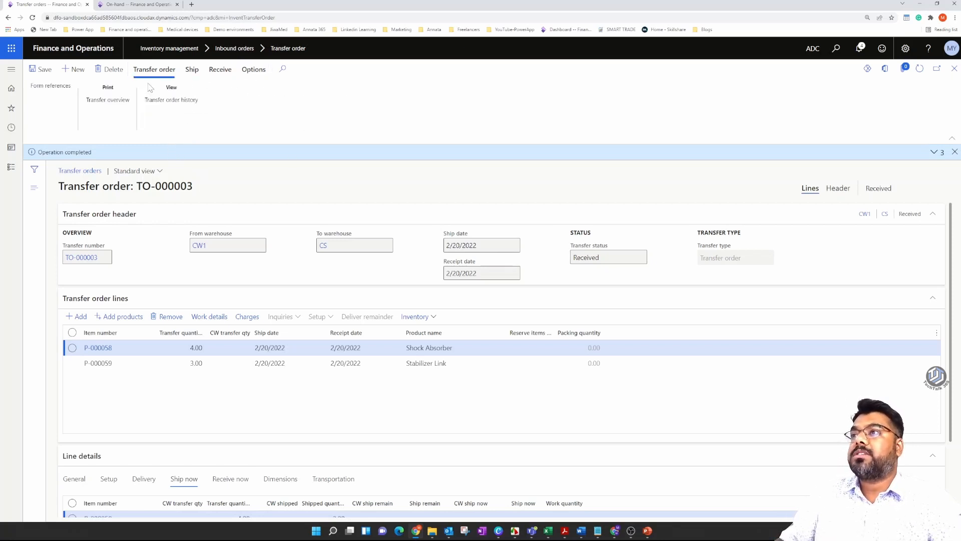
pyautogui.scroll(-2, 351, 318)
pyautogui.scroll(2, 349, 315)
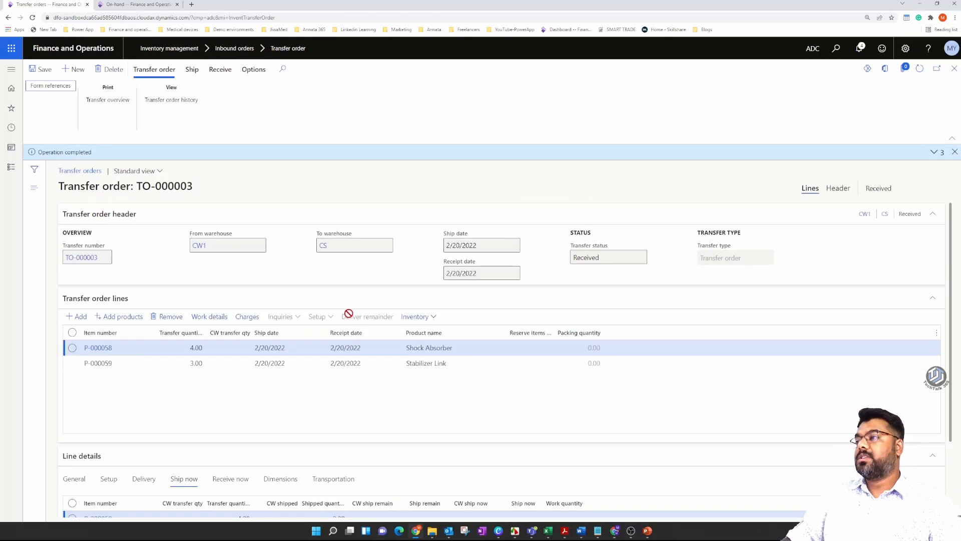